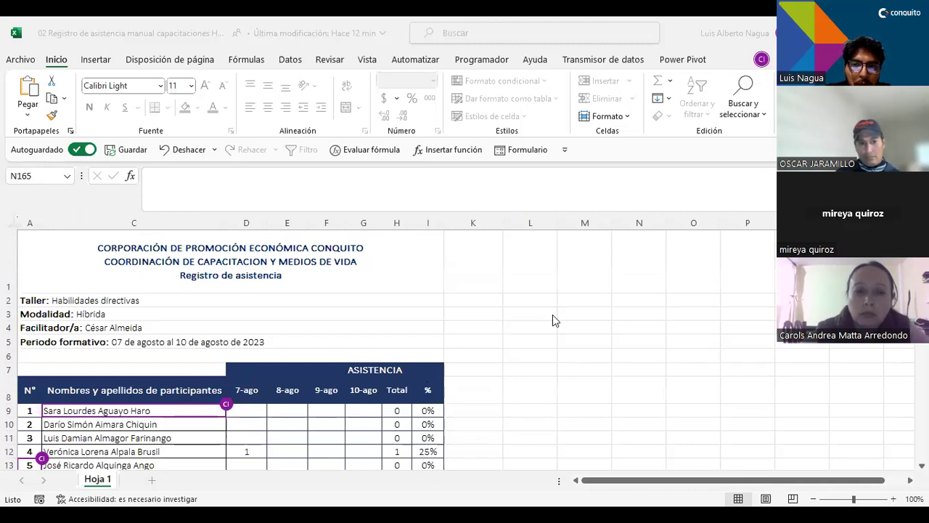
scroll(229, 363, "down", 3)
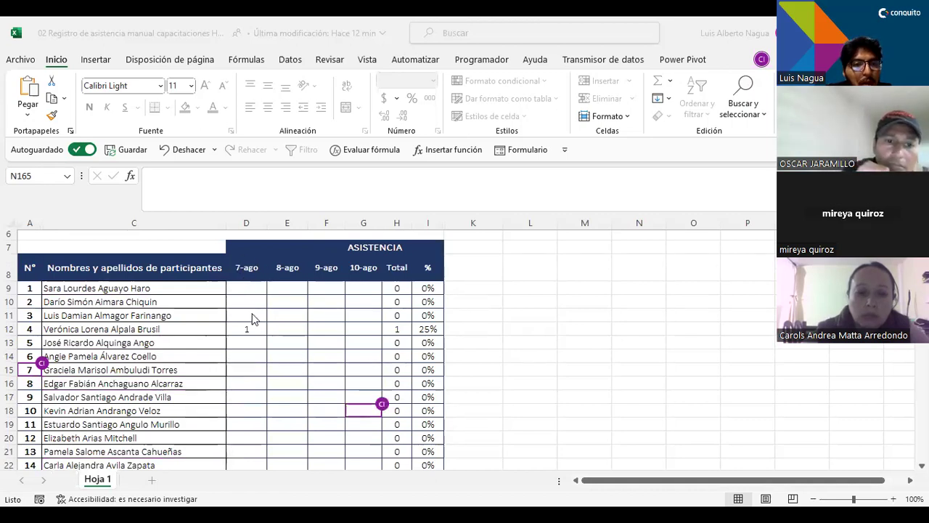
scroll(138, 329, "down", 7)
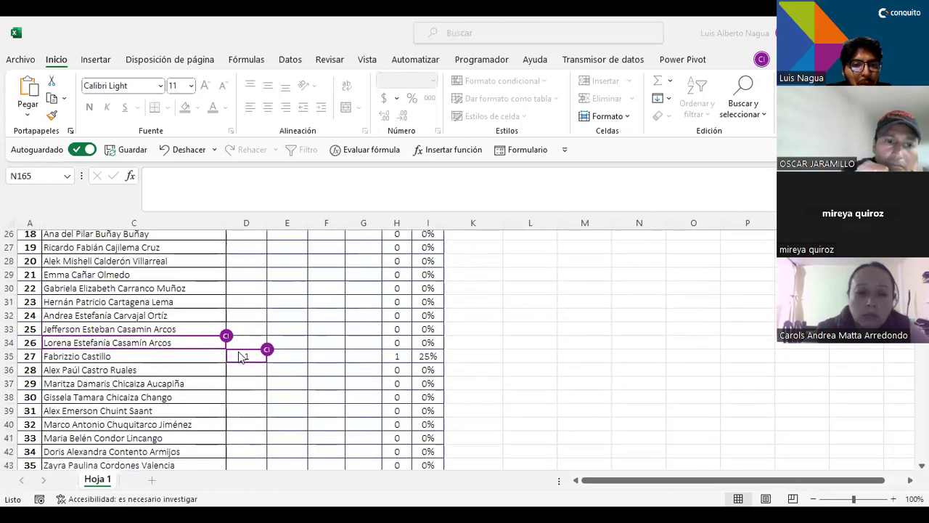
scroll(243, 356, "up", 6)
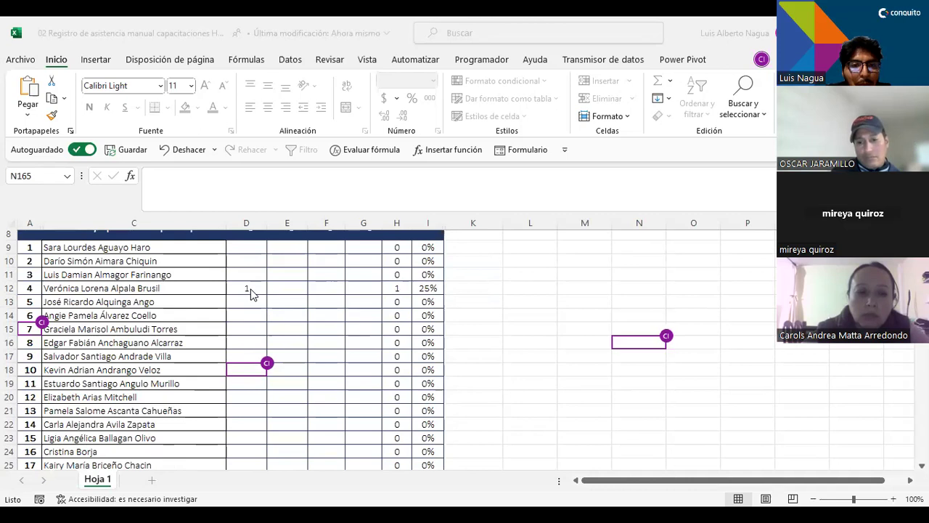
left_click(527, 337)
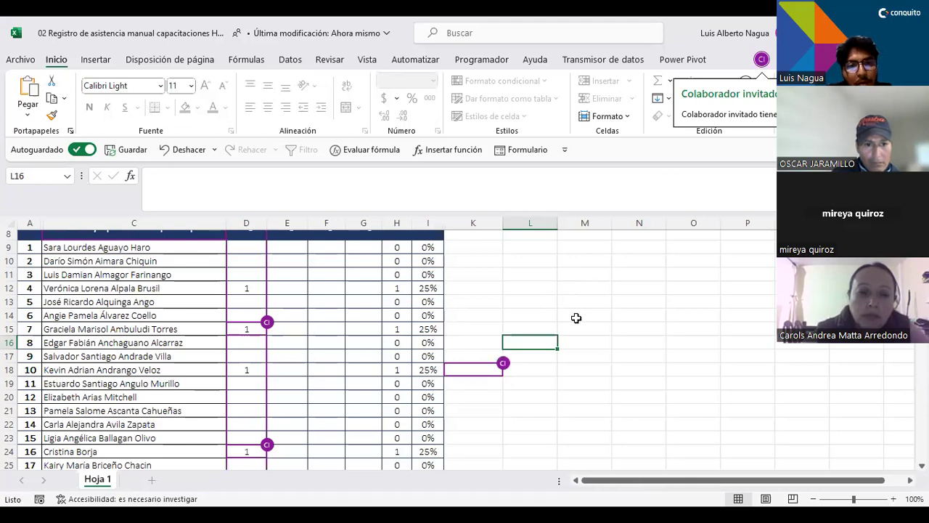
scroll(576, 317, "down", 7)
scroll(574, 317, "up", 8)
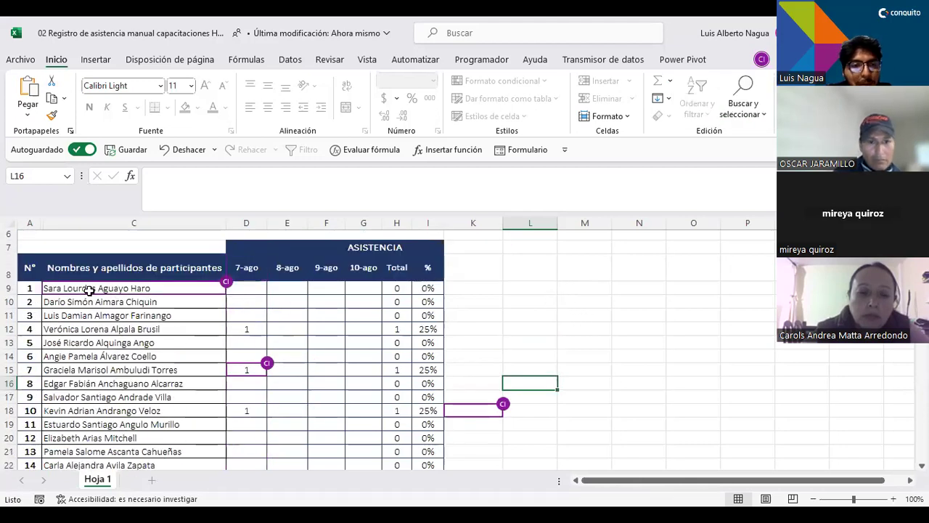
- Mark participant 1 present on 7-ago by choosing 1 from D9's validation dropdown
left_click(248, 289)
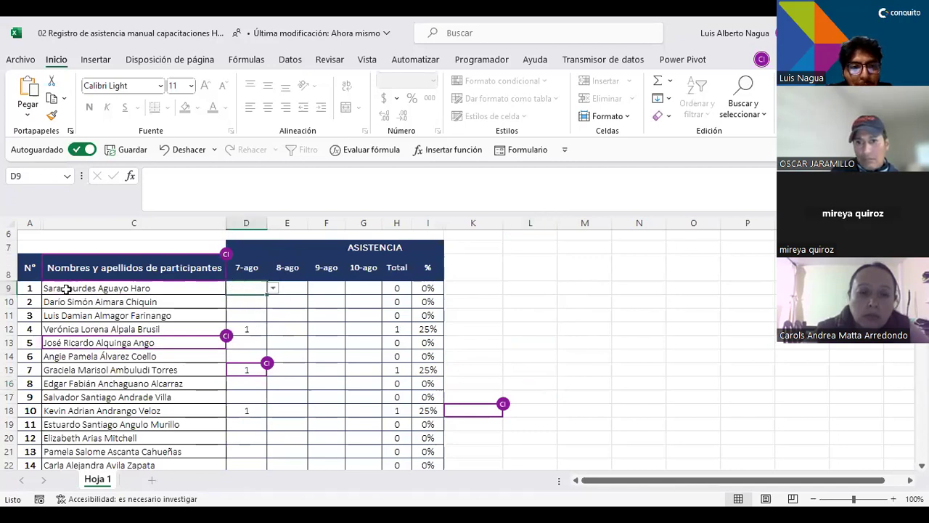
left_click(272, 289)
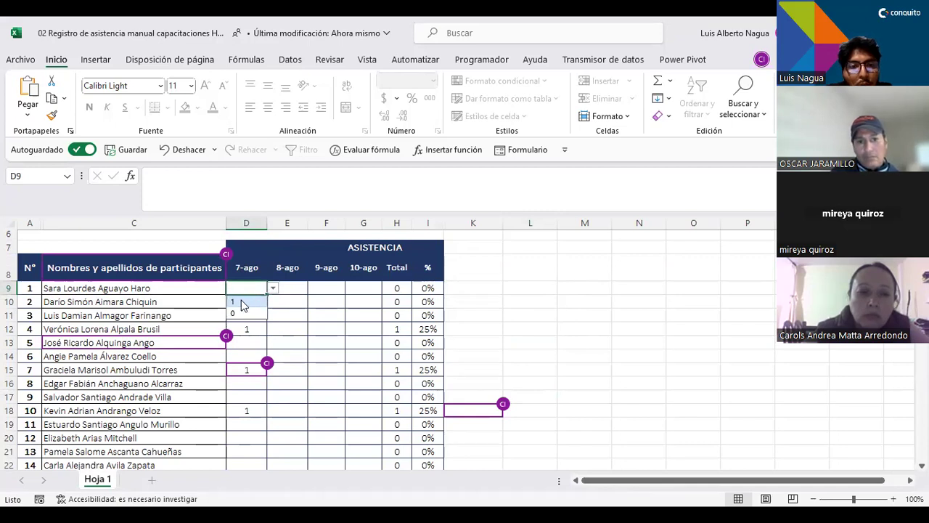
left_click(240, 301)
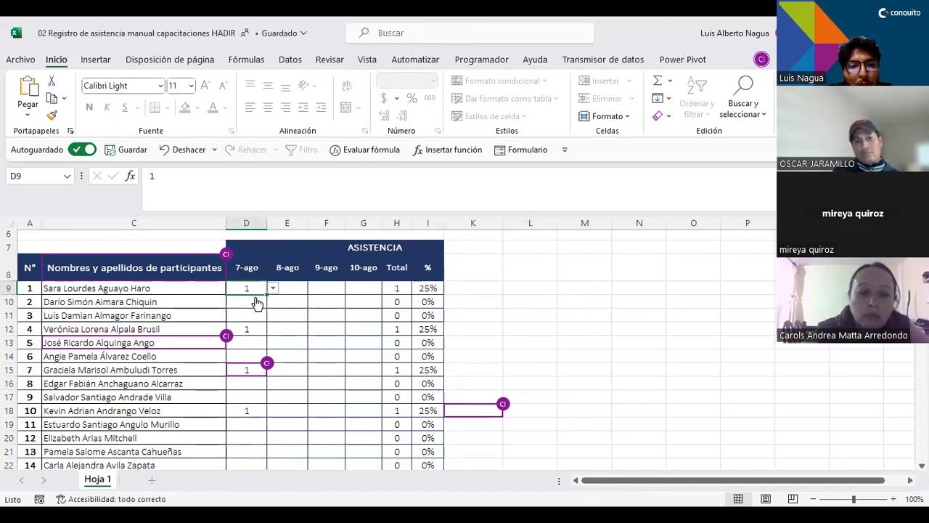
left_click(567, 327)
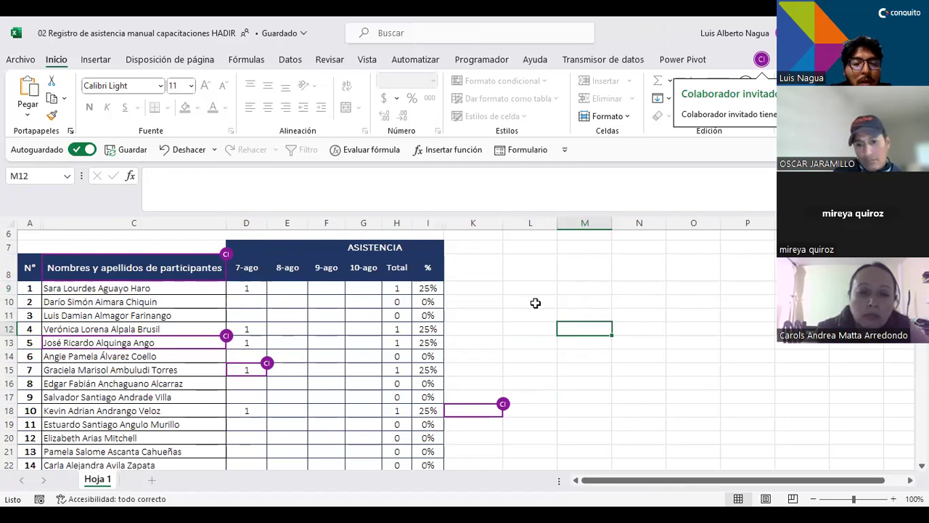
- Scroll down the attendance register and back up to review the list
scroll(266, 328, "down", 20)
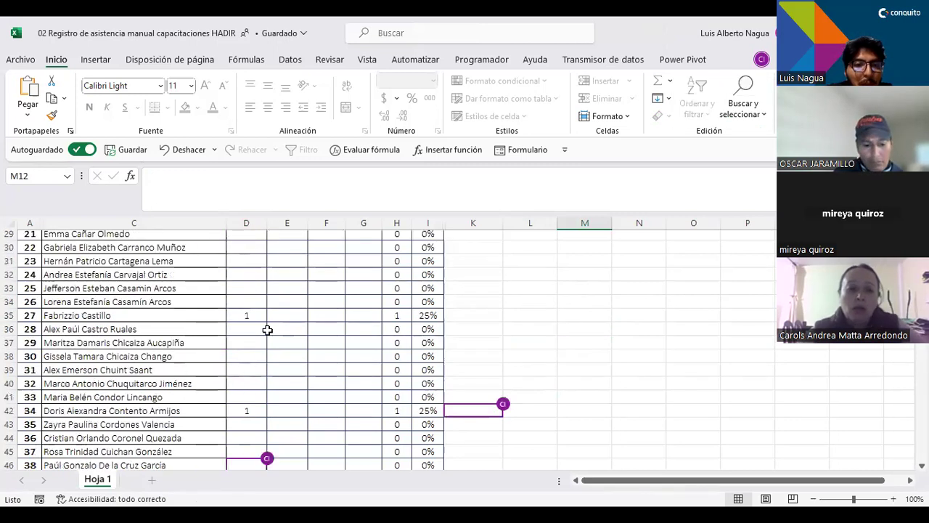
scroll(266, 329, "down", 7)
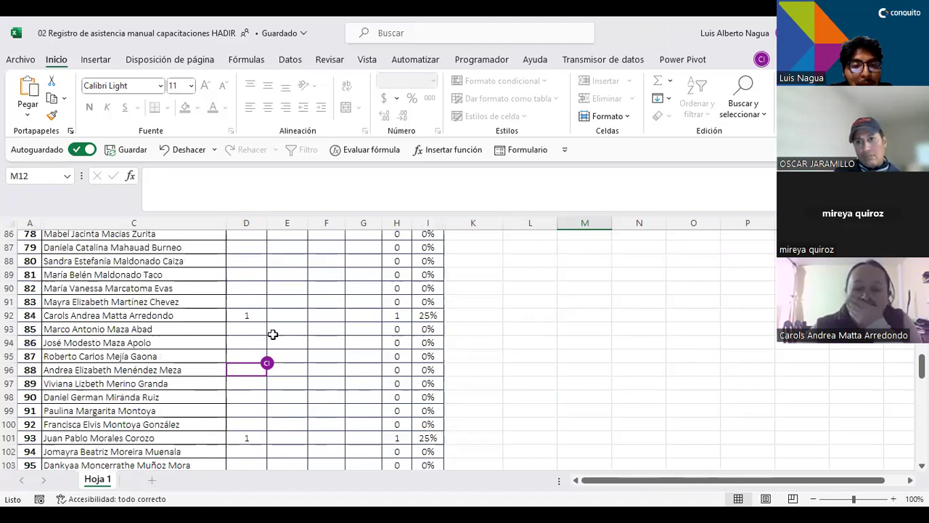
scroll(264, 322, "down", 8)
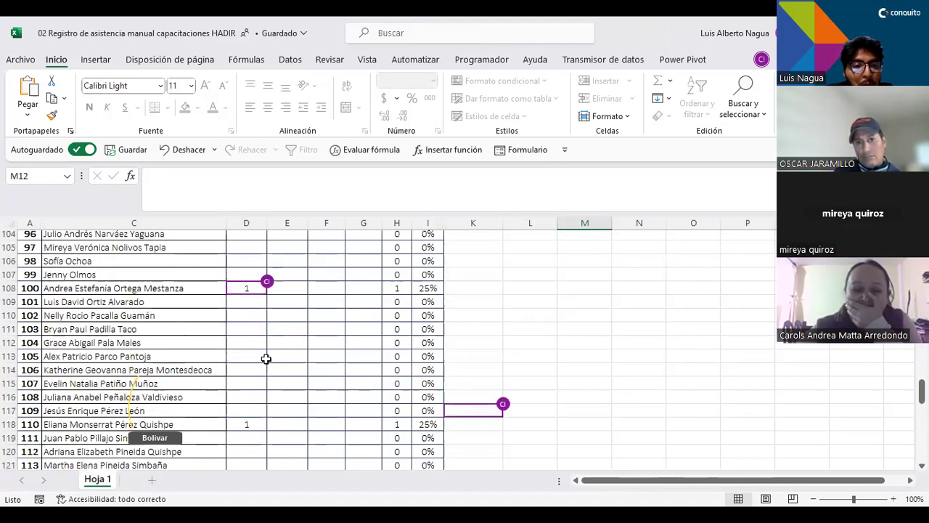
scroll(260, 341, "down", 17)
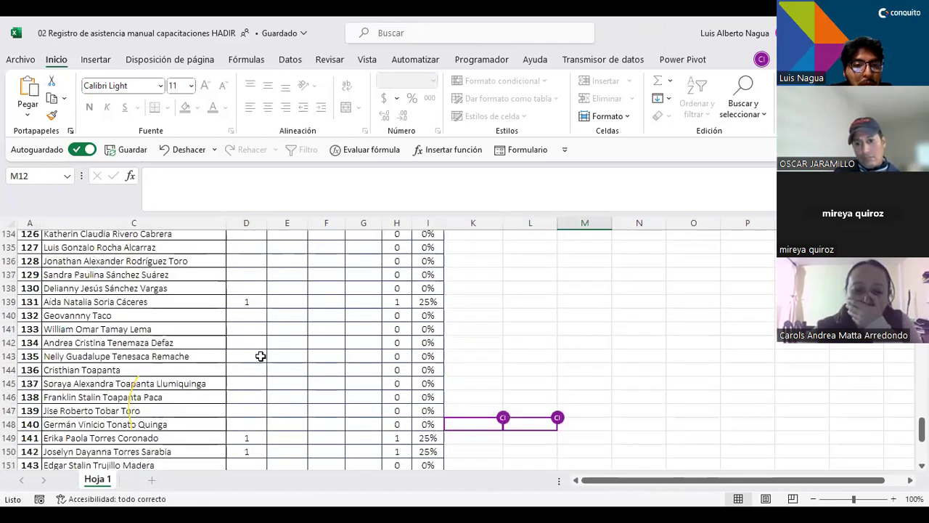
scroll(260, 356, "up", 20)
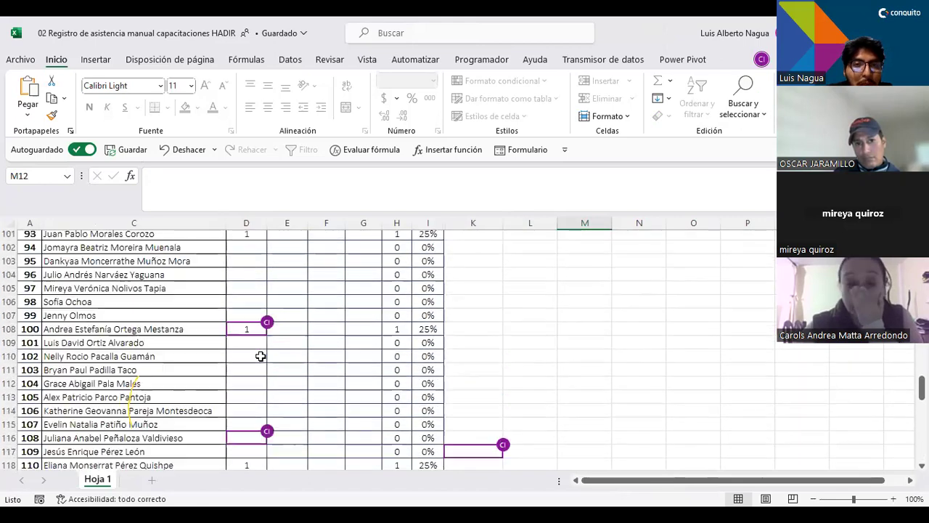
scroll(260, 356, "up", 20)
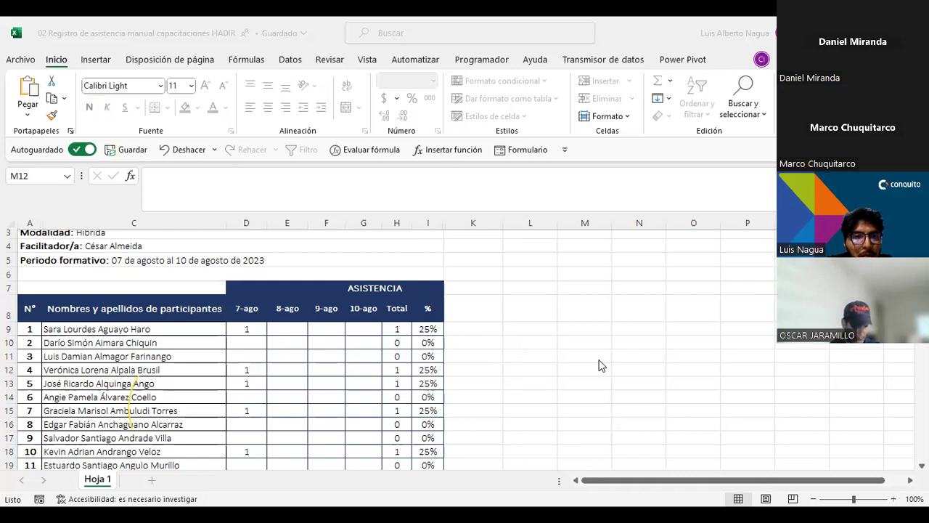
- Move down column D from D10 to participant 8's cell, enter 1, then continue down the column
left_click(256, 344)
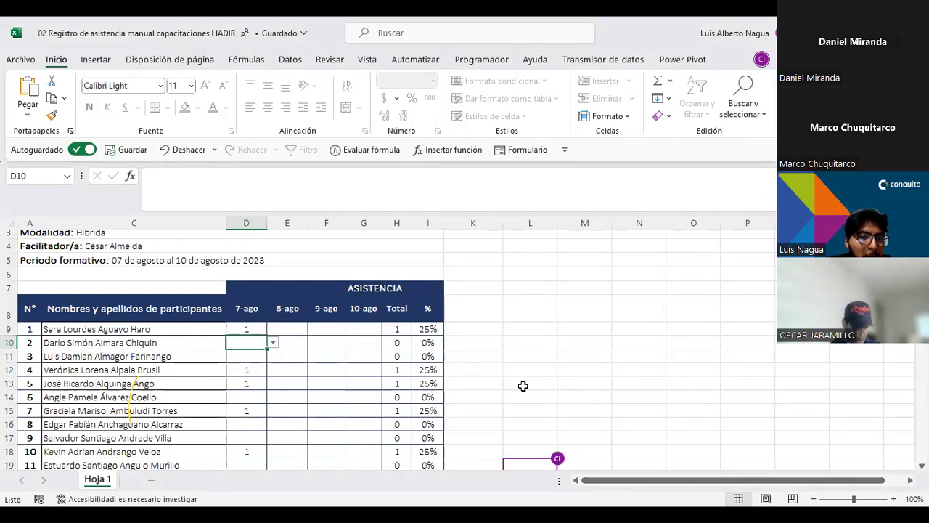
scroll(507, 373, "down", 2)
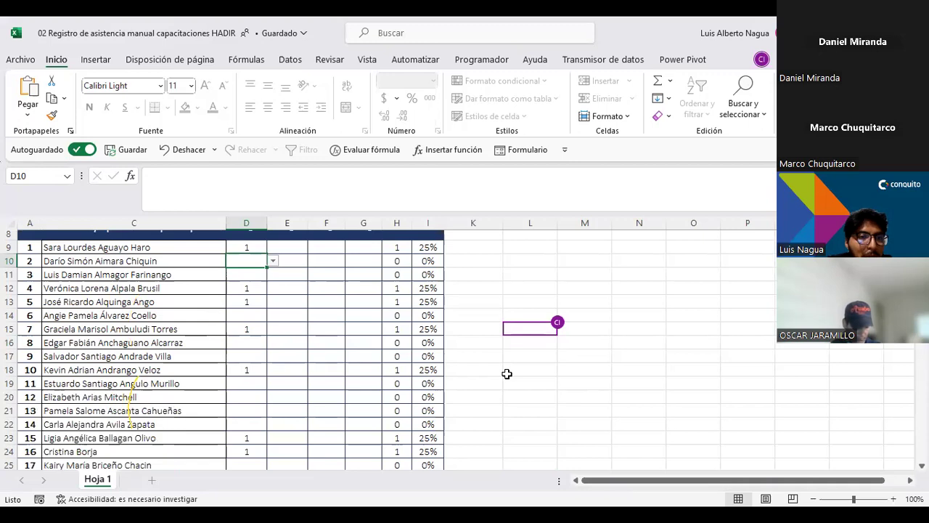
key("Down")
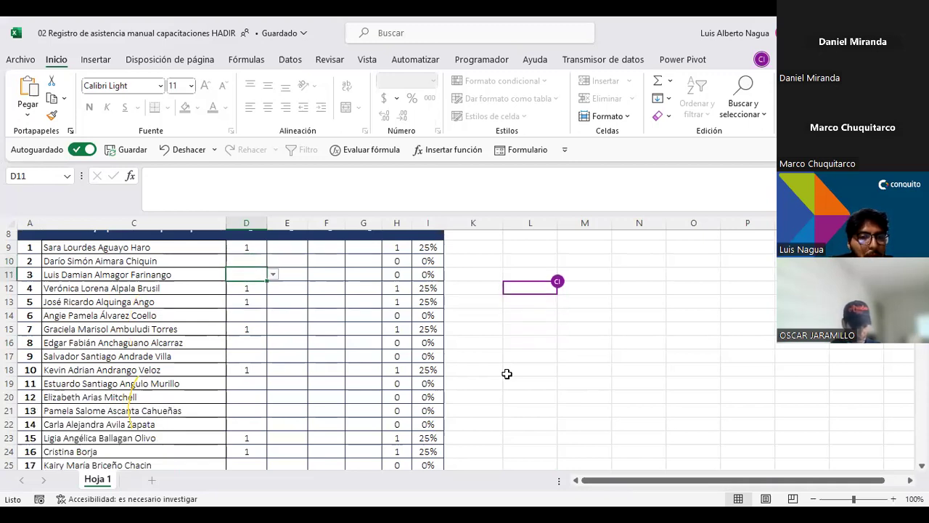
key("Down")
key("Down")
key("Down")
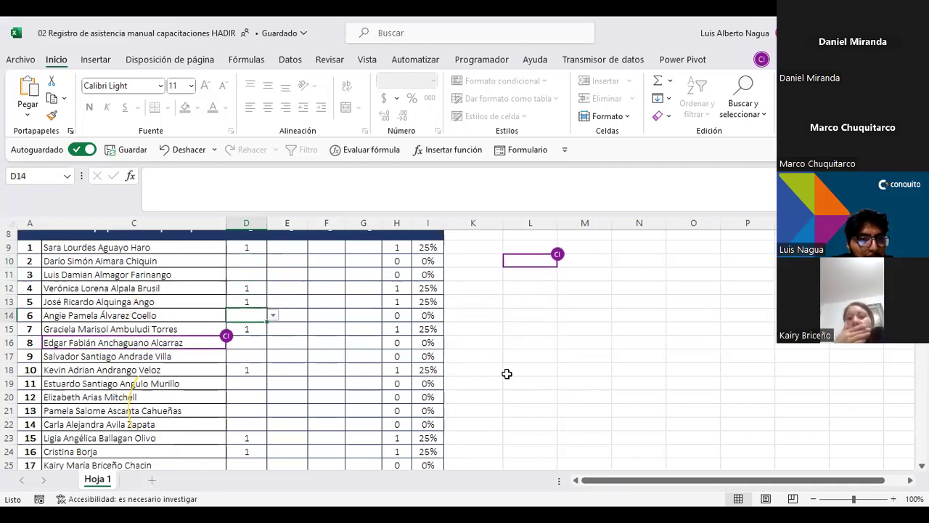
key("Down")
key("Down")
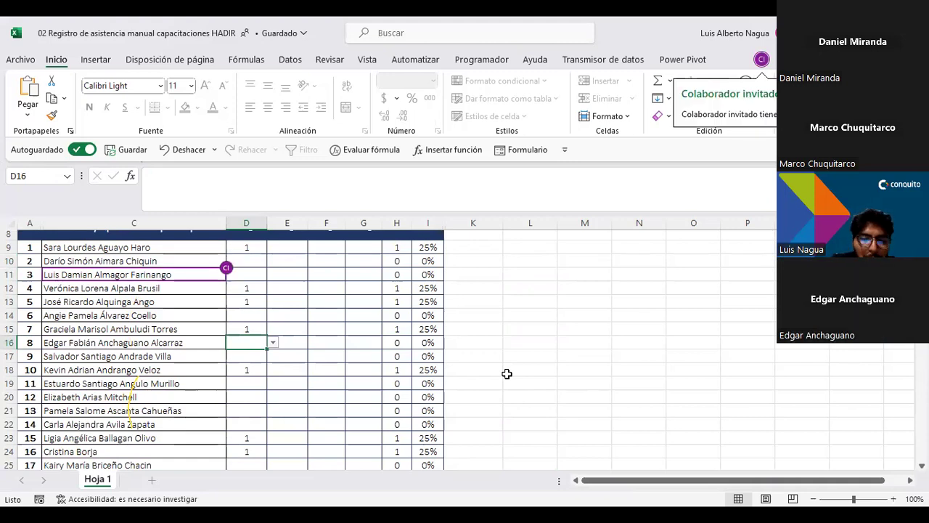
type("1")
key("Return")
key("Down")
key("Up")
key("Down")
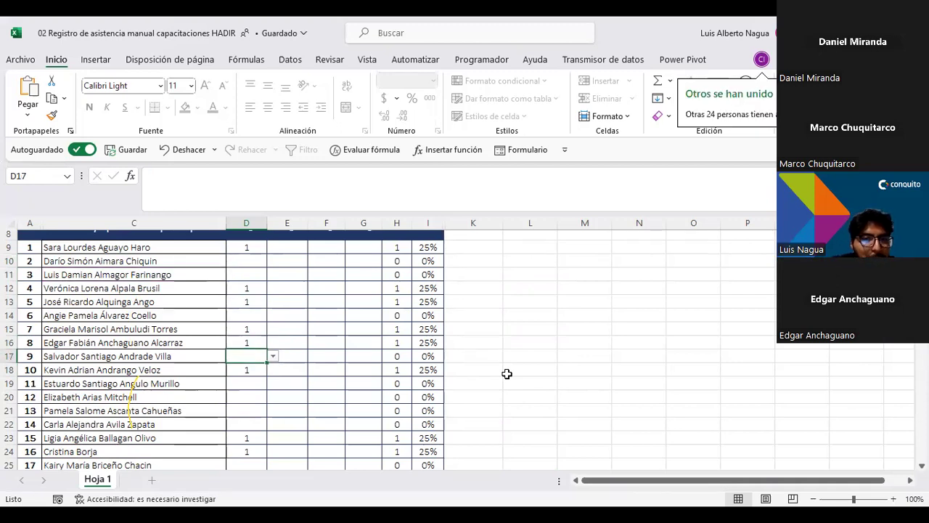
key("Down")
key("Down")
key("Down")
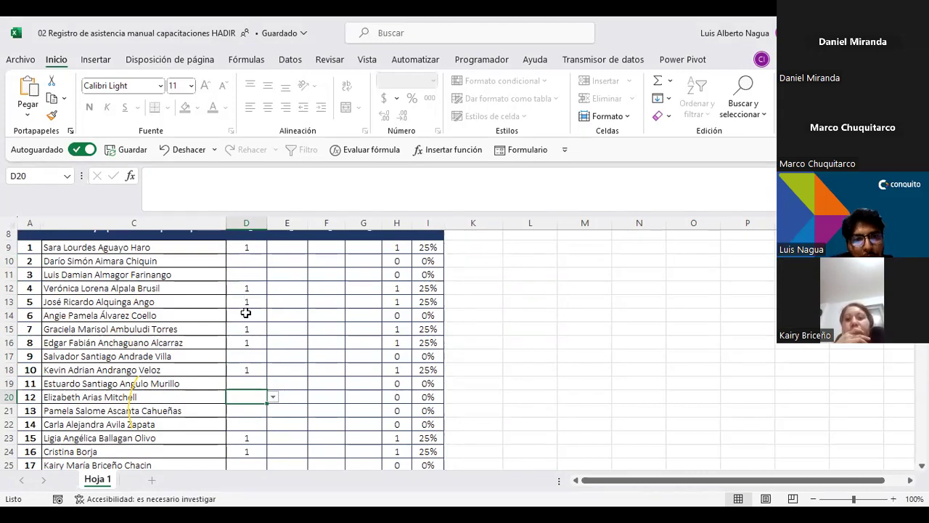
- Mark participant 17 present with a 1 in column D
left_click(249, 412)
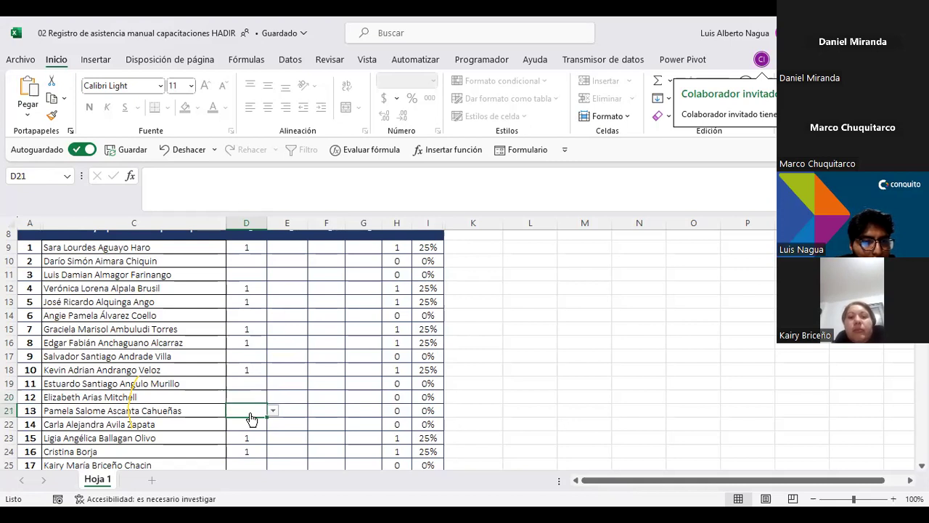
left_click(250, 420)
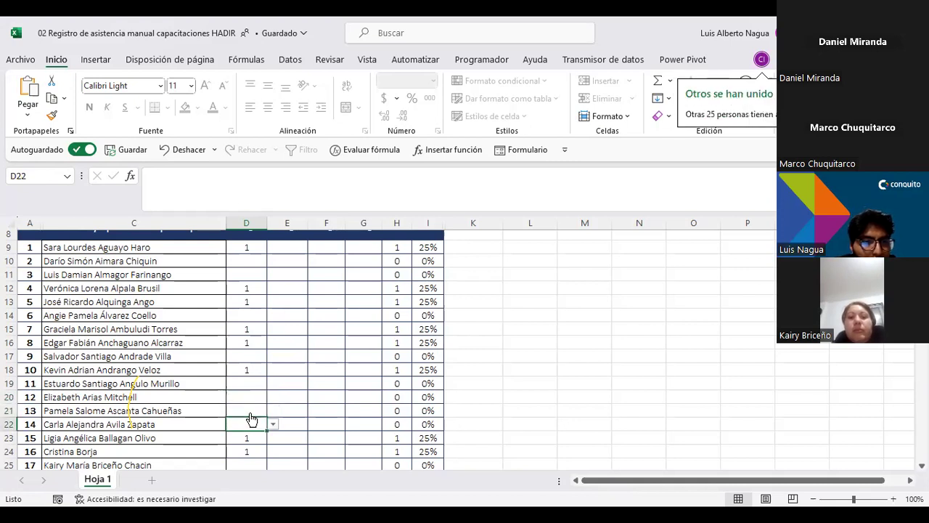
left_click(247, 435)
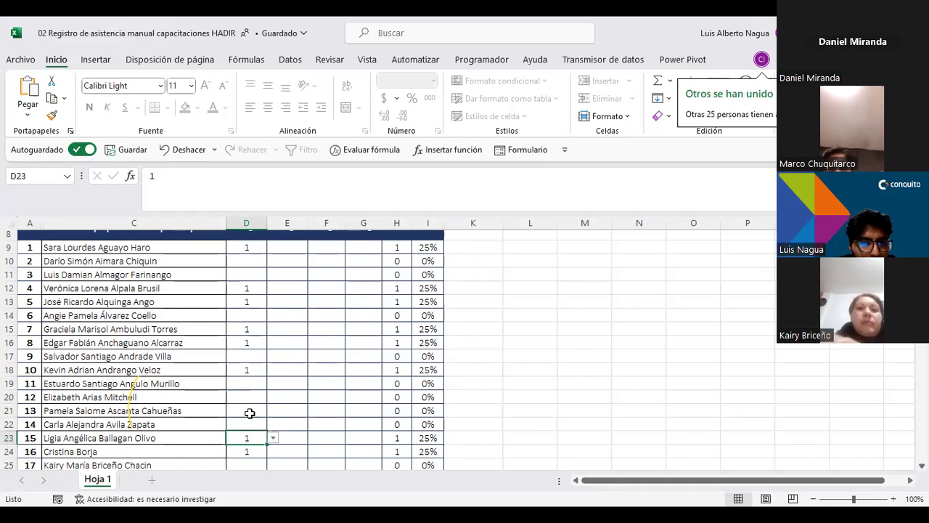
key("Down")
key("Down")
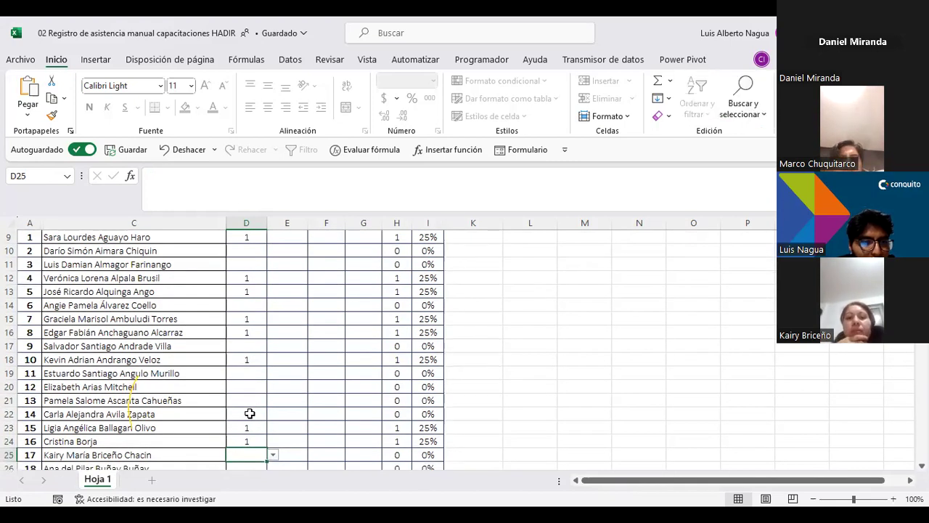
key("Down")
key("Up")
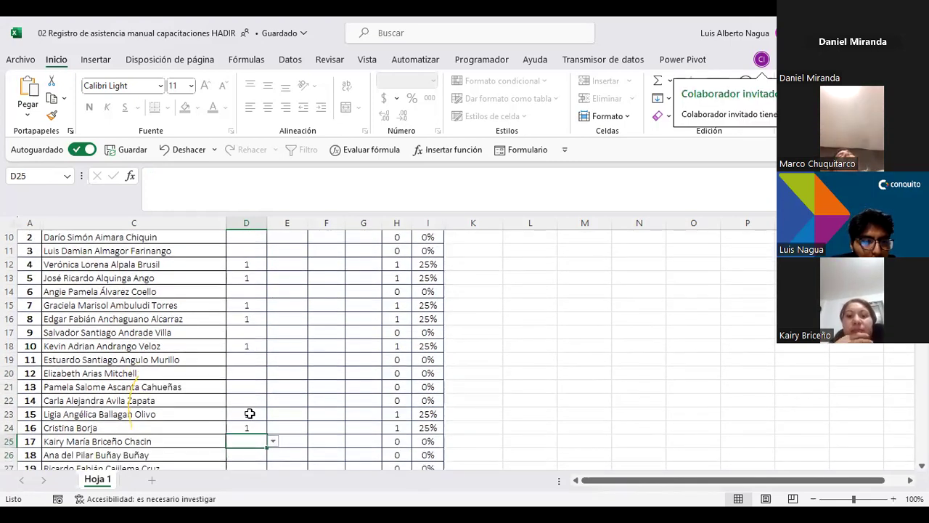
type("1")
key("Return")
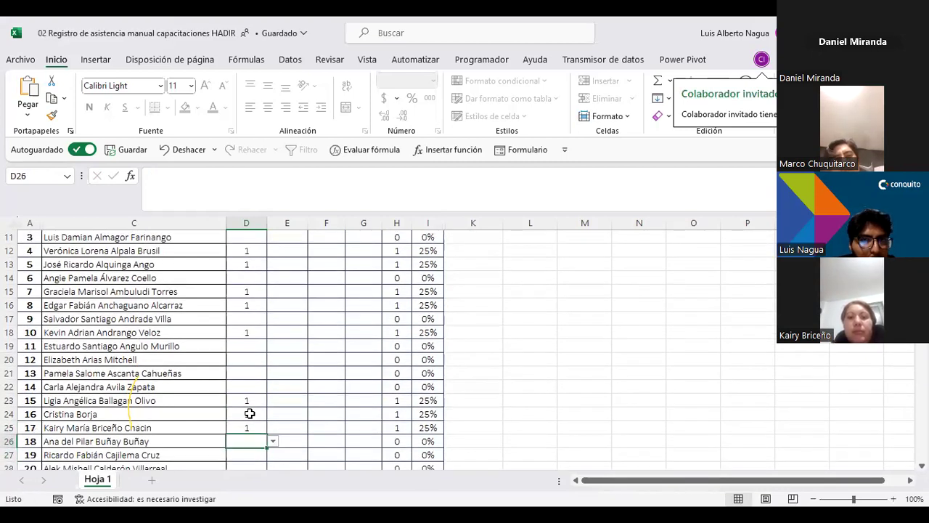
- Enter 1 for row 28 and clear the mistaken 1 from D29
key("Down")
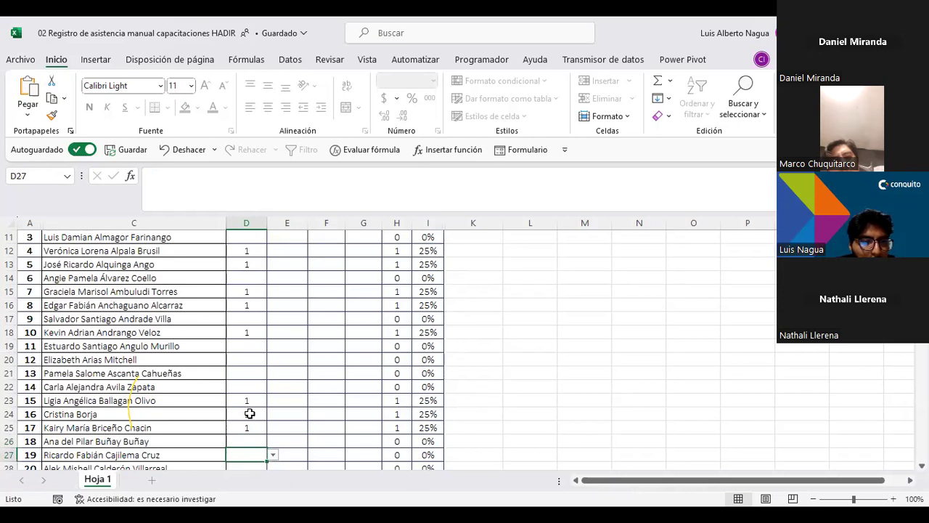
key("Down")
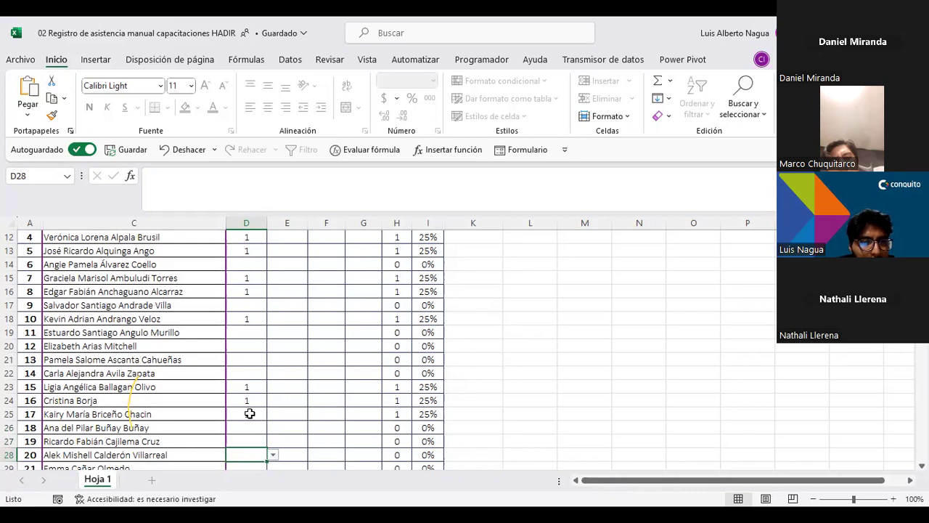
key("Down")
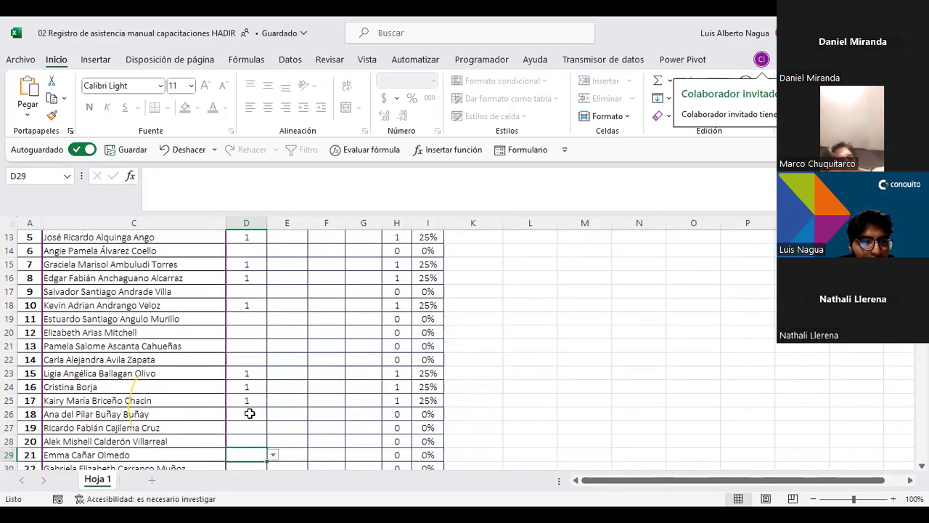
key("Down")
key("Up")
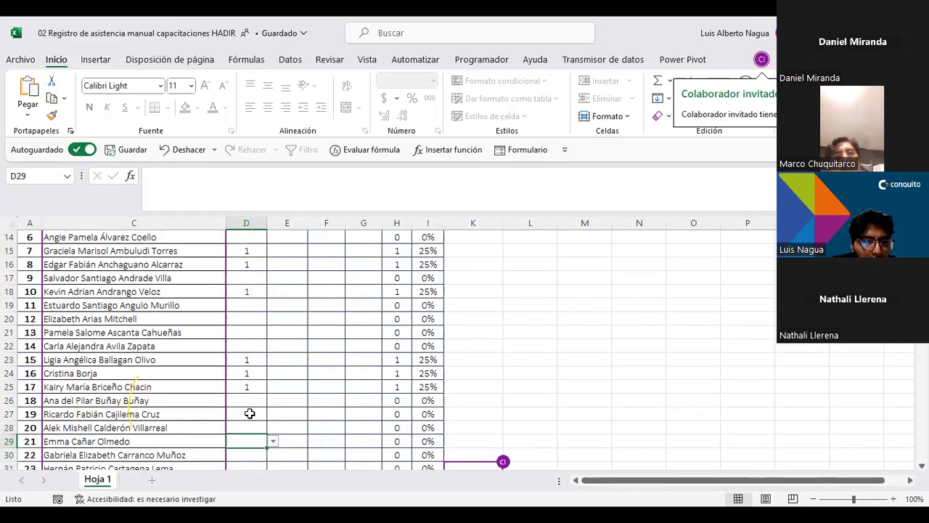
type("1")
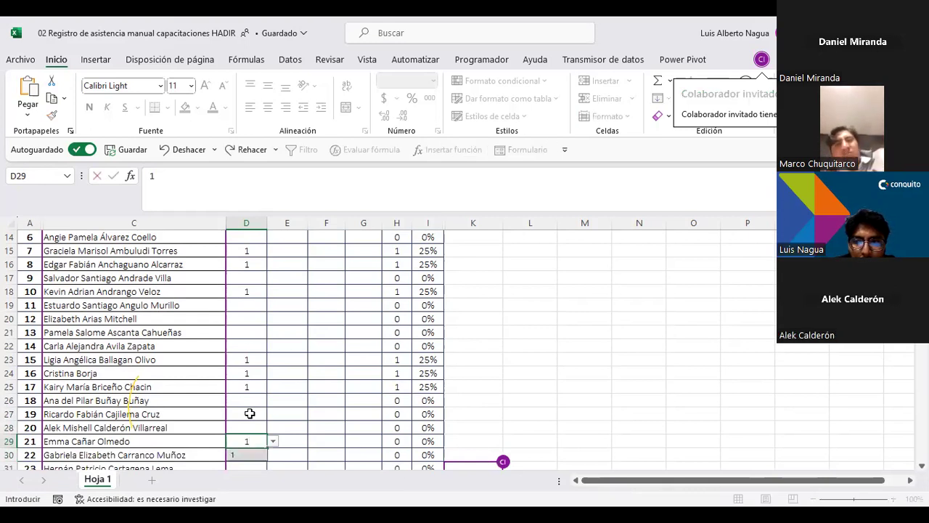
key("Up")
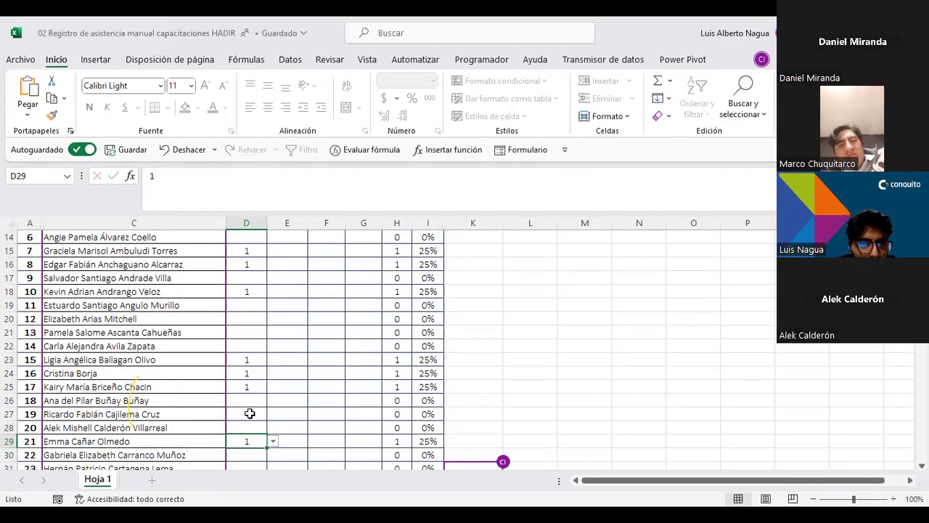
type("1")
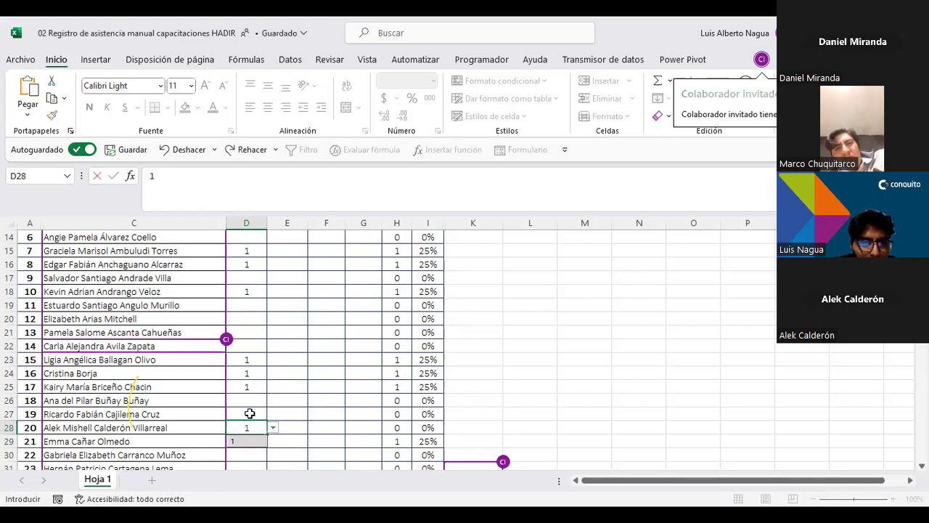
key("Return")
key("Delete")
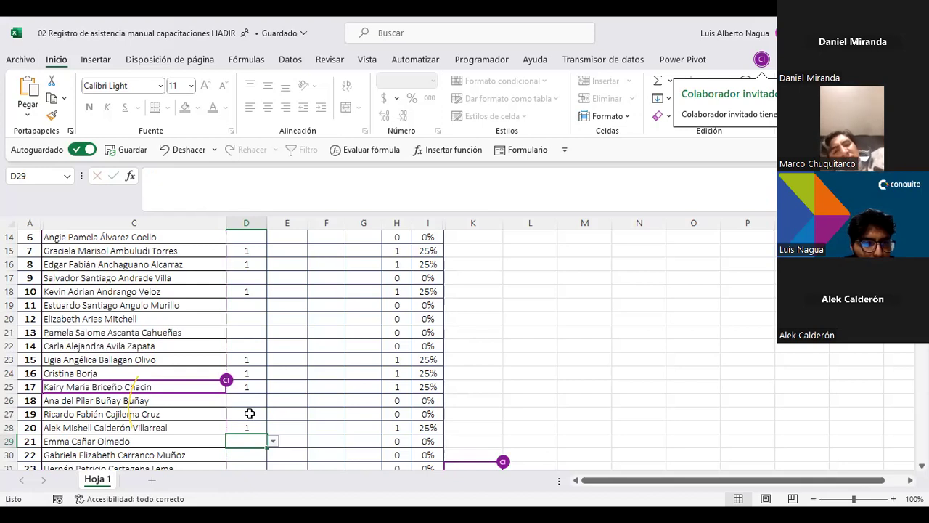
- Mark the participant in row 37 present with a 1
key("Down")
key("Down")
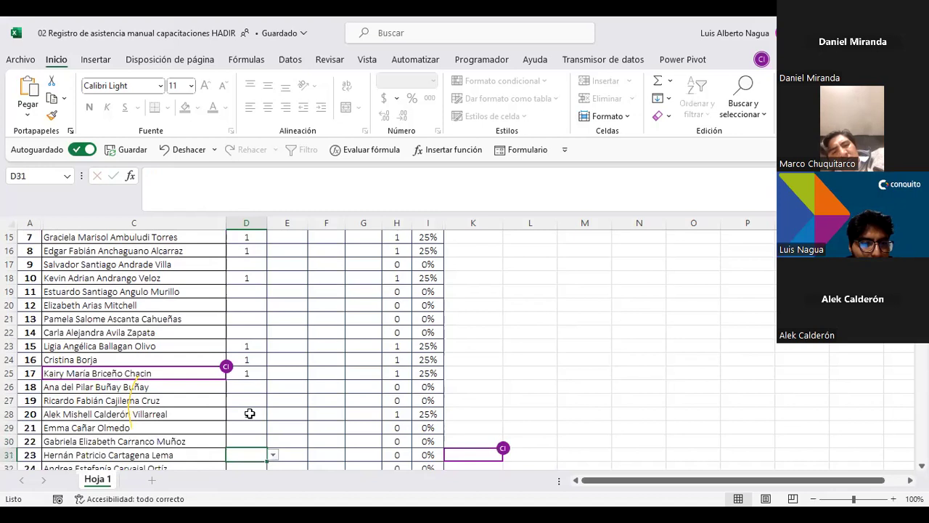
key("Down")
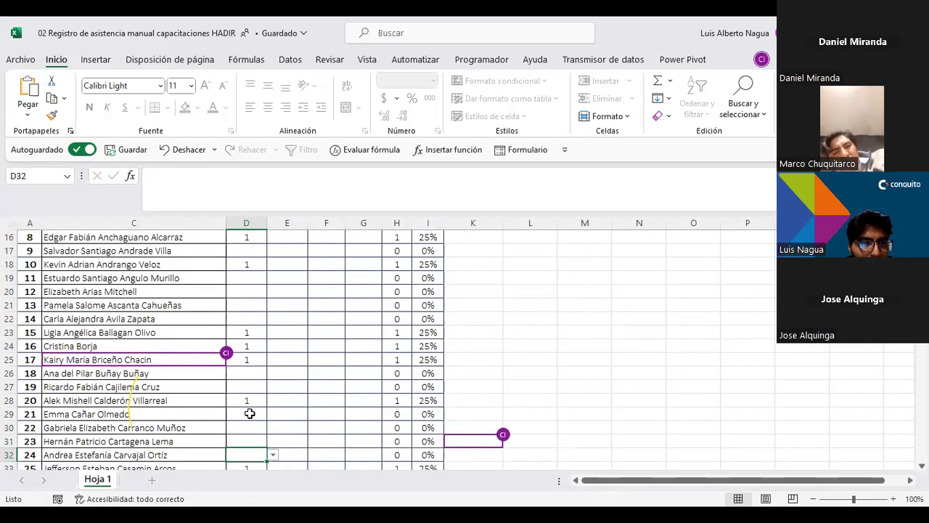
key("Down")
key("Down")
key("Down")
key("Down")
key("Down")
key("Up")
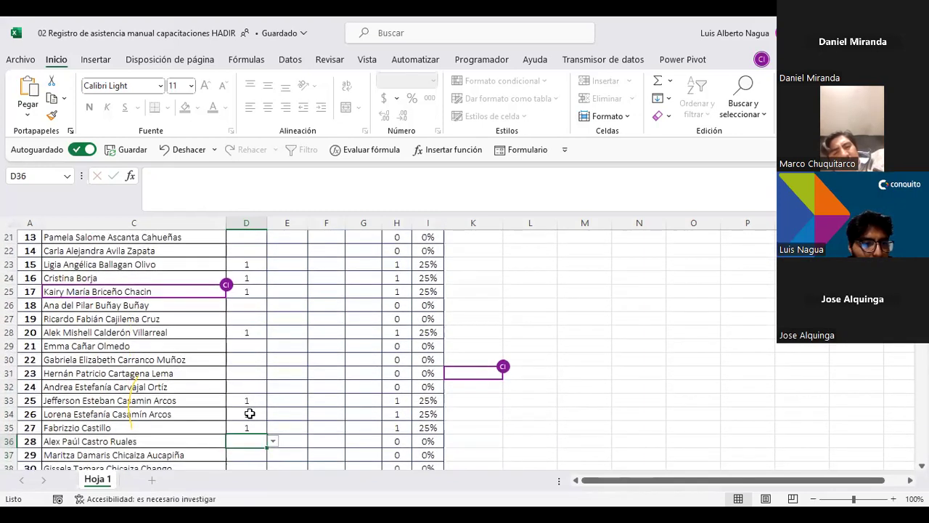
key("Down")
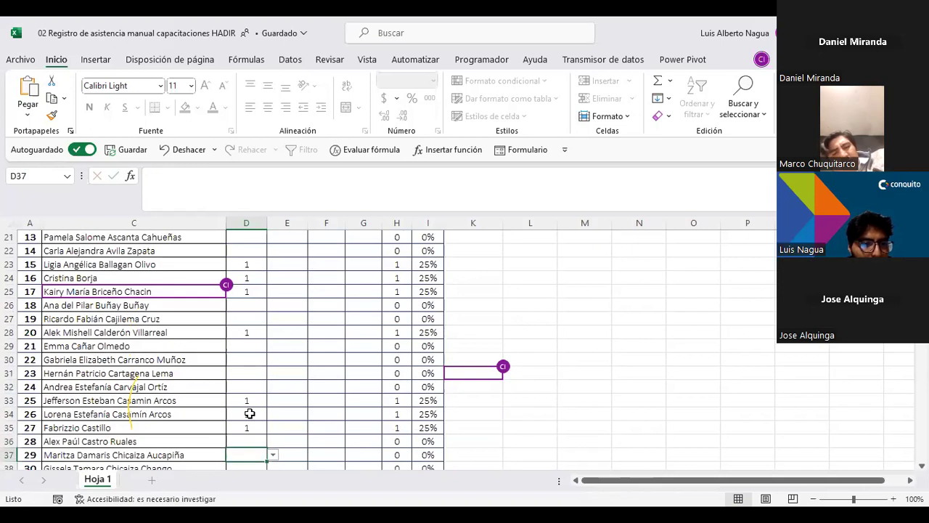
scroll(249, 413, "down", 1)
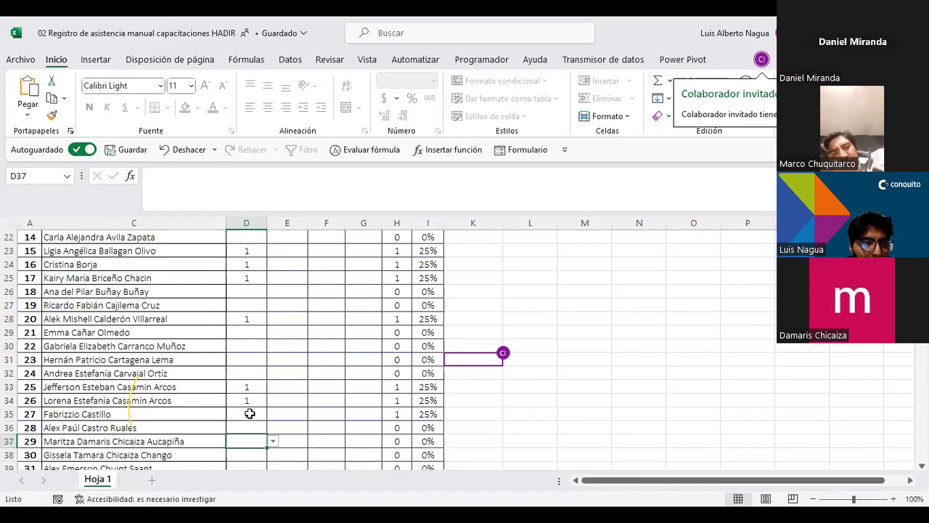
type("1")
key("Return")
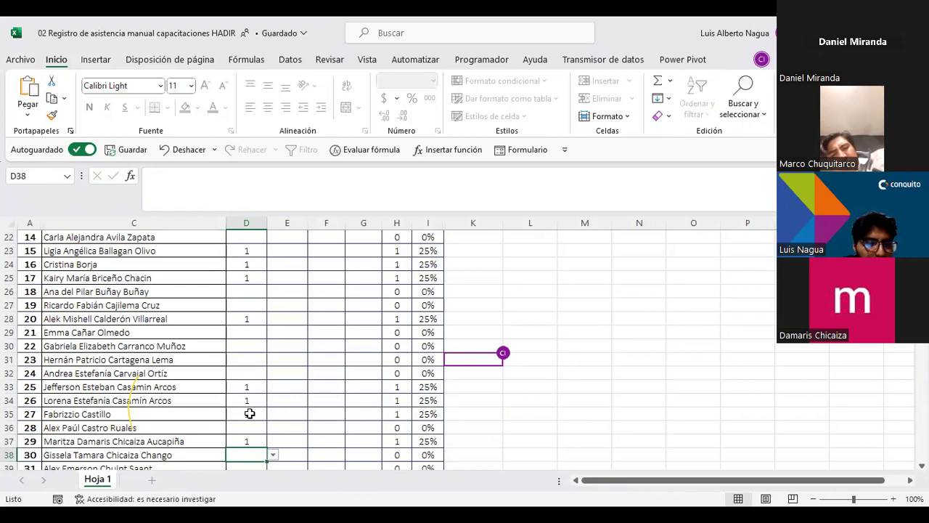
- Mark rows 36 and 40 present with a 1 in column D
key("Return")
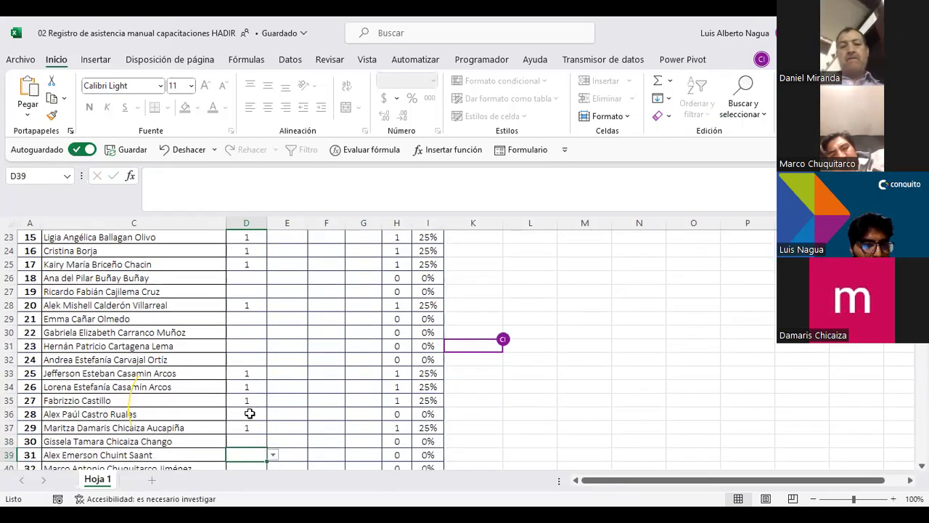
key("Return")
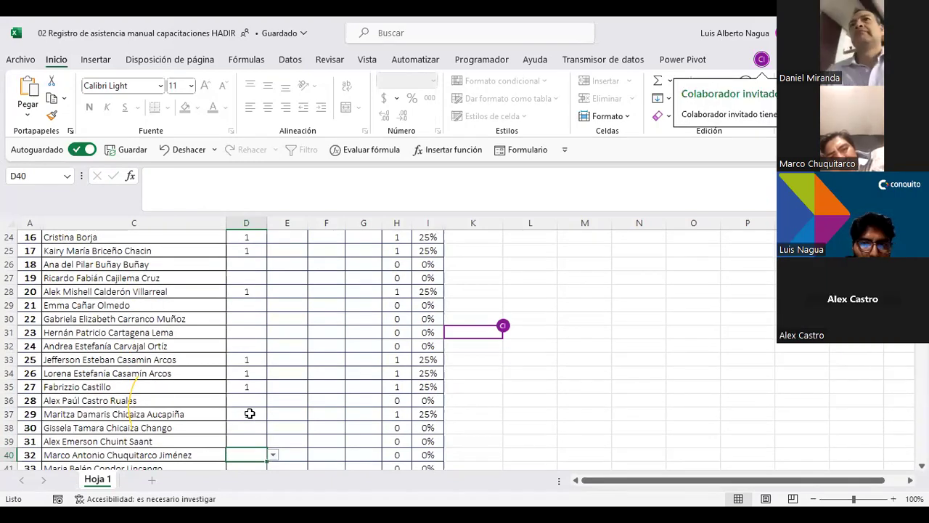
key("Up")
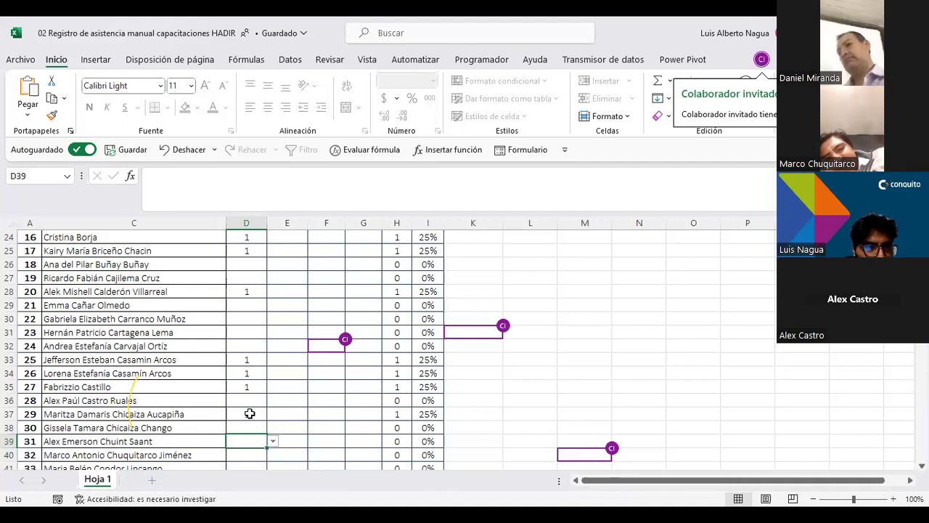
key("Up")
key("Up")
key("Up")
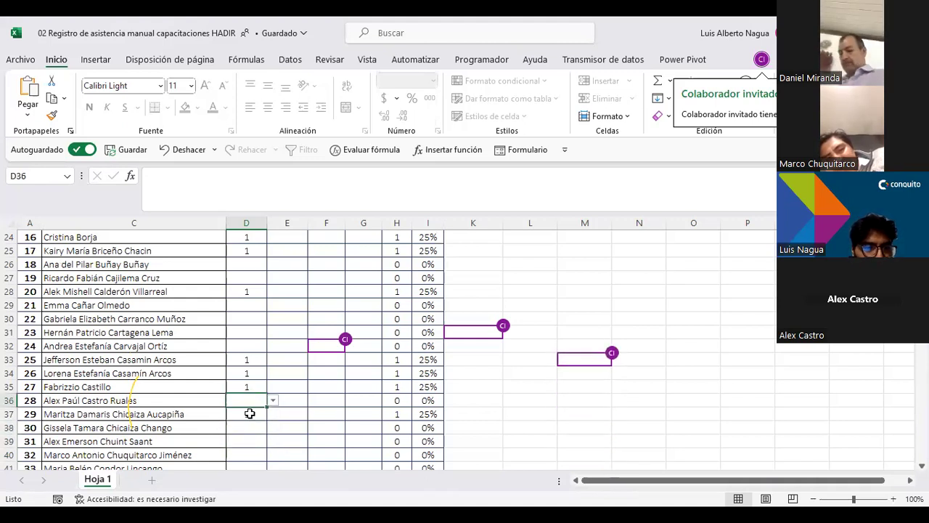
type("1")
key("Down")
key("Down")
key("Down")
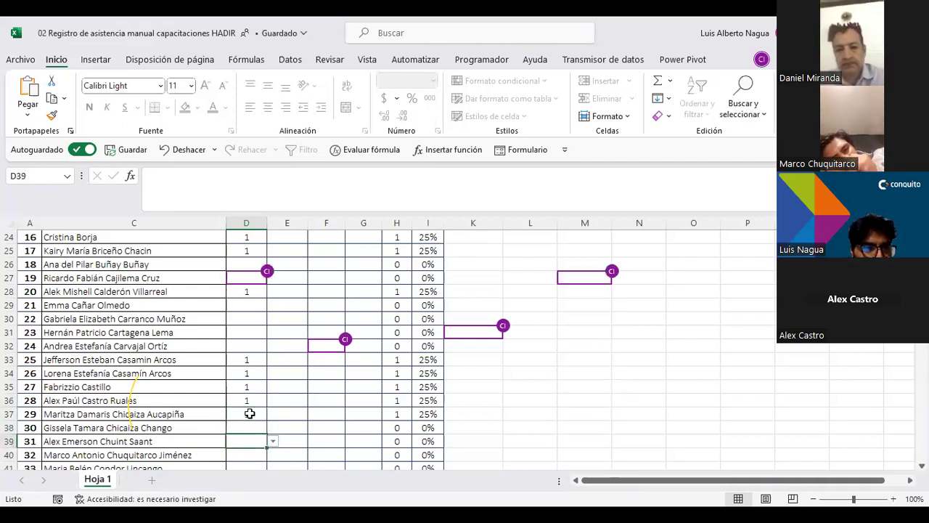
key("Down")
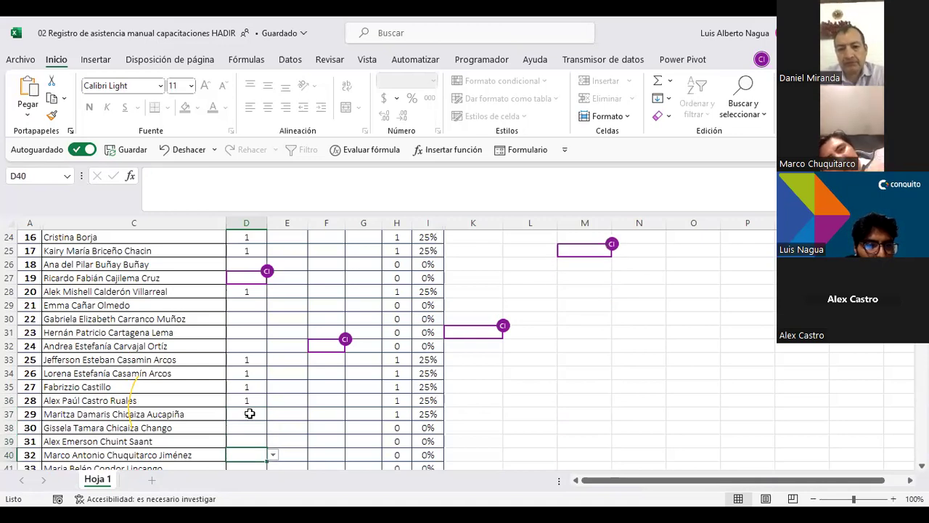
type("1")
key("Return")
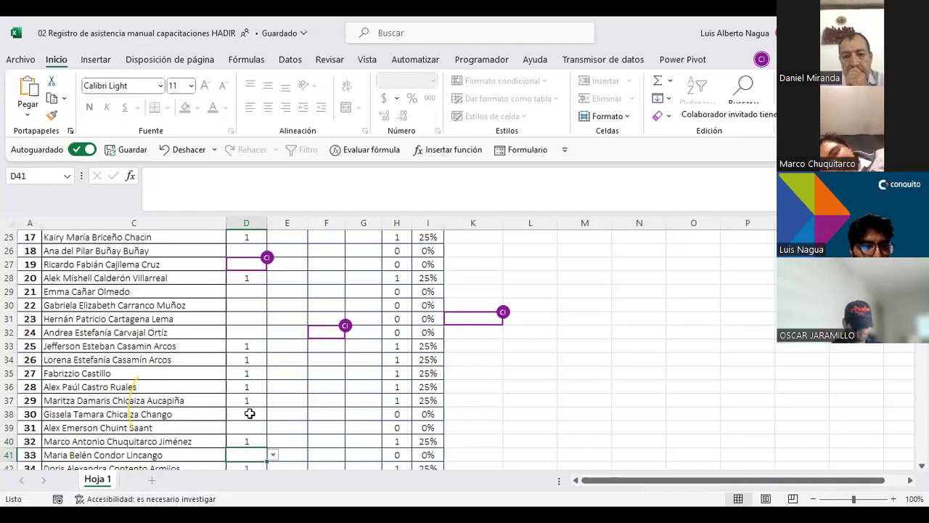
- Mark the participant in row 44 present with a 1
key("Down")
key("Down")
key("Down")
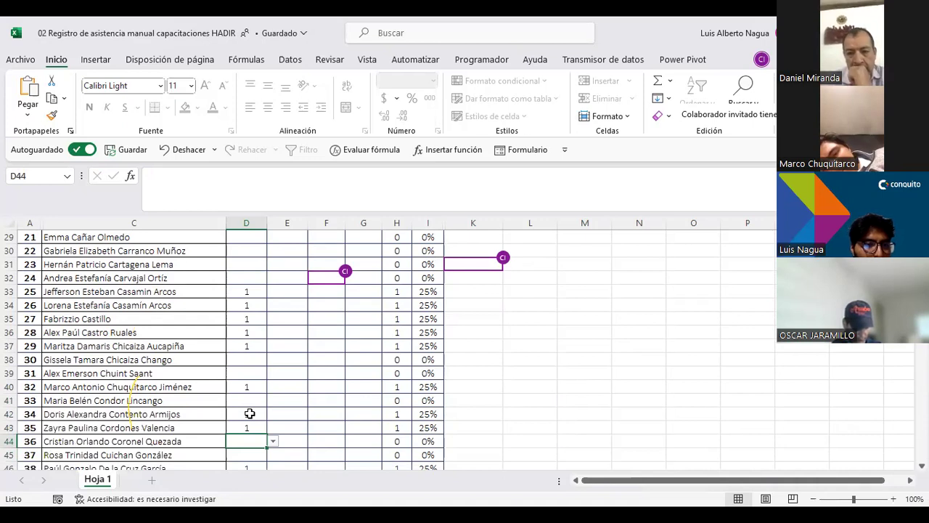
key("Down")
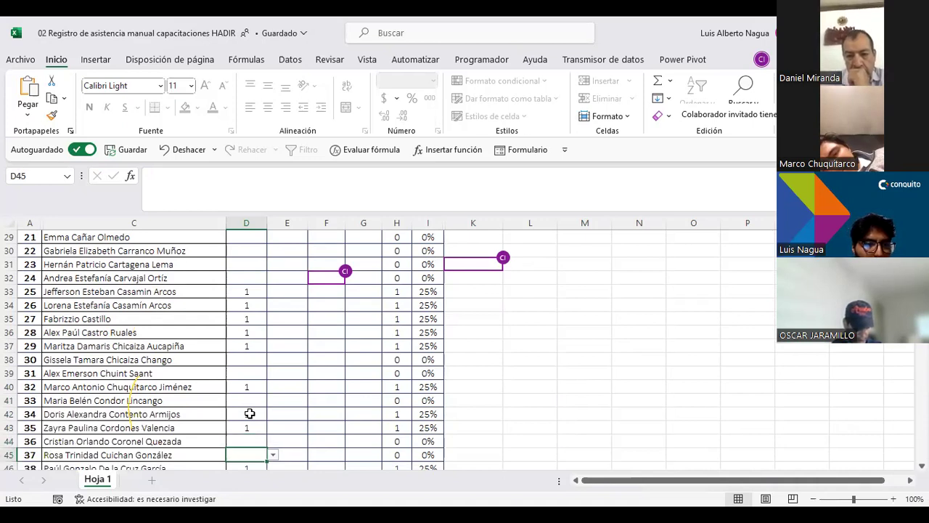
key("Up")
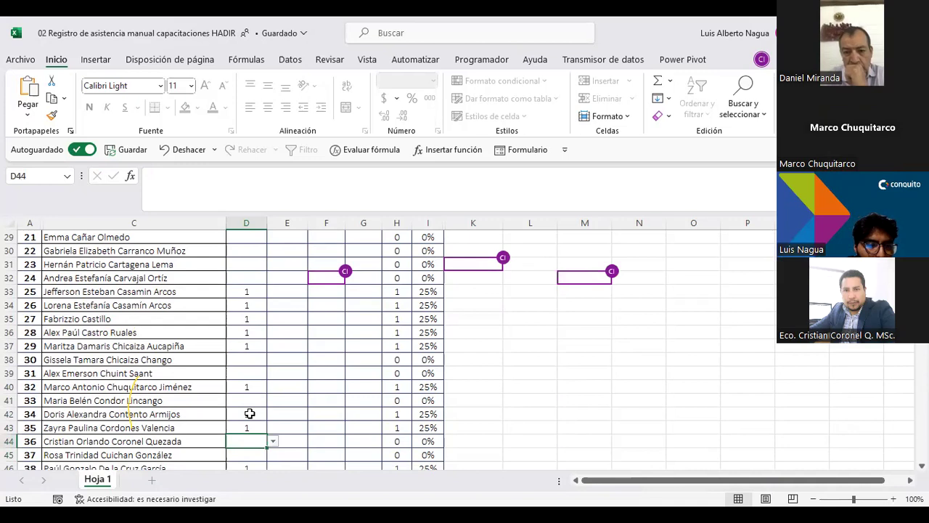
type("1")
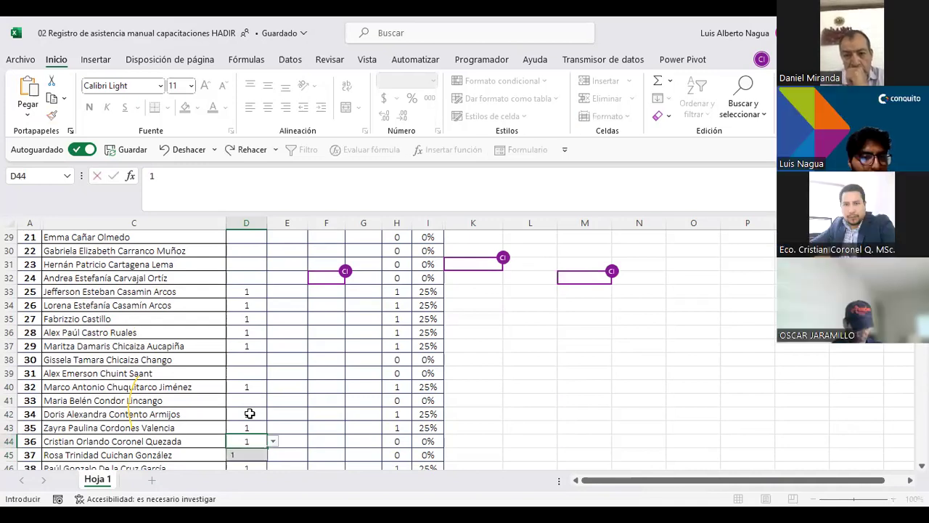
key("Return")
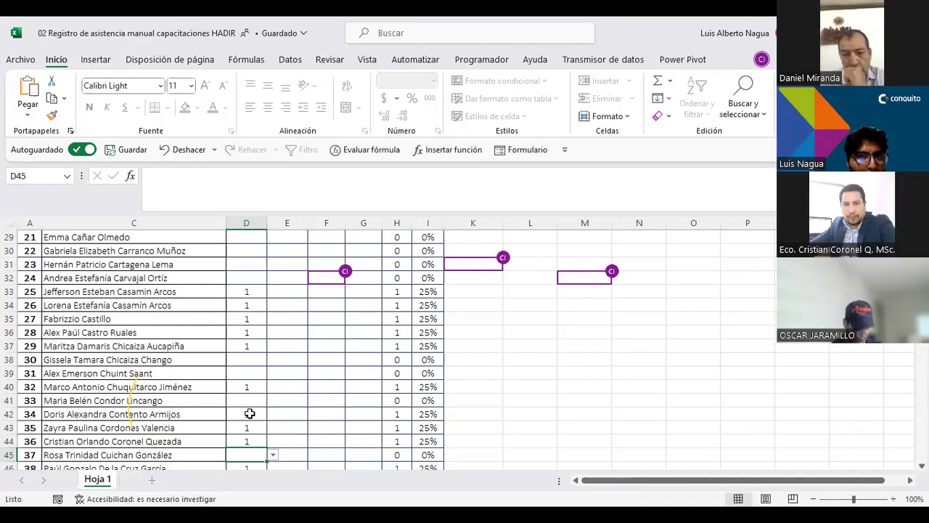
- Skip down past absent rows, enter 1 in D55, and recheck D54 and D55
key("Down")
key("Down")
key("Down")
key("Up")
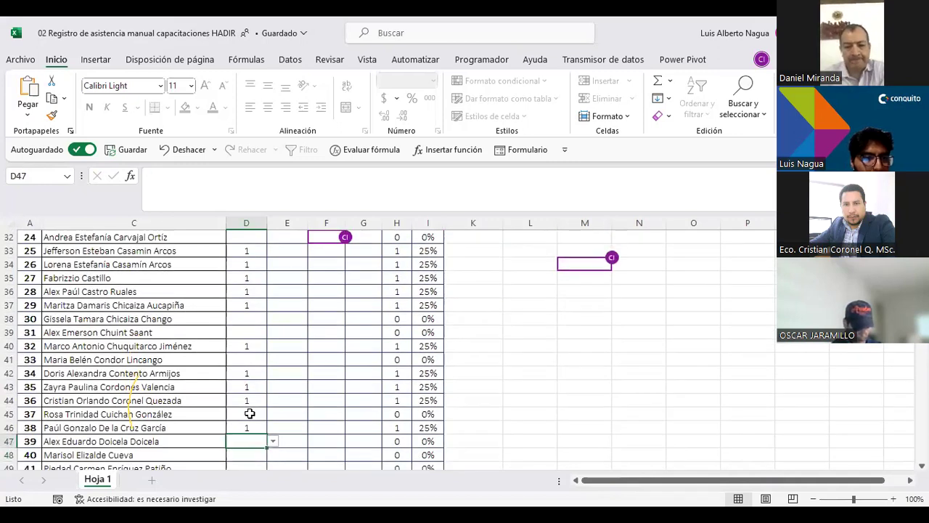
key("Down")
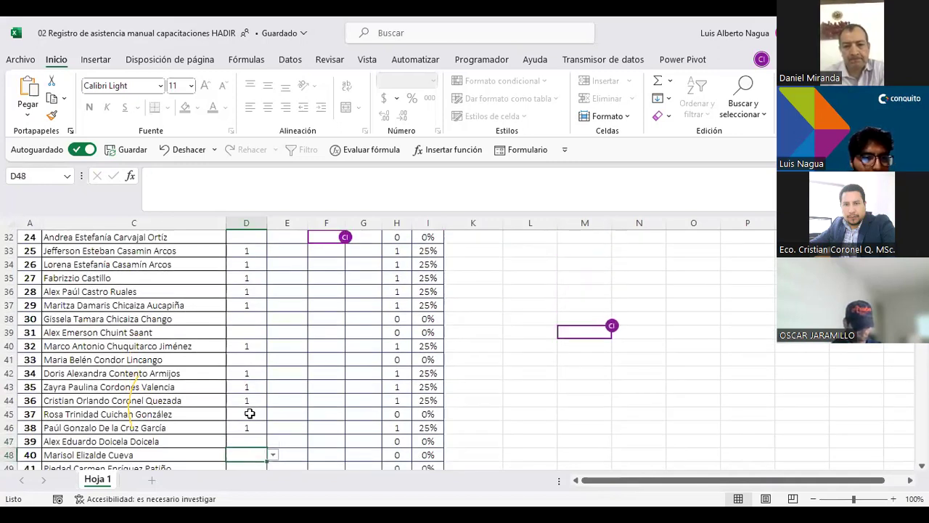
key("Down")
key("Up")
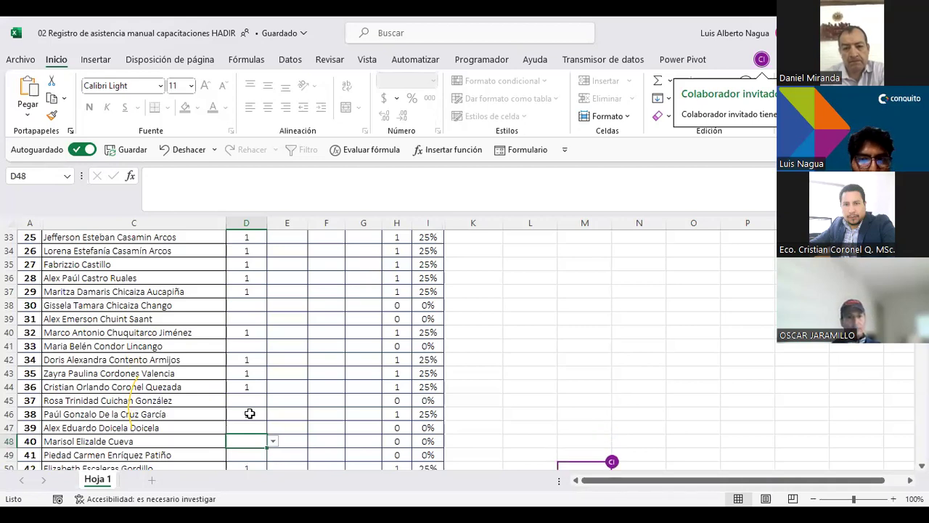
key("Down")
key("Down")
key("Down")
key("Down")
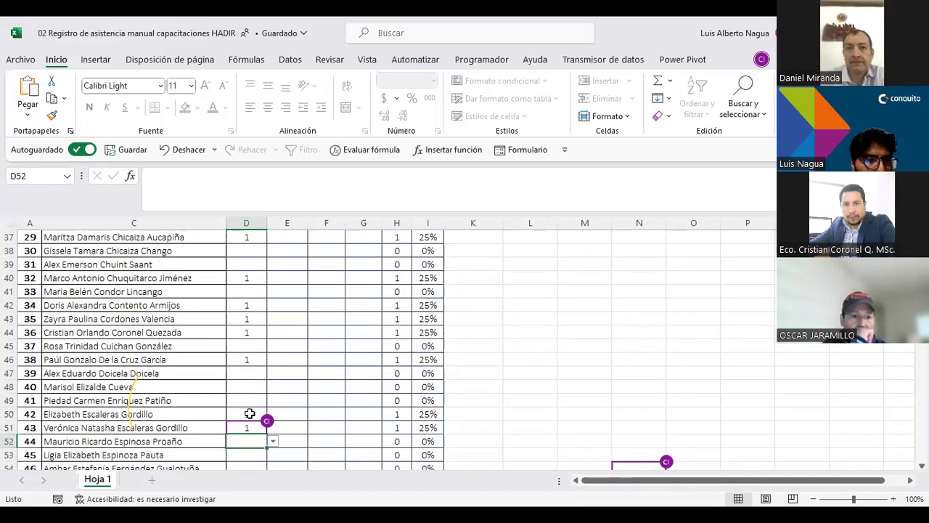
key("Down")
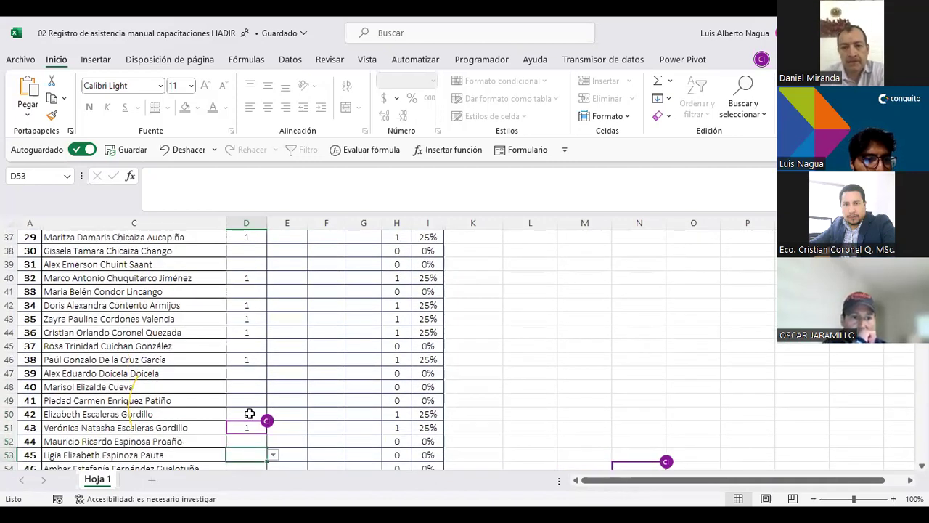
key("Down")
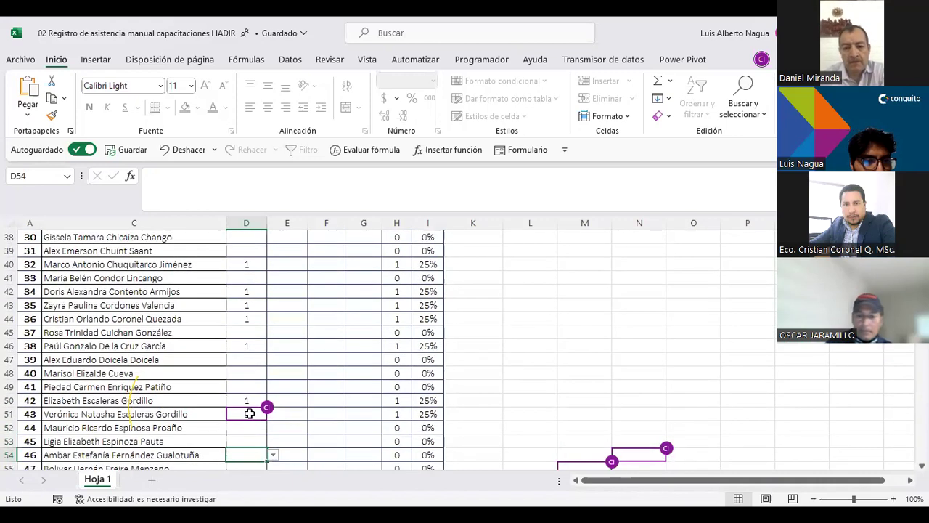
key("Down")
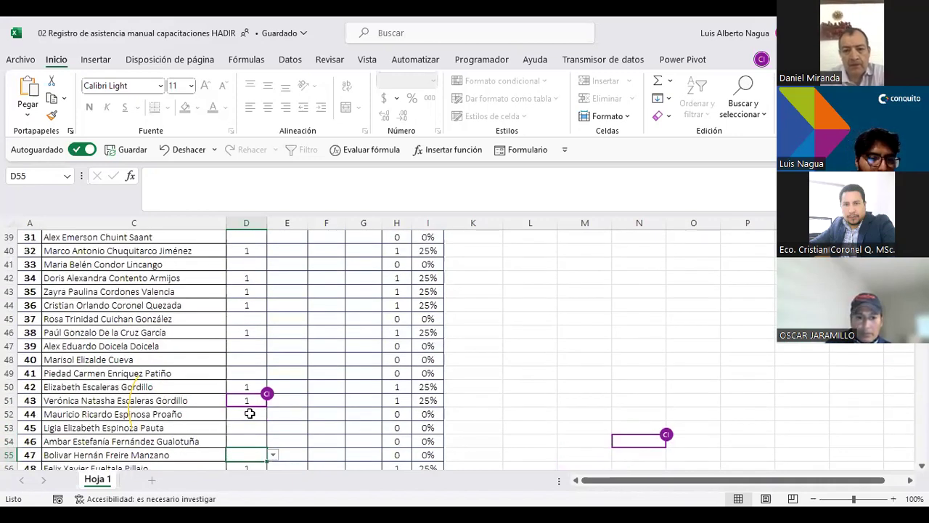
type("1")
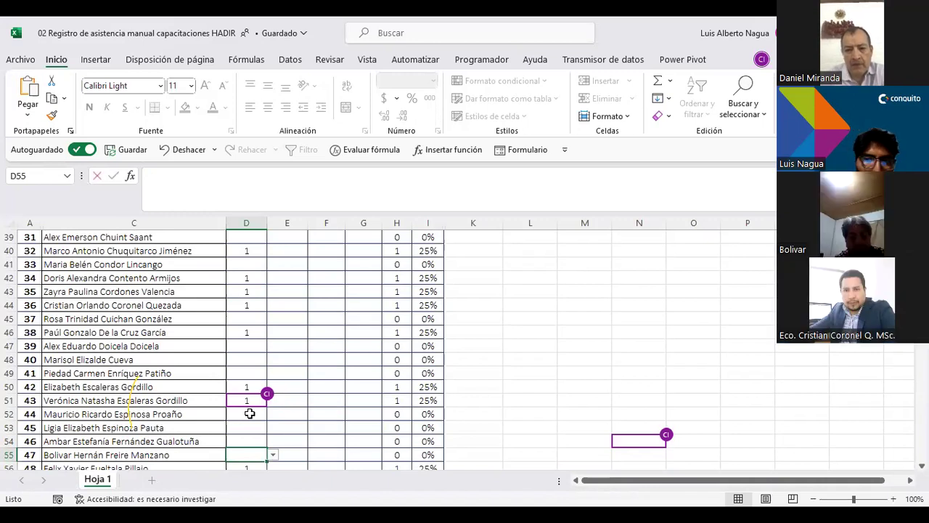
key("ctrl+Return")
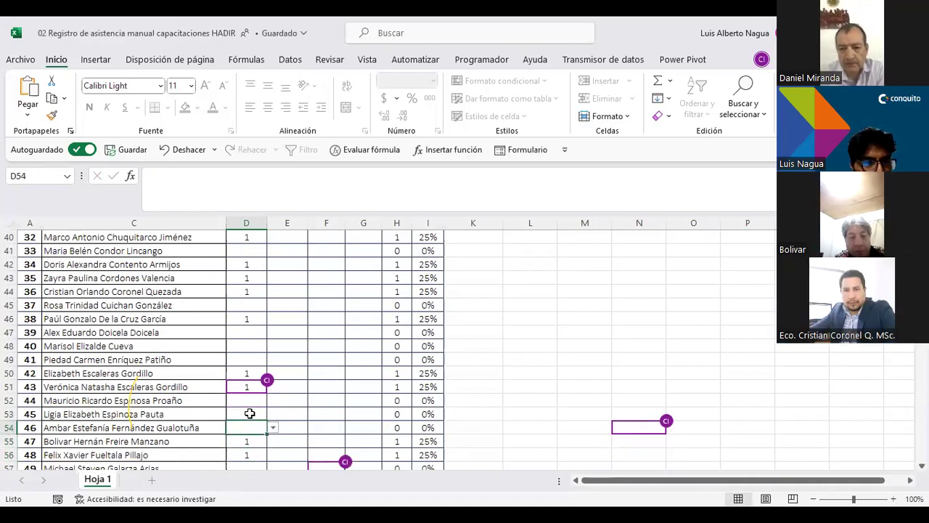
key("Up")
key("Down")
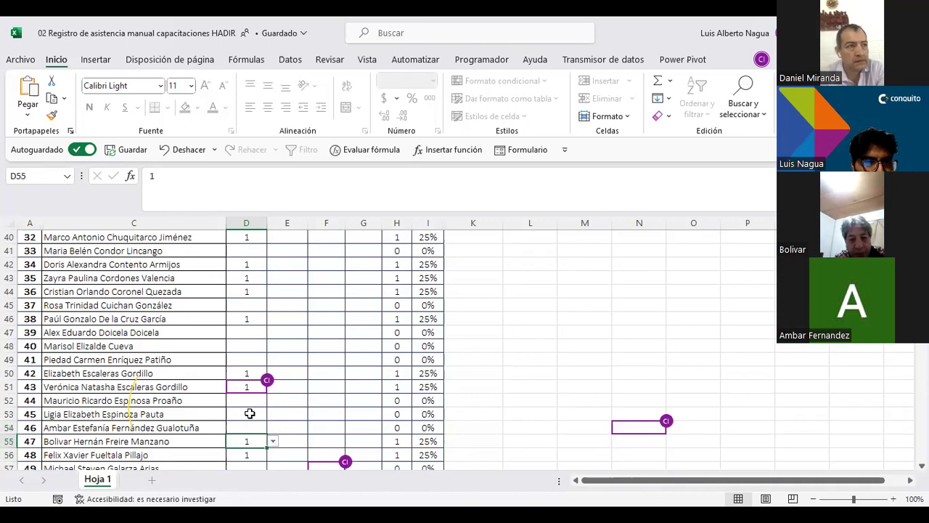
key("Up")
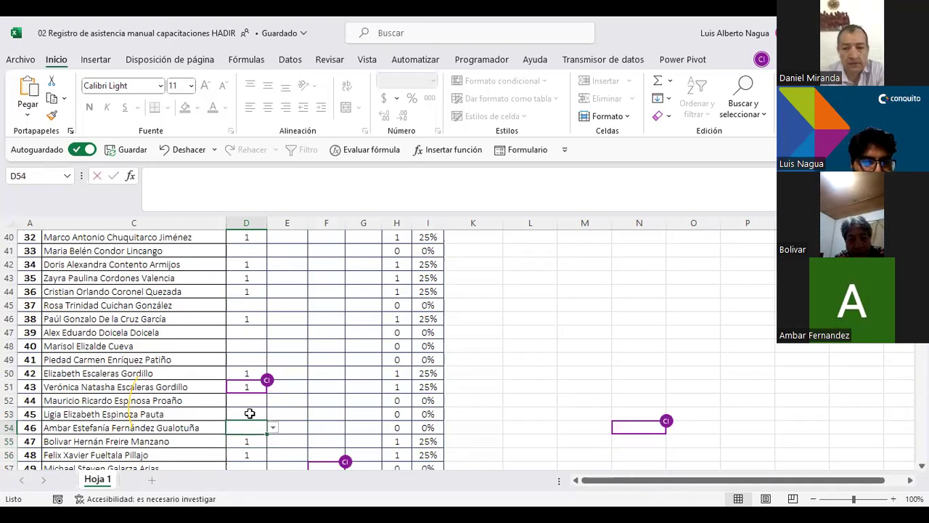
- Enter 1 in D54 to mark that participant present
type("1")
key("Return")
key("Down")
key("Down")
key("Down")
key("Up")
key("Down")
key("Down")
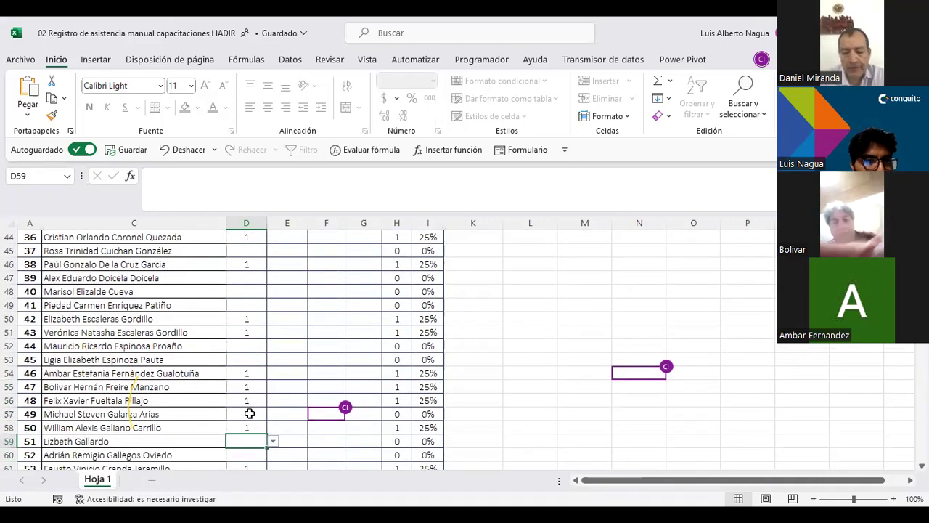
- Move down column D and mark row 68 present with a 1
key("Down")
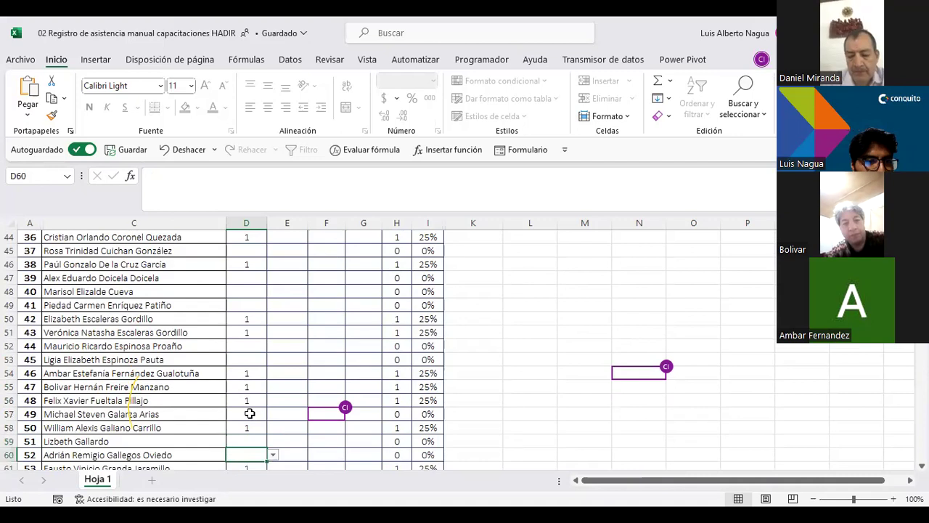
key("Down")
key("Down")
key("Down")
key("Down")
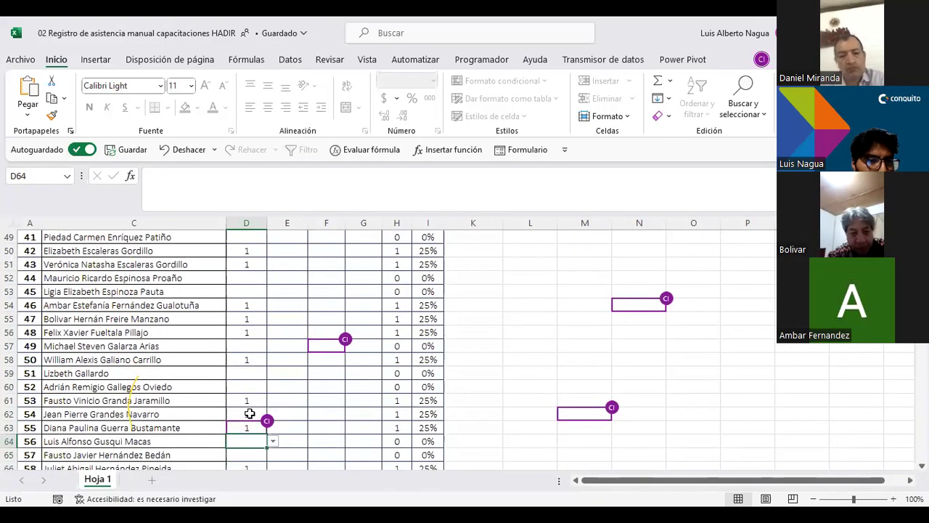
key("Down")
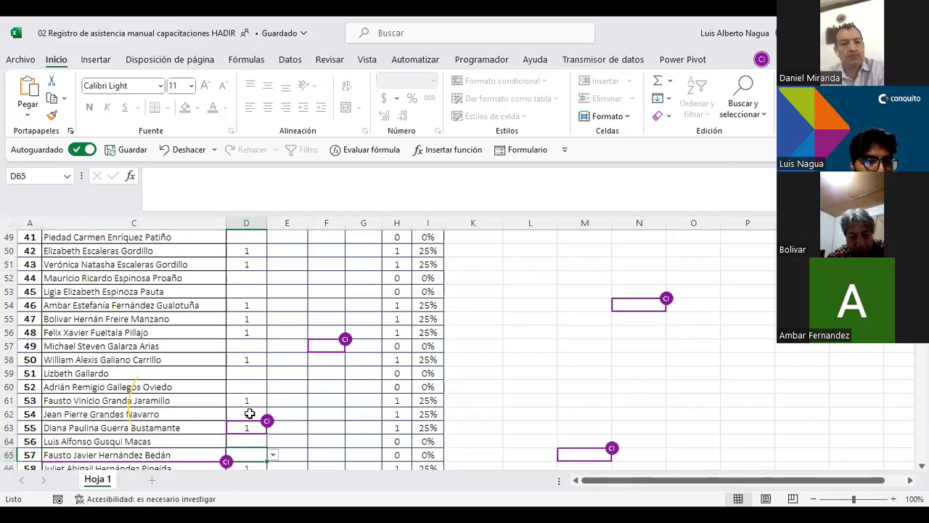
key("Down")
key("Down")
key("Down")
key("Up")
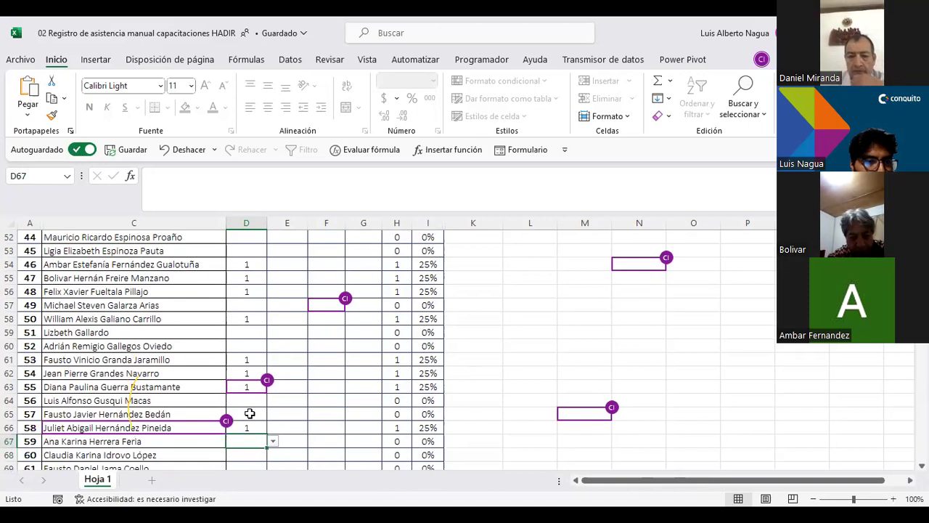
key("Down")
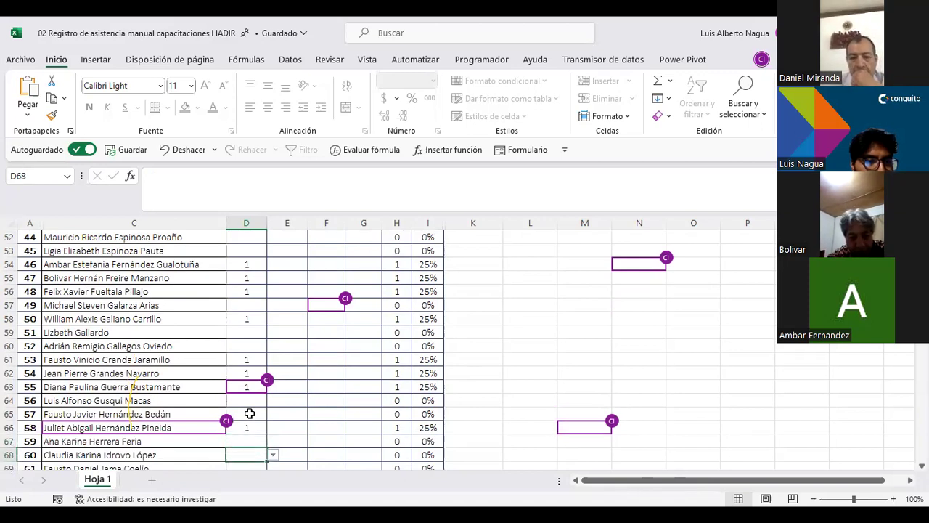
key("Down")
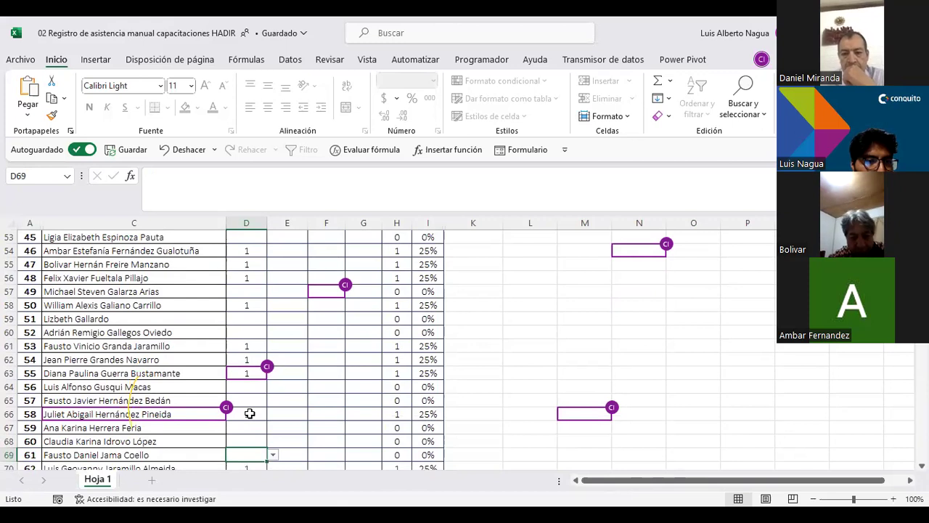
key("Up")
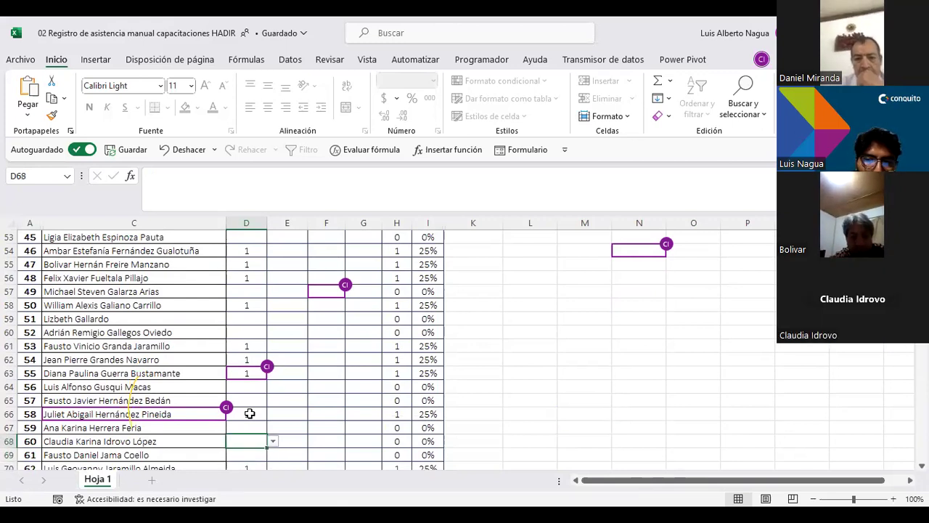
type("1")
key("Return")
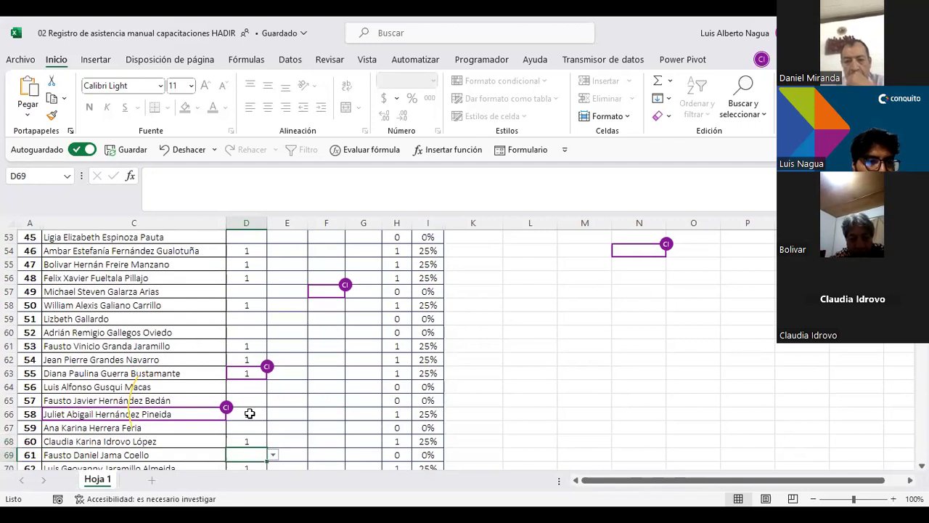
- Continue down column D and enter 1 in D80
key("Down")
key("Down")
key("Down")
key("Down")
key("Up")
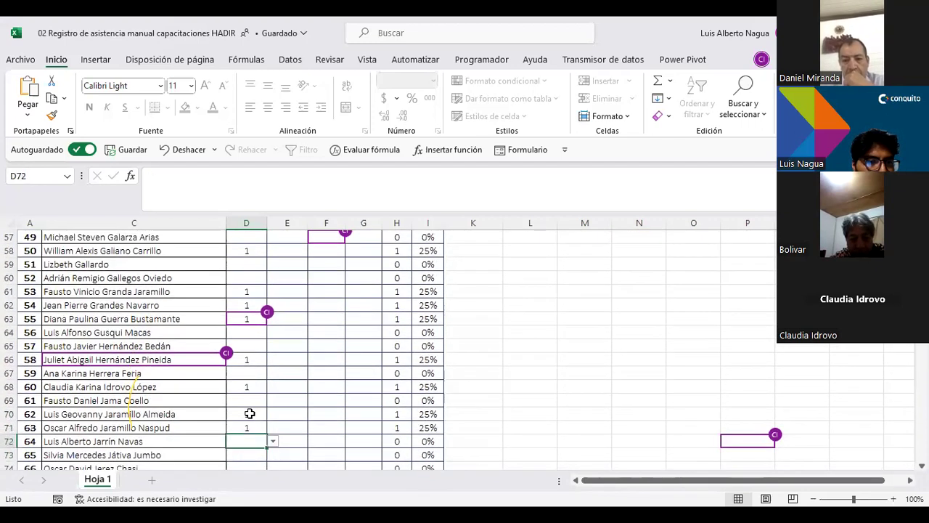
key("Down")
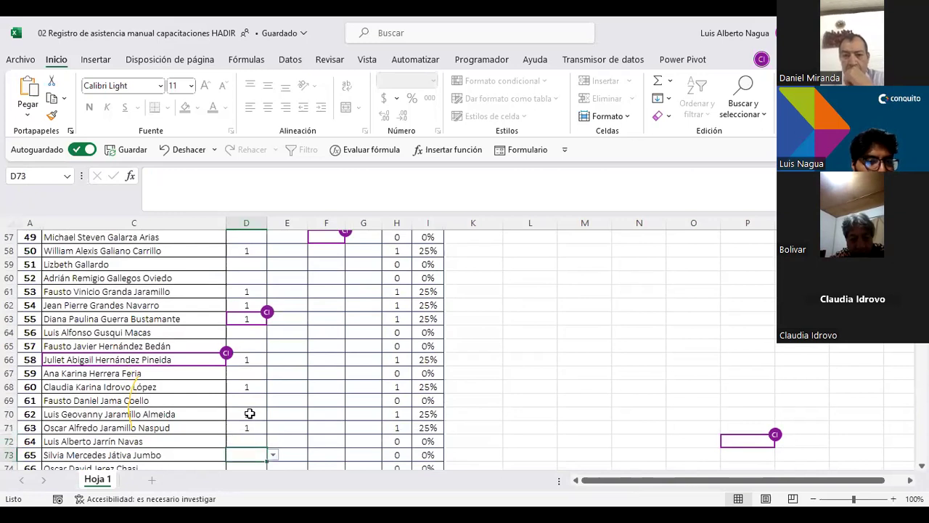
key("Down")
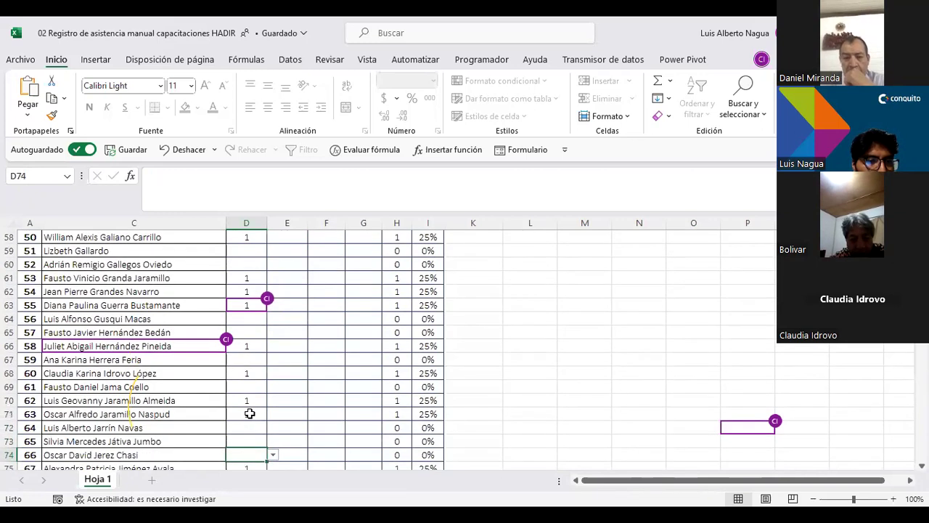
key("Down")
key("Down")
key("Down")
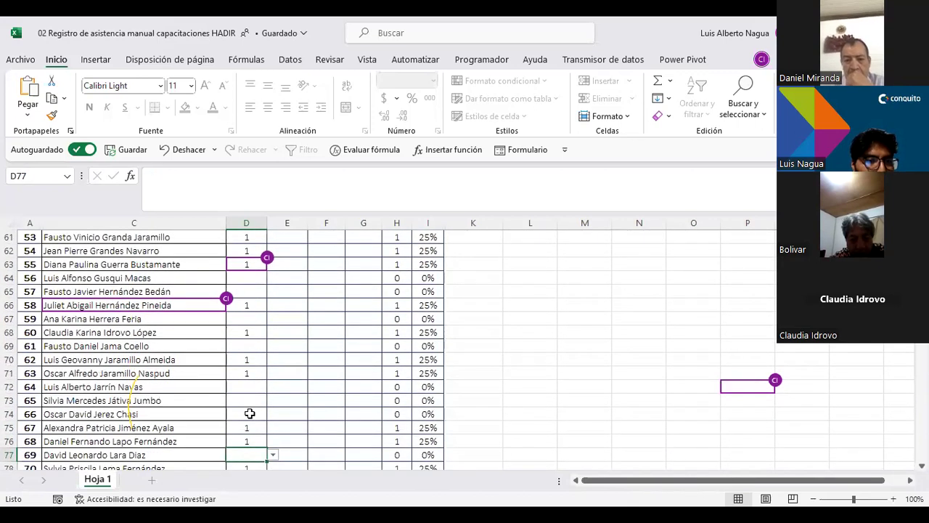
key("Down")
key("Down")
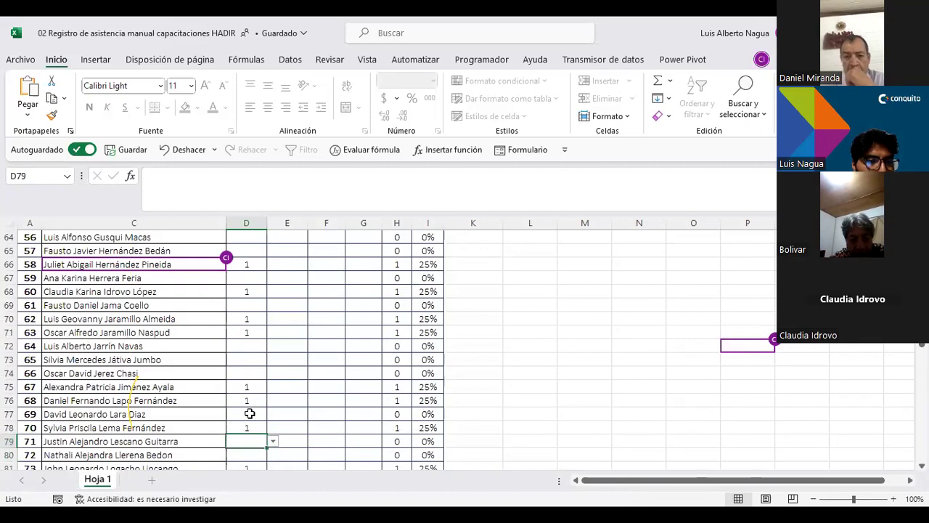
key("Down")
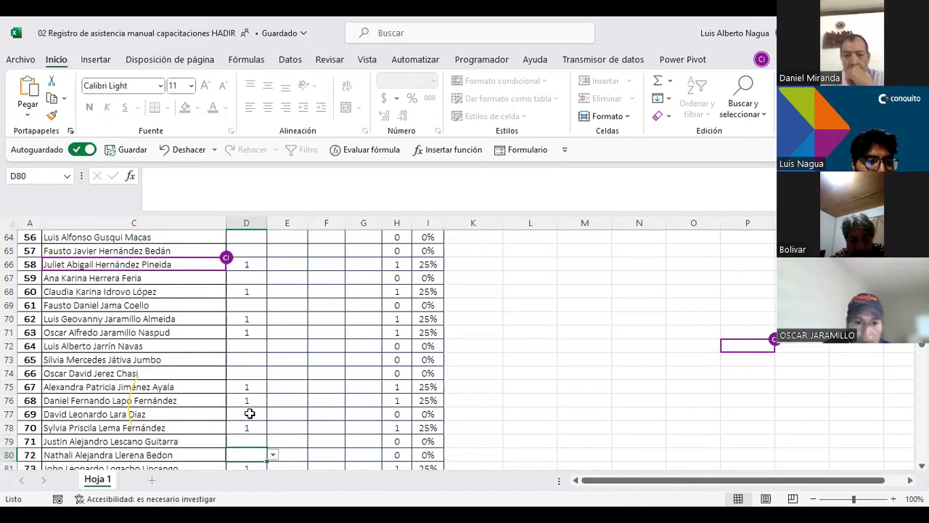
key("Down")
key("F2")
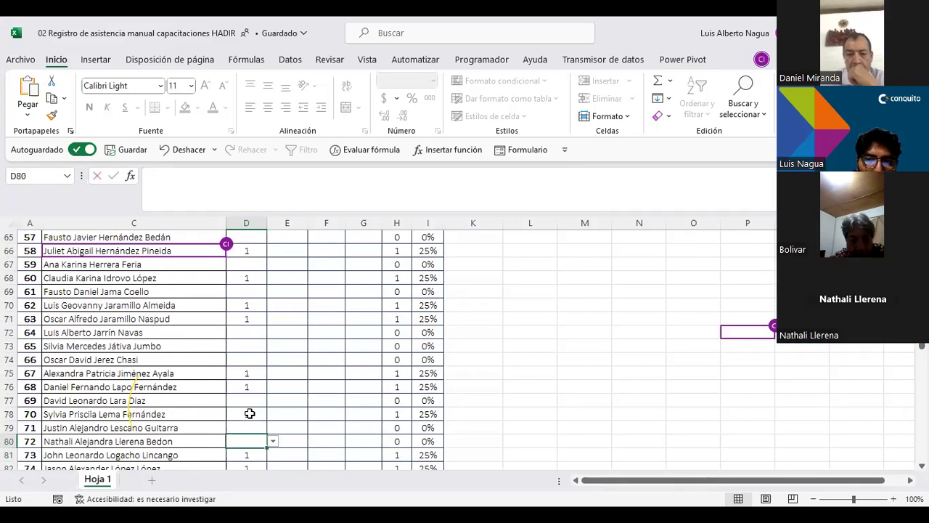
type("1")
key("Return")
key("Return")
key("Return")
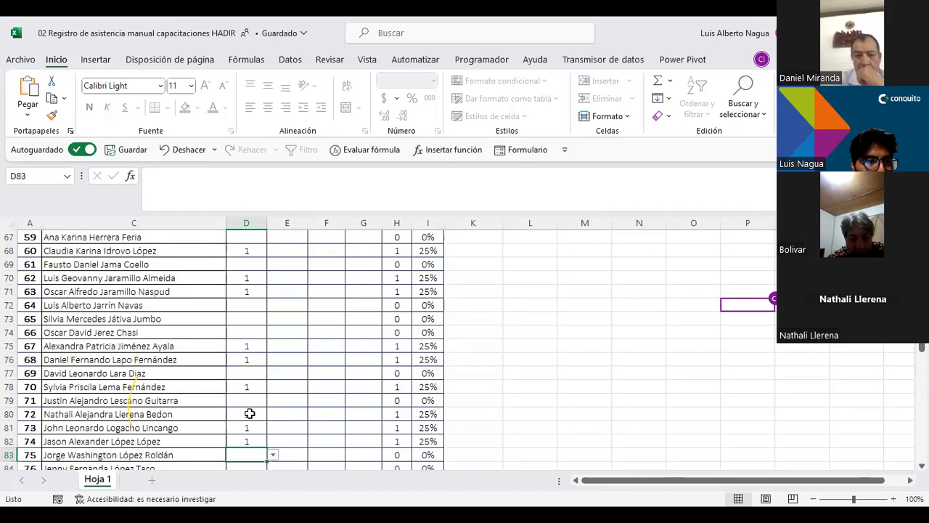
- Mark row 84 present with a 1 in D84
key("Return")
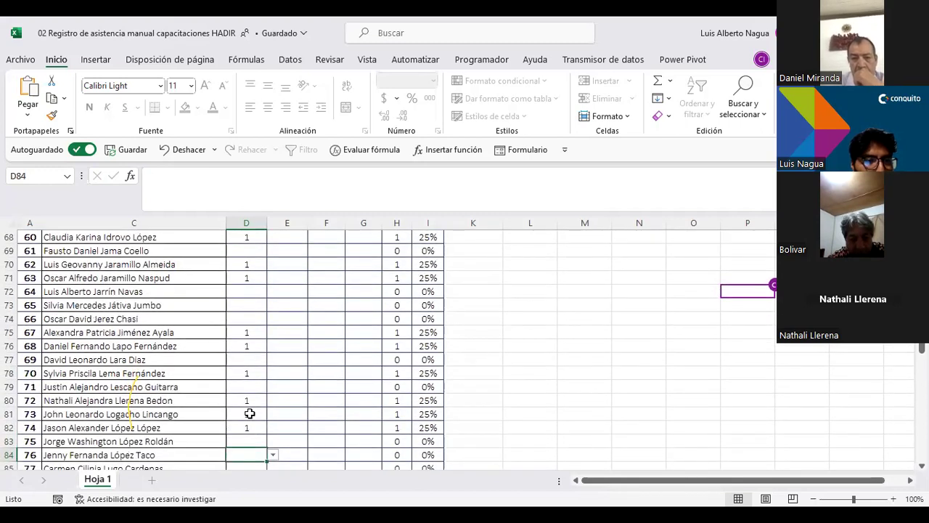
key("Return")
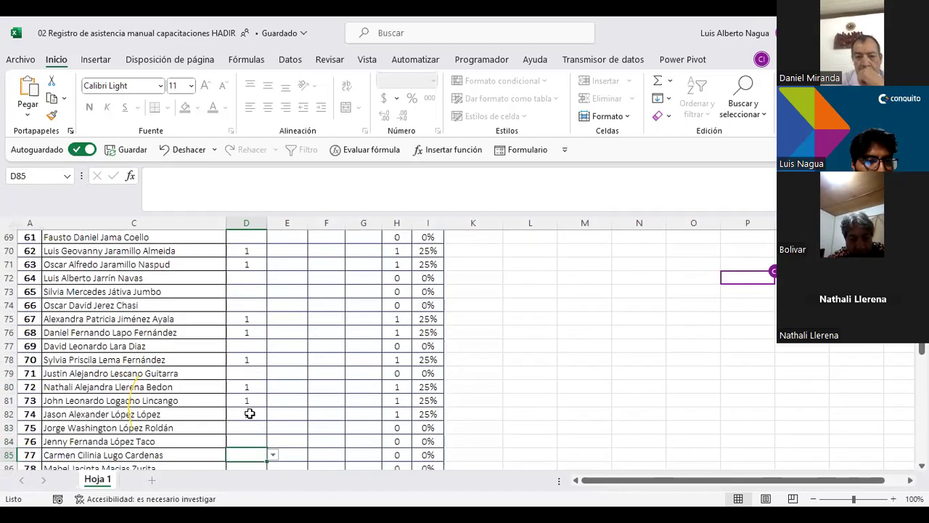
key("Up")
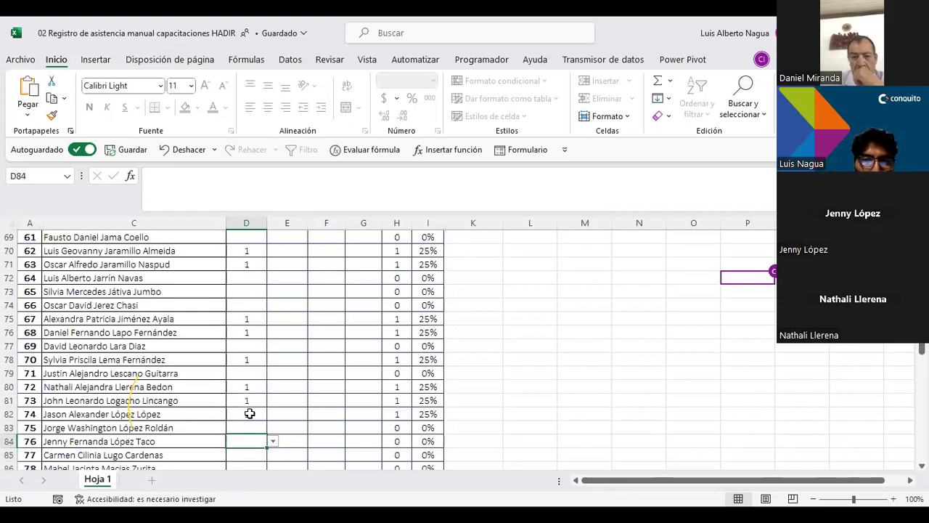
type("1")
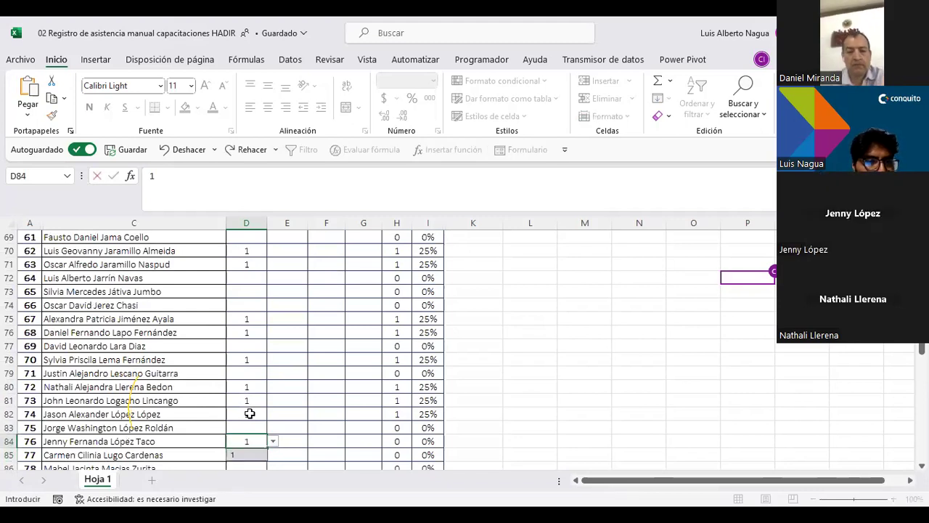
key("Return")
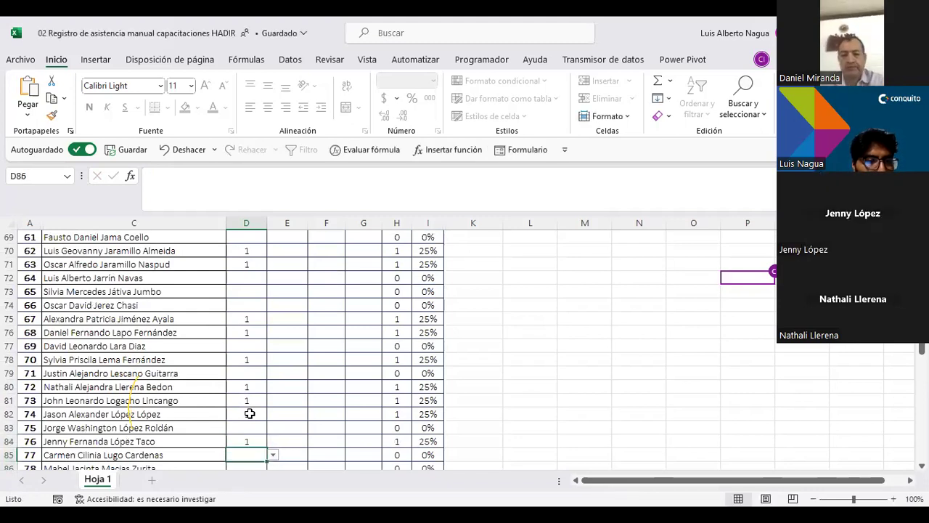
- Enter 1 in D87 and D89 to mark those participants present
key("Down")
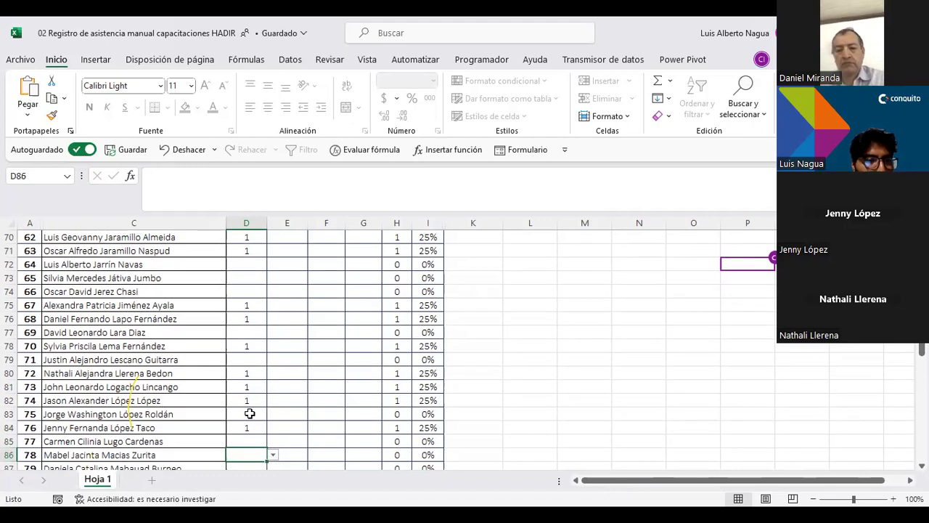
key("Down")
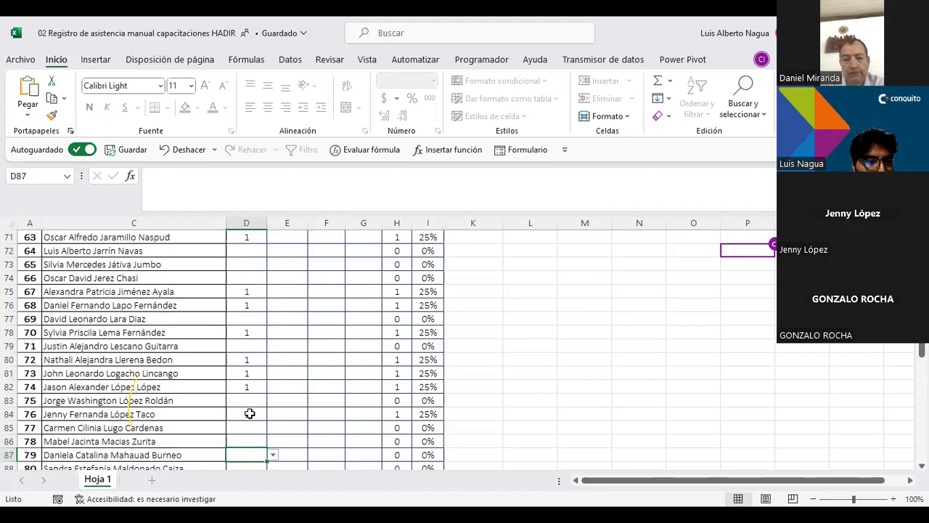
scroll(249, 413, "down", 1)
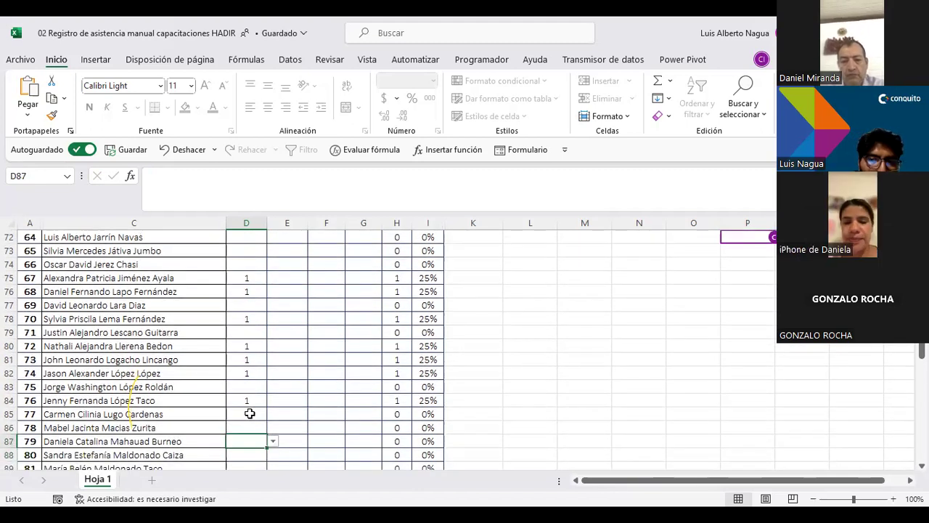
type("1")
key("Return")
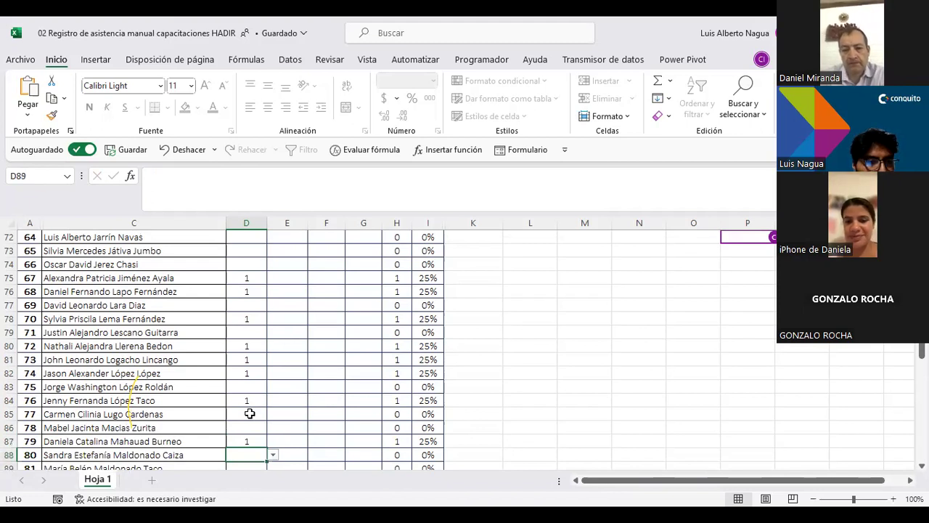
key("Return")
key("Return")
key("Up")
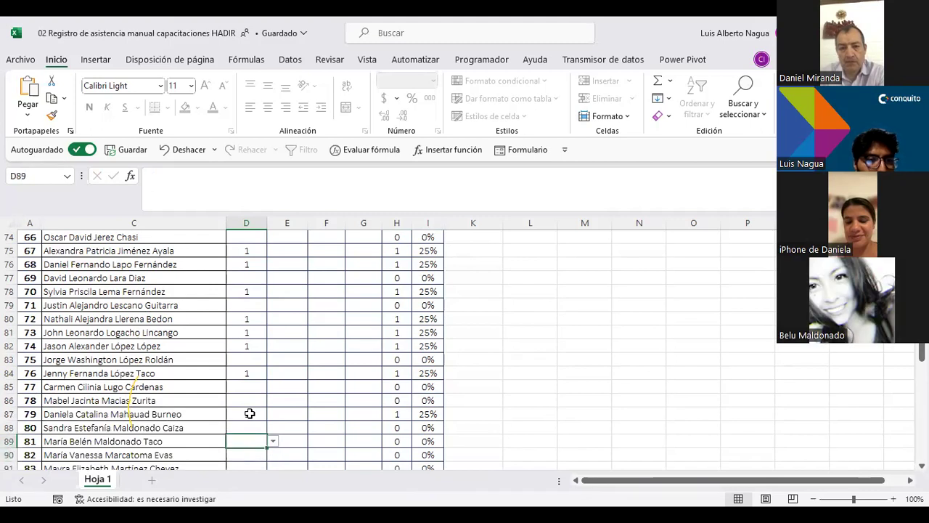
type("1")
key("Return")
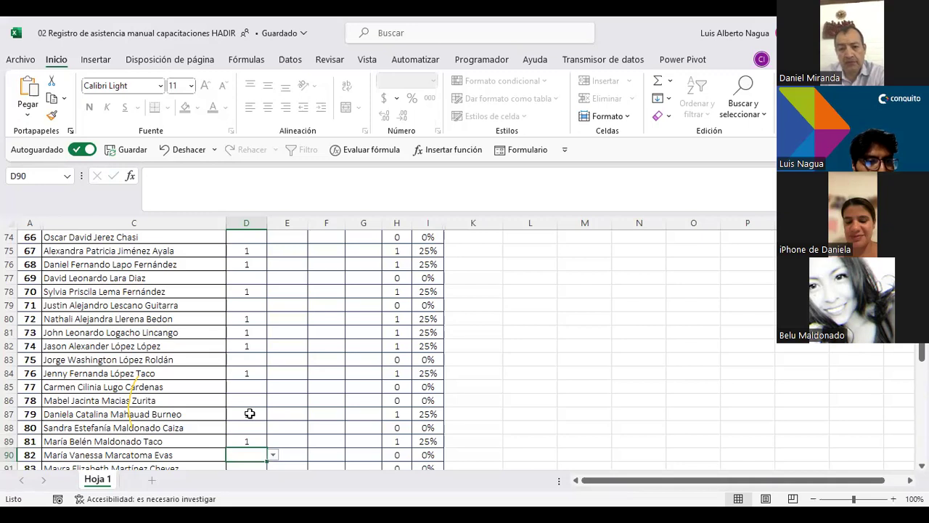
- Skip absent rows 90–95 and mark participant 88 present with 1 in D96
key("Return")
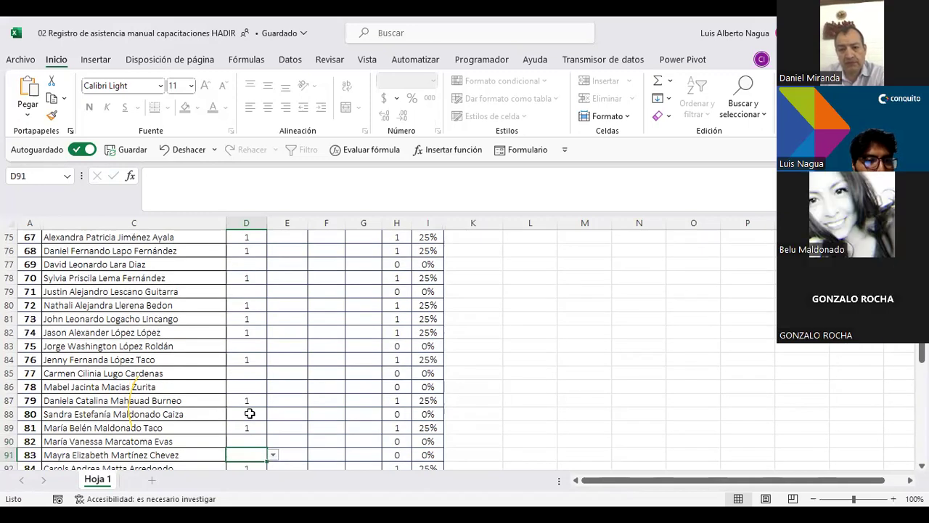
key("Return")
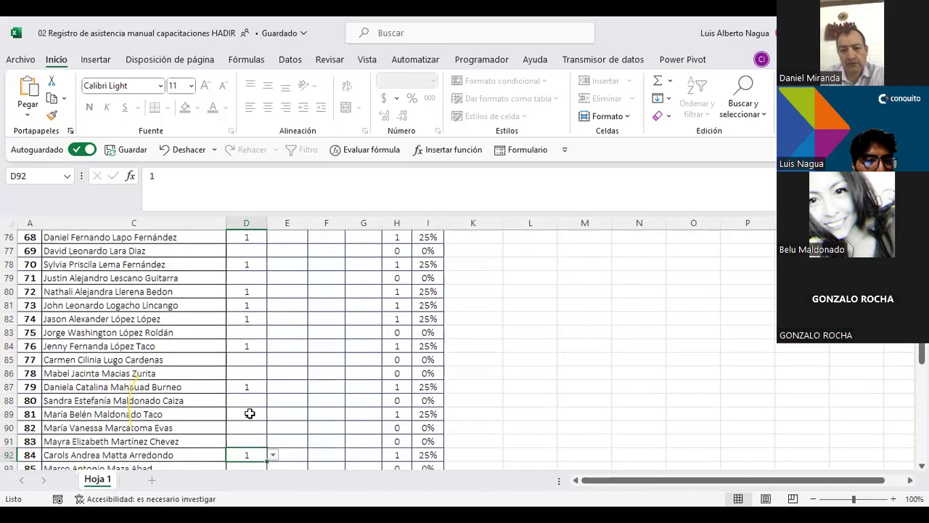
key("Return")
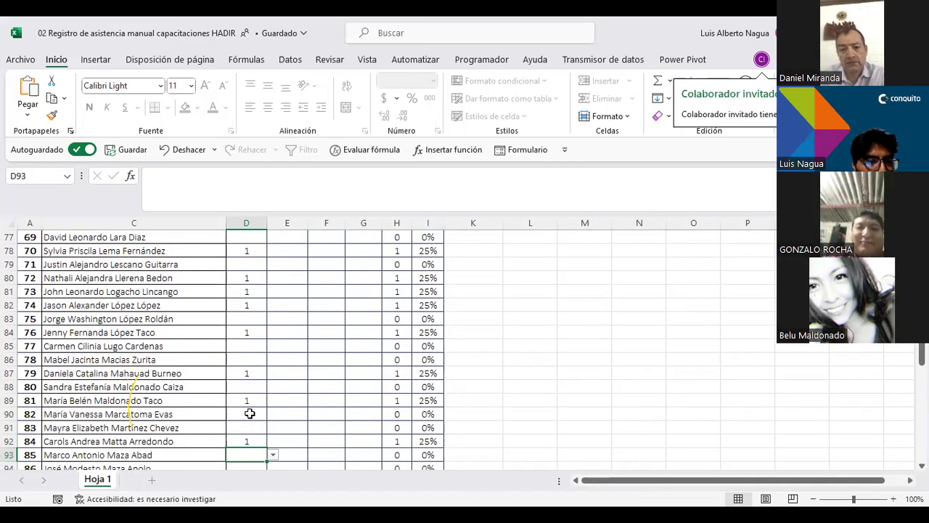
key("Return")
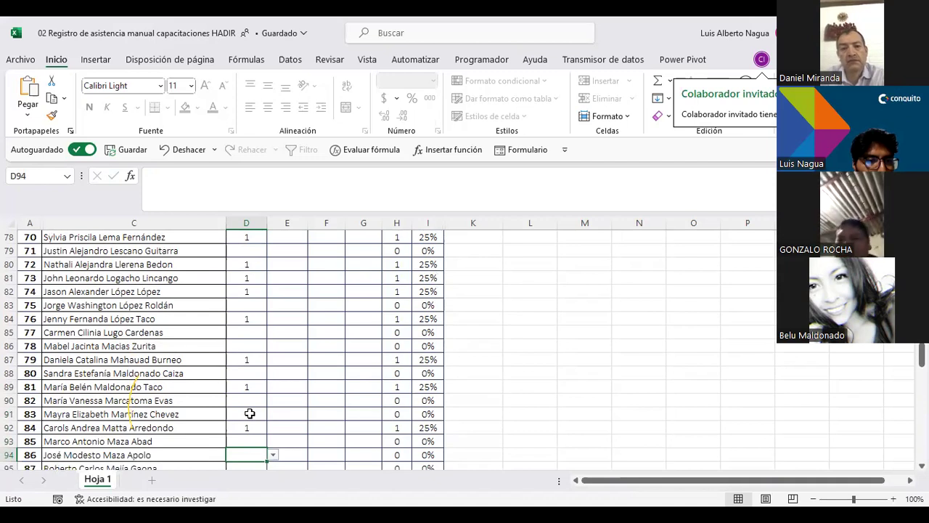
key("Return")
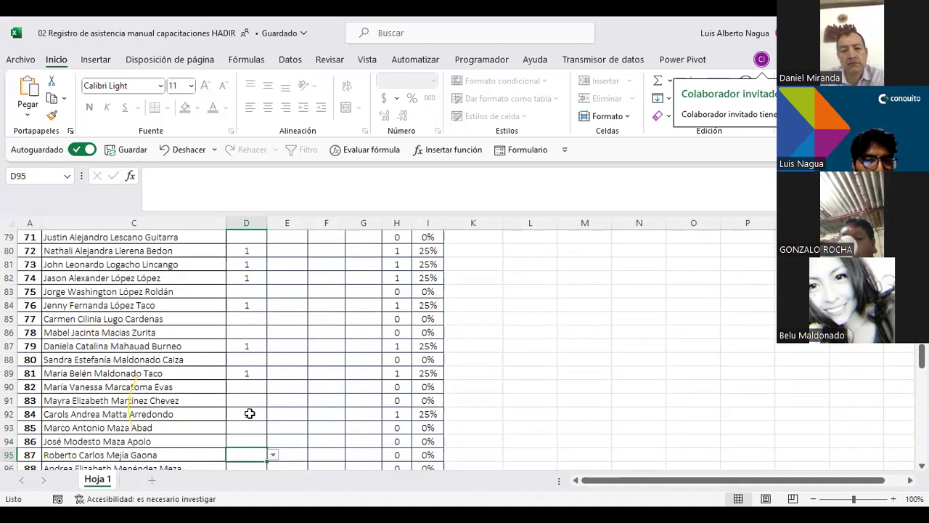
key("Return")
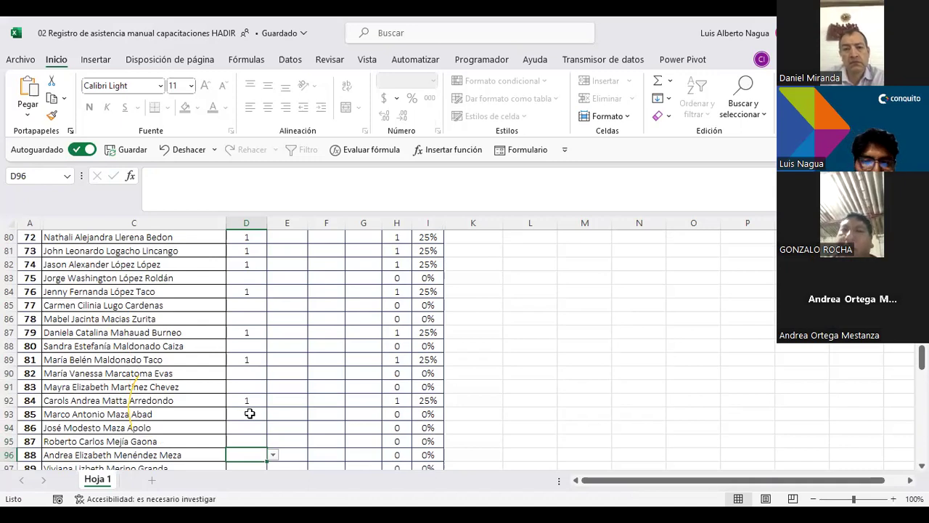
key("Up")
key("Down")
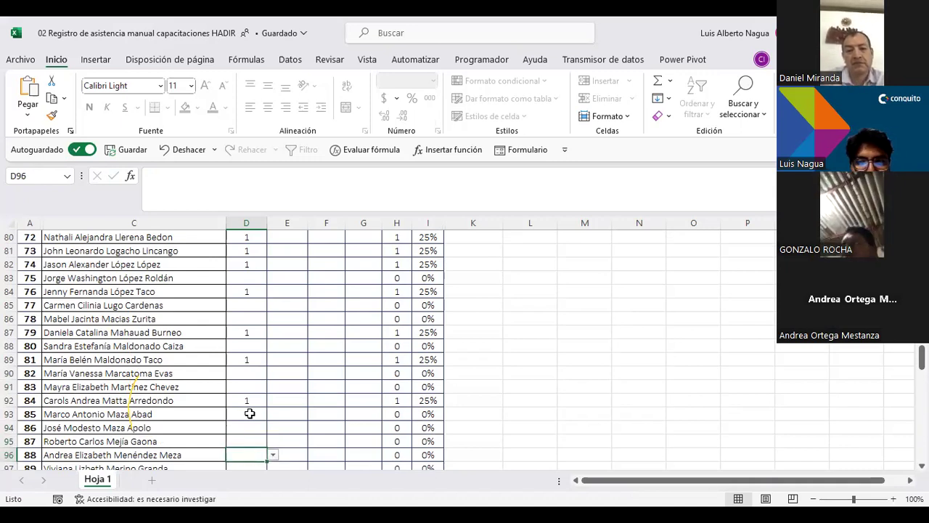
key("Up")
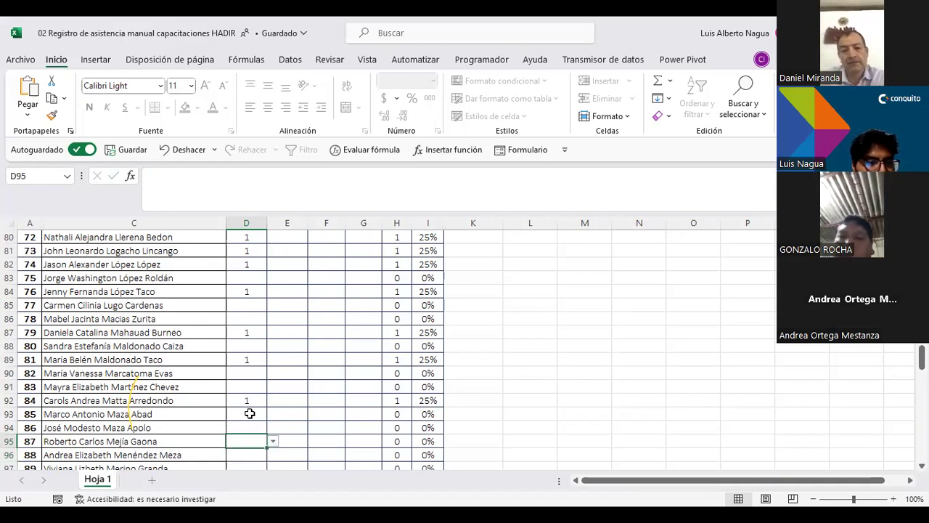
key("Down")
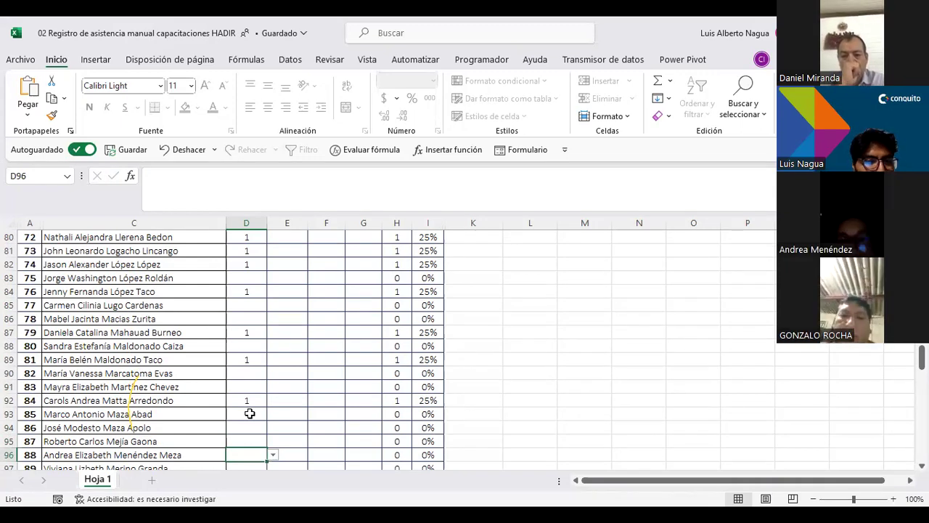
type("1")
key("Return")
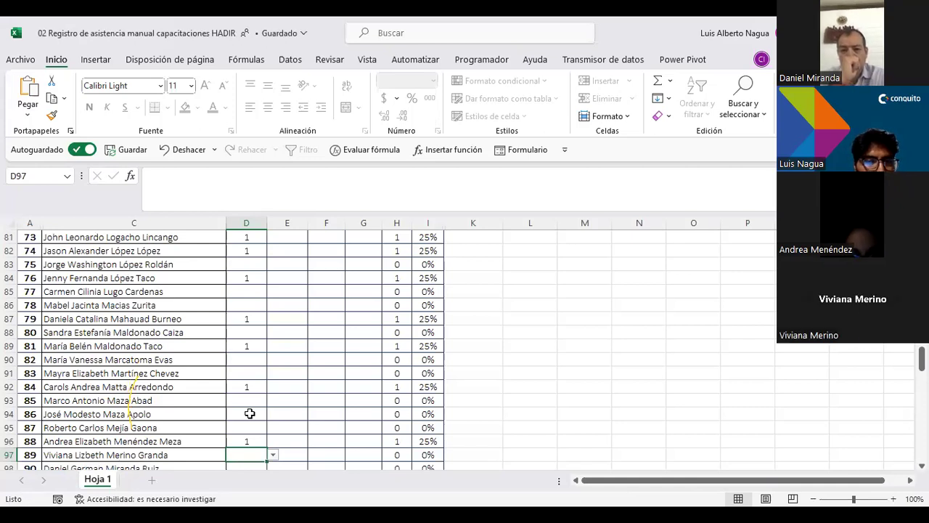
- Mark participants 89 and 90 present with 1 in D97 and D98
type("1")
key("Return")
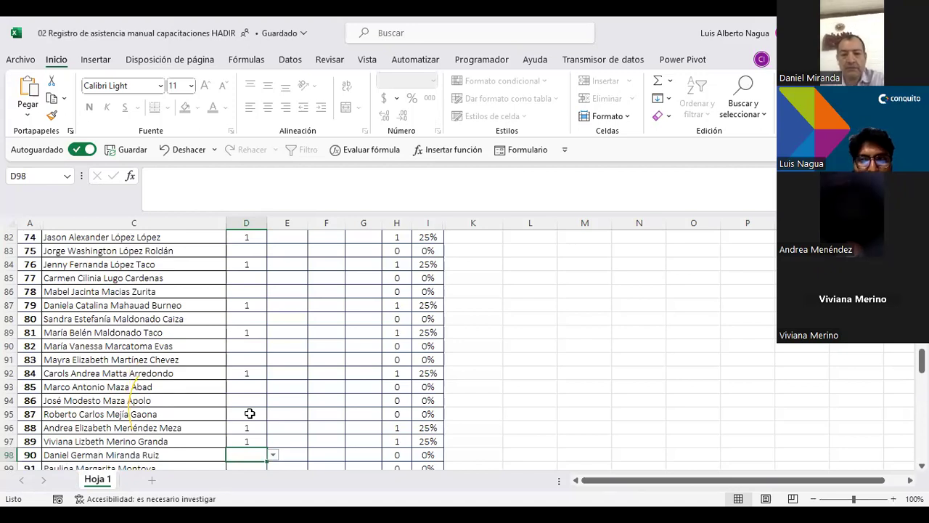
type("1")
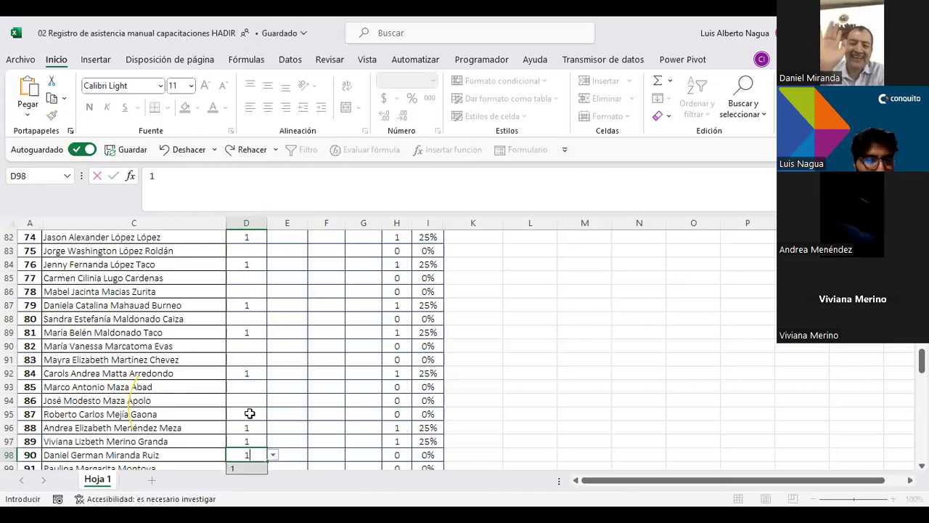
key("Return")
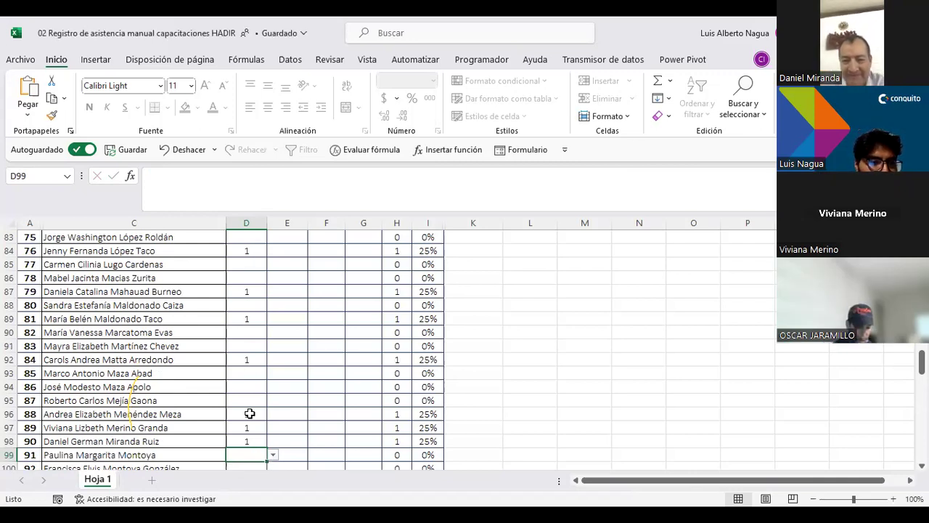
- Skip the absent rows down column D and mark participant 102 in D110 present with 1
key("Return")
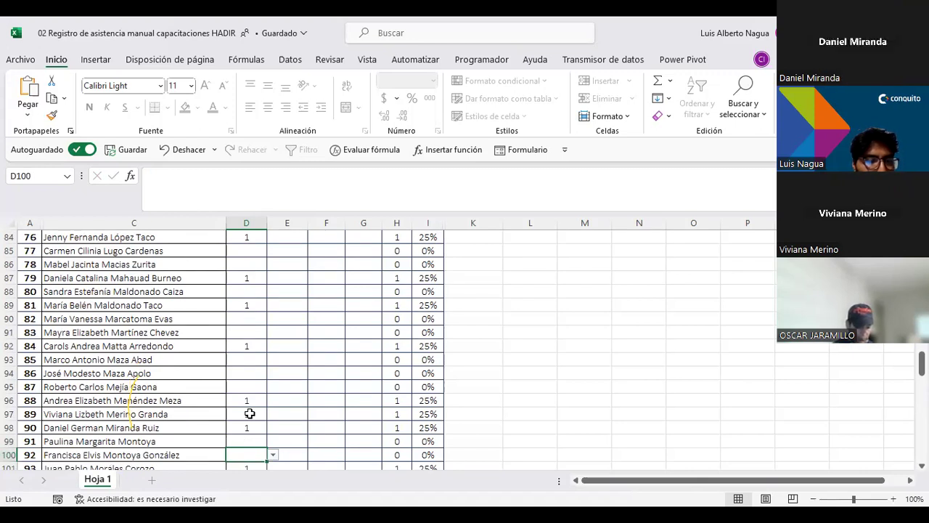
key("Return")
key("Return")
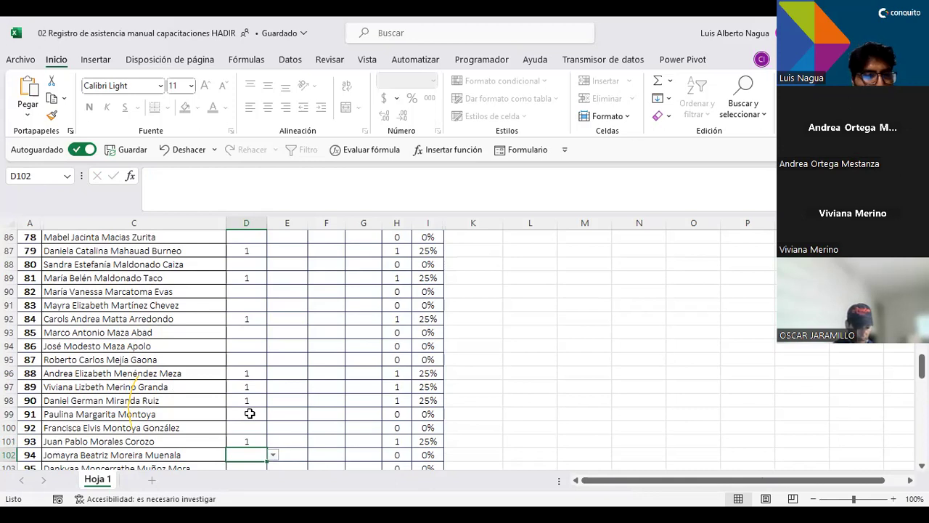
scroll(249, 413, "down", 1)
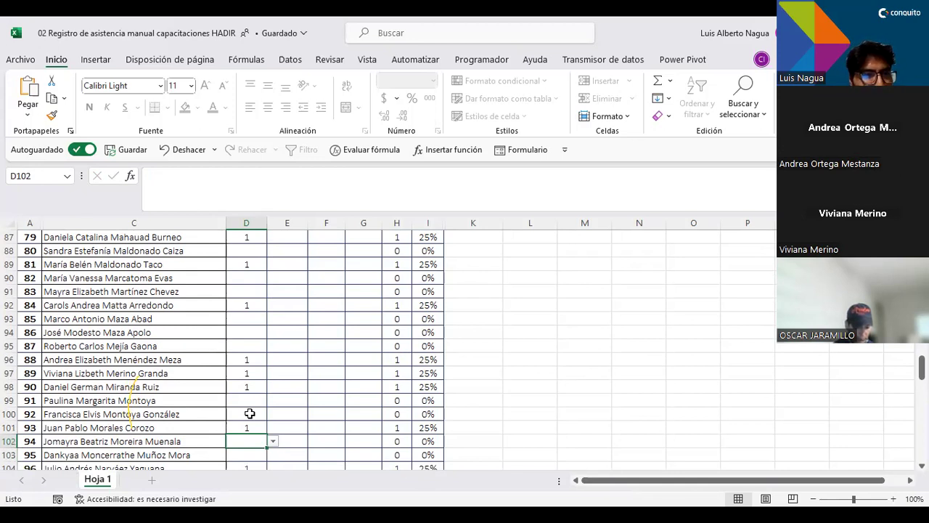
key("Down")
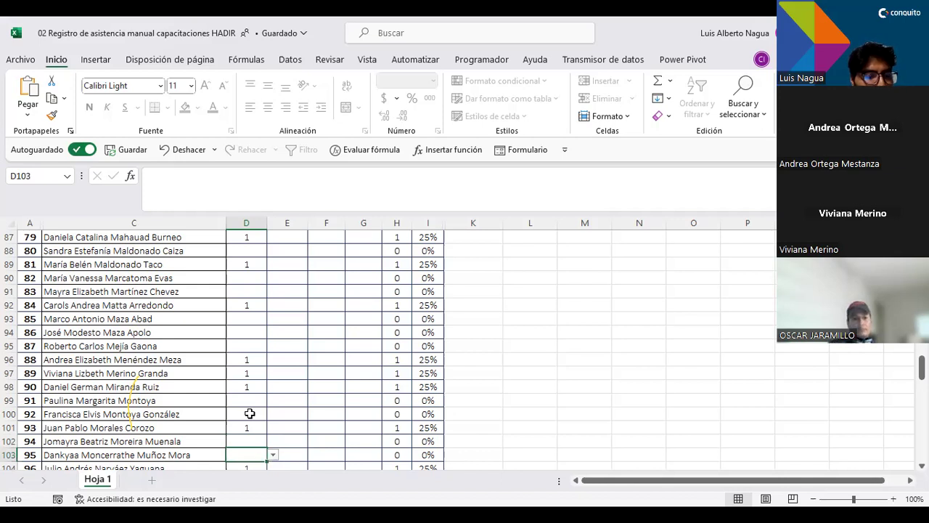
key("Down")
key("Down")
key("Down")
key("Down")
key("Up")
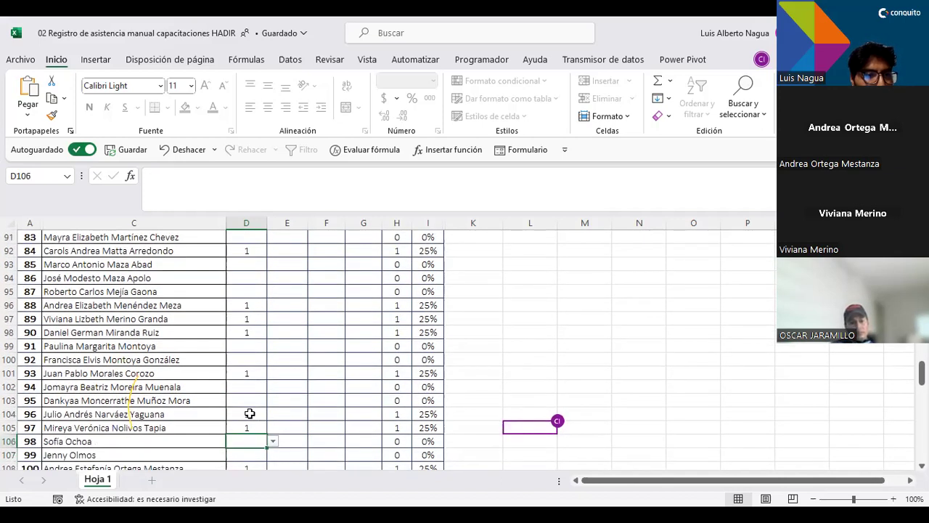
key("Down")
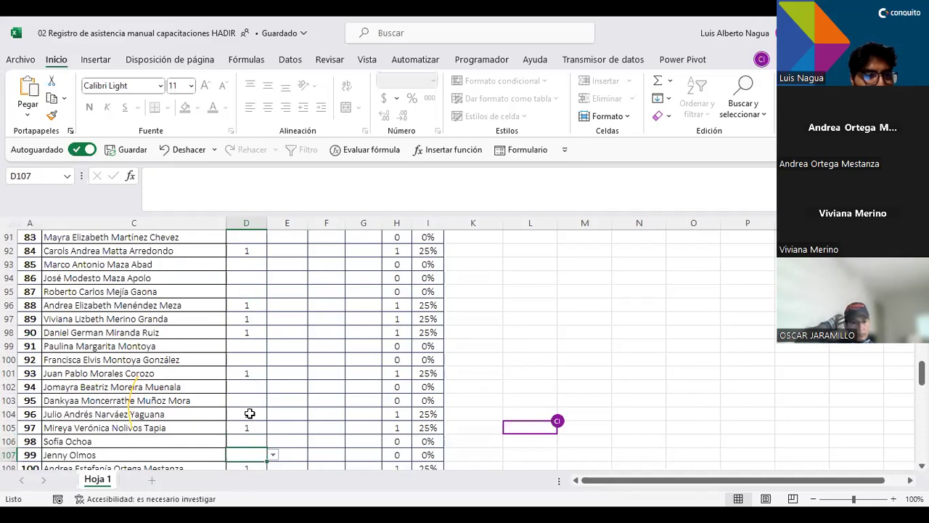
key("Down")
key("Down")
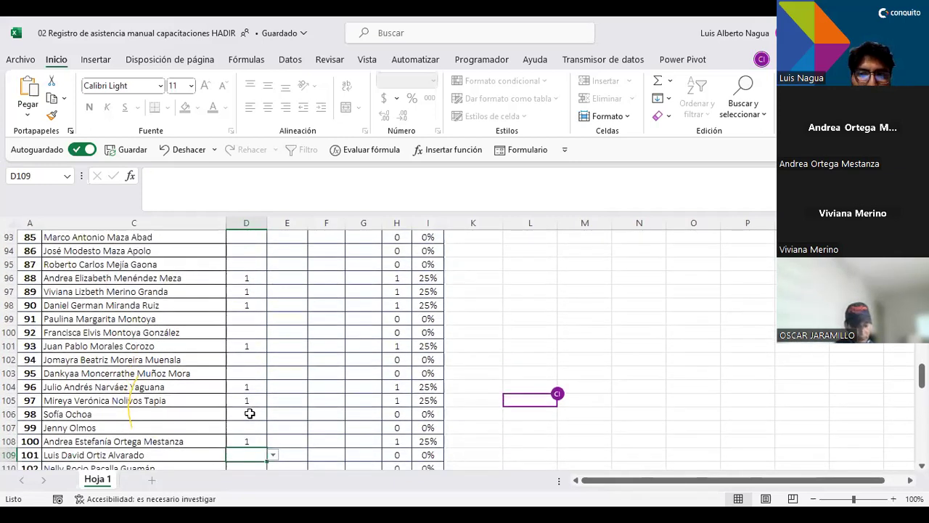
key("Up")
key("Down")
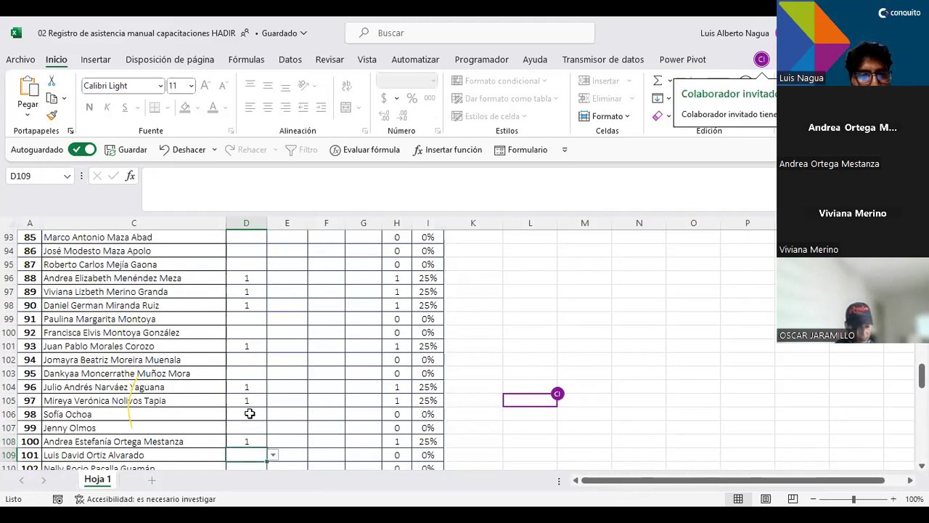
key("Down")
key("Down")
key("Up")
key("Up")
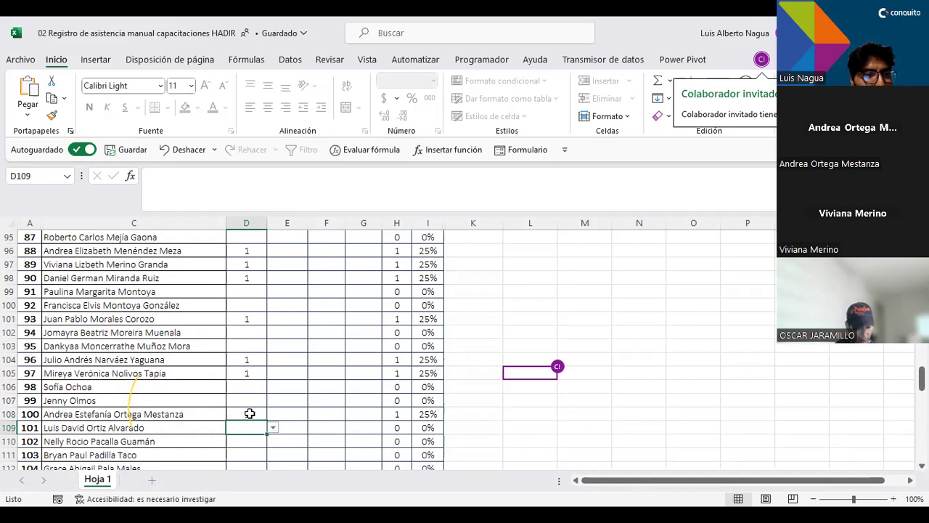
key("Down")
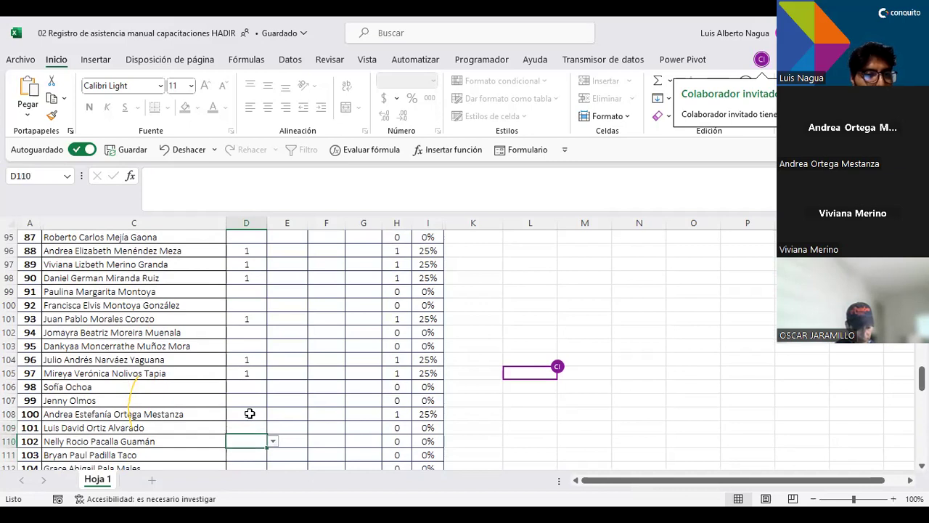
type("1")
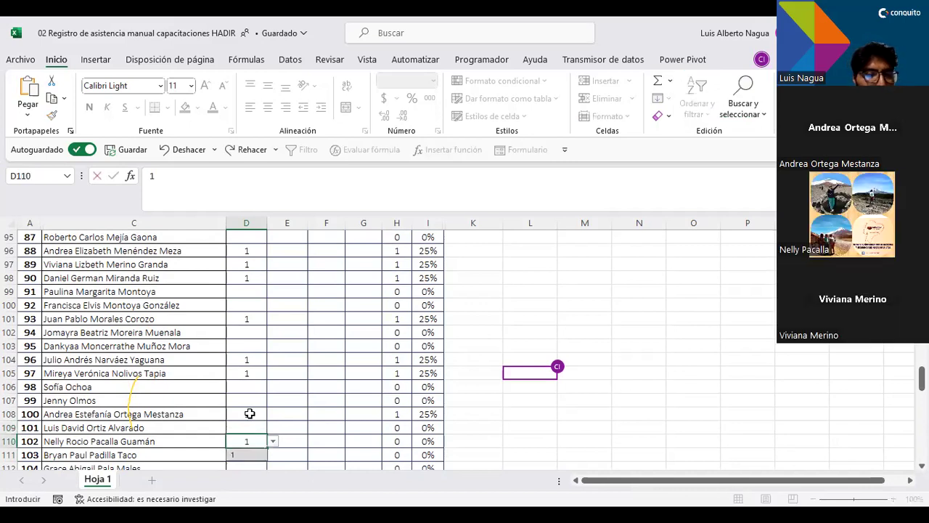
key("Return")
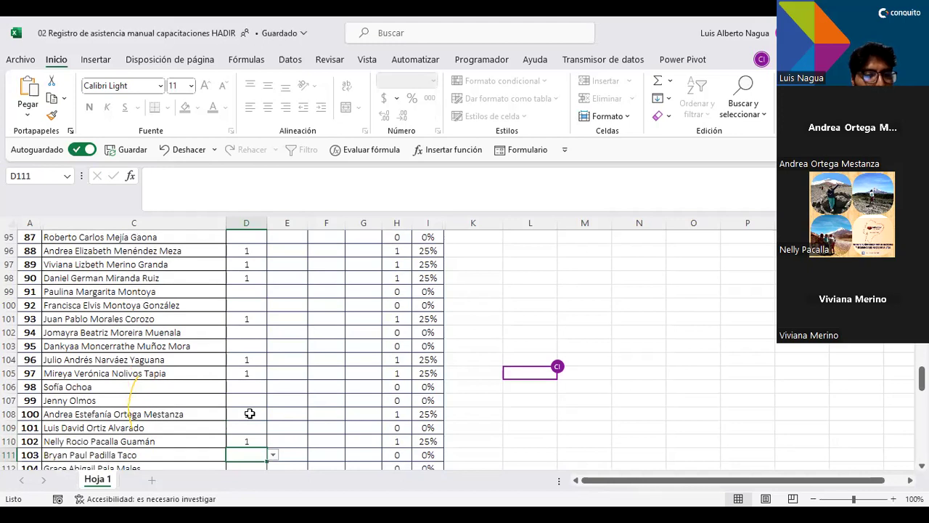
- Skip the absent rows 111–118 and enter 1 in D120 and D119
key("Down")
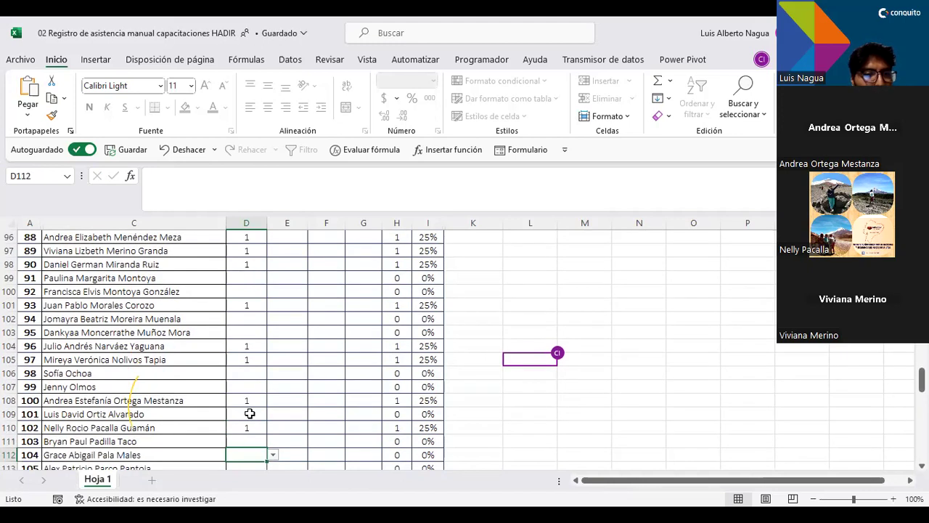
key("Down")
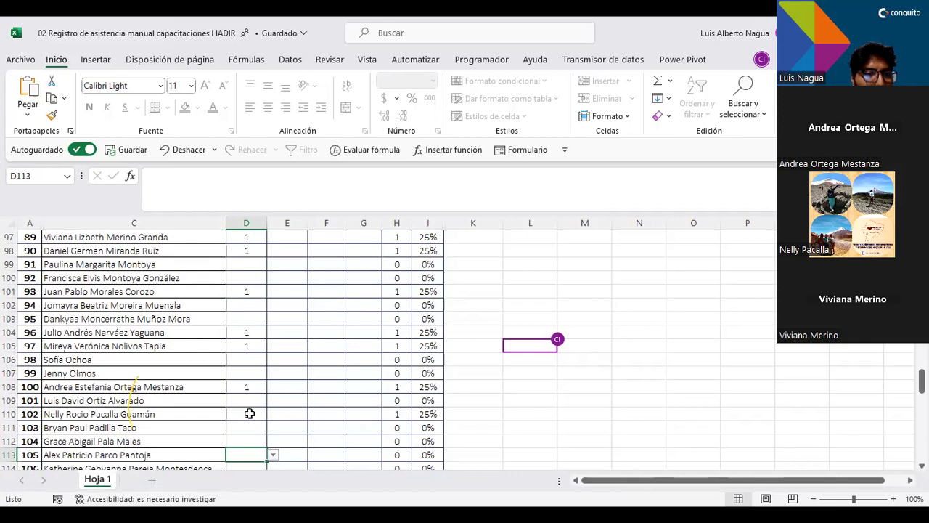
key("Down")
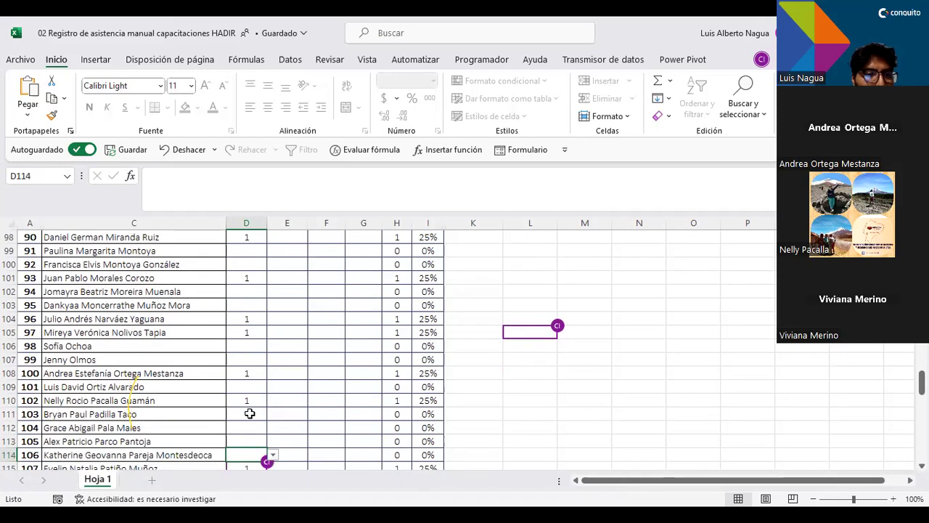
key("Down")
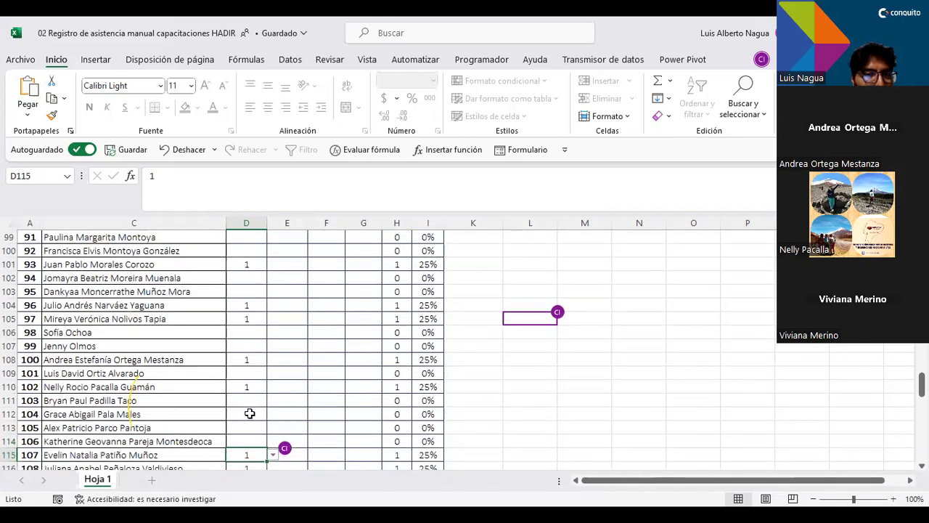
key("Down")
key("Down")
key("Down")
key("Up")
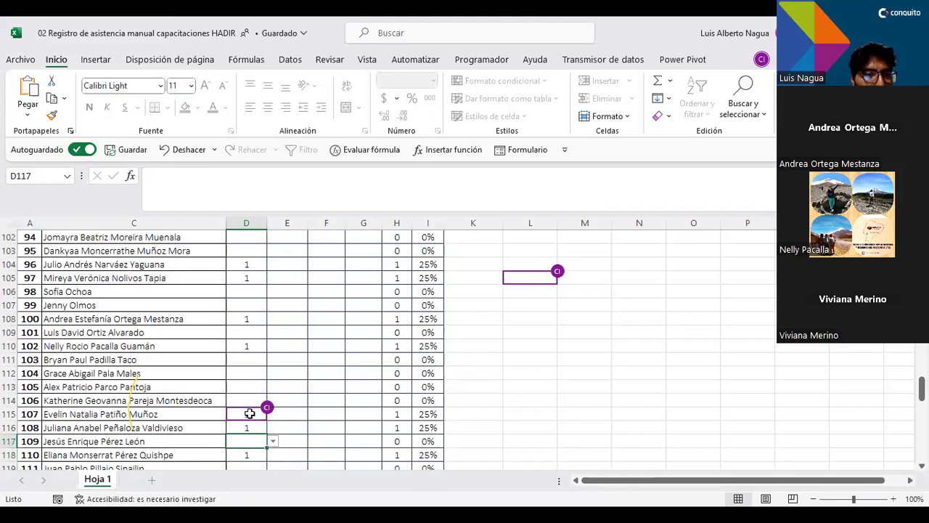
key("Down")
key("Down")
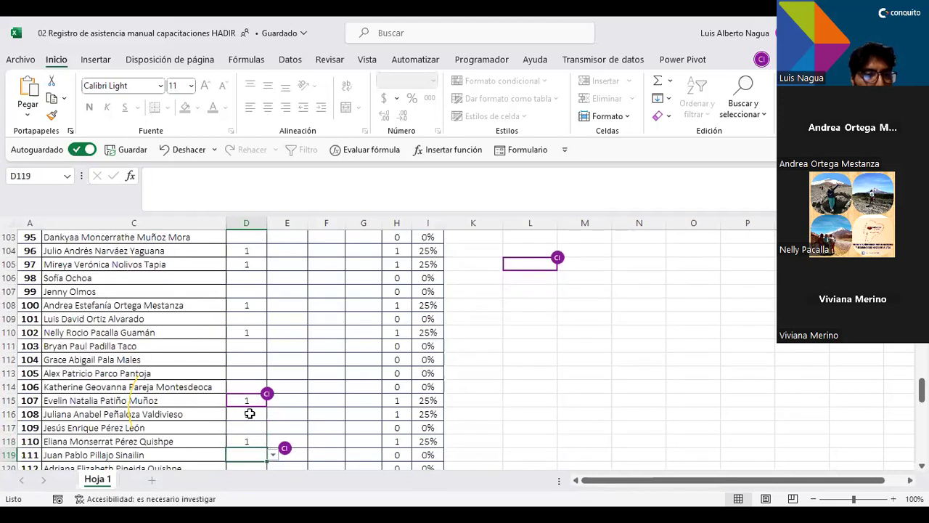
key("Down")
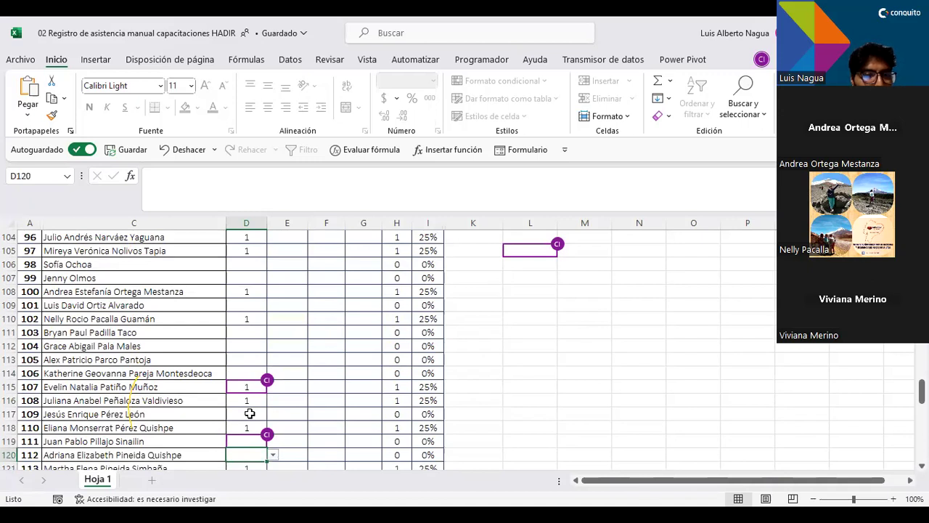
key("Down")
key("Down")
left_click(249, 414)
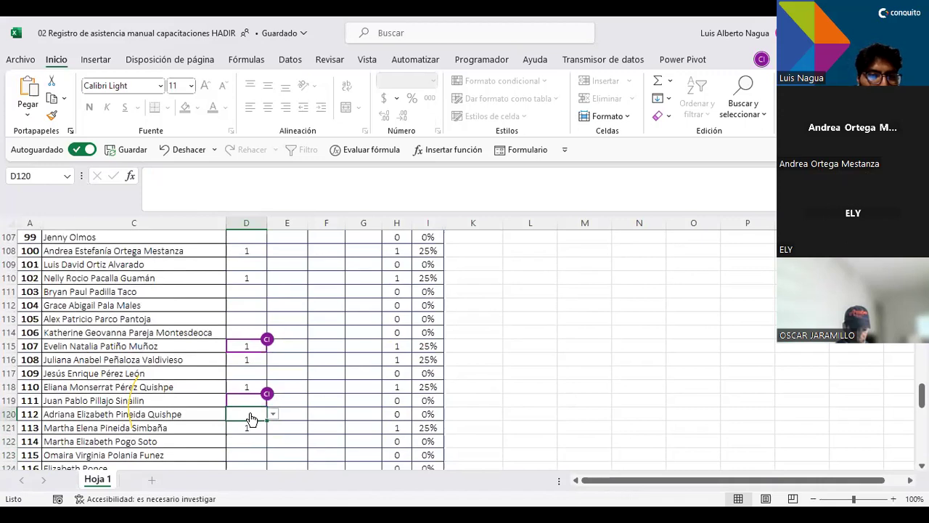
type("1")
key("Down")
key("Down")
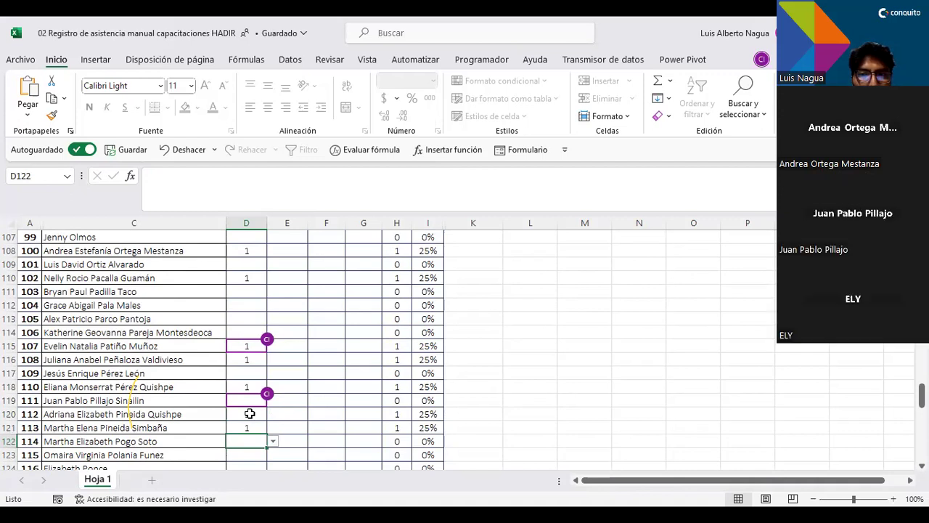
key("Up")
key("Up")
key("Up")
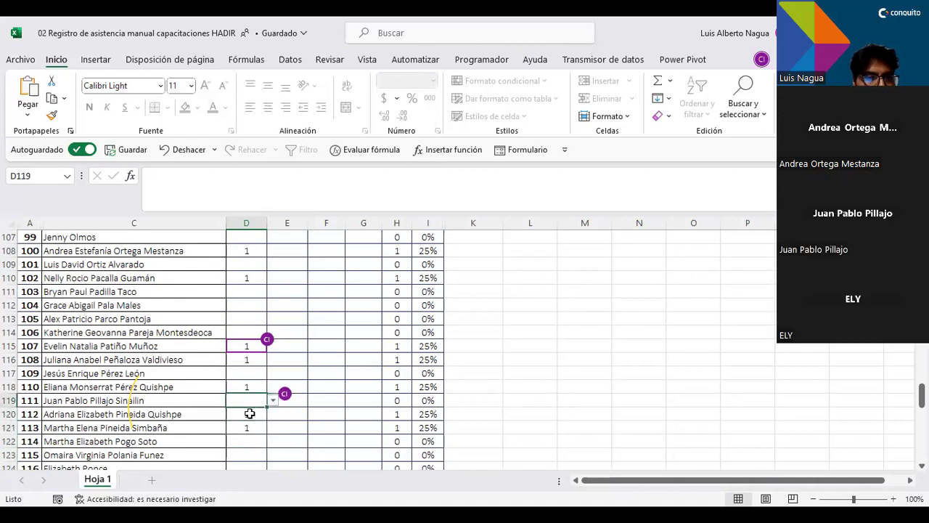
type("1")
key("Return")
- Enter 1 in D123 and D124 to mark those participants present
key("Down")
key("Down")
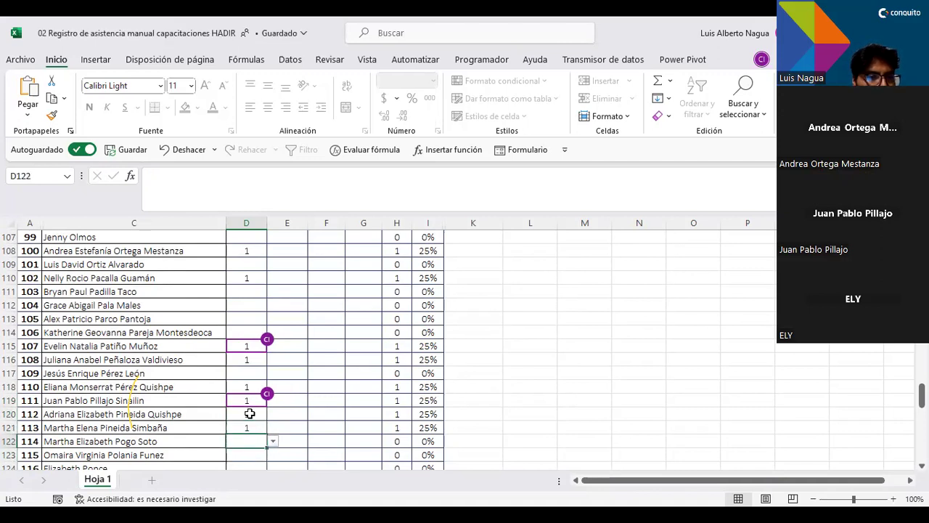
key("Down")
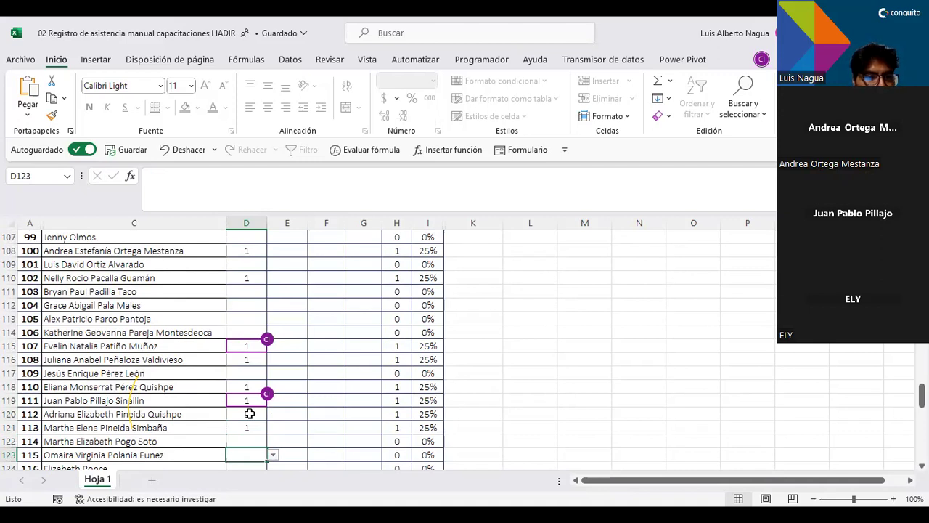
type("1")
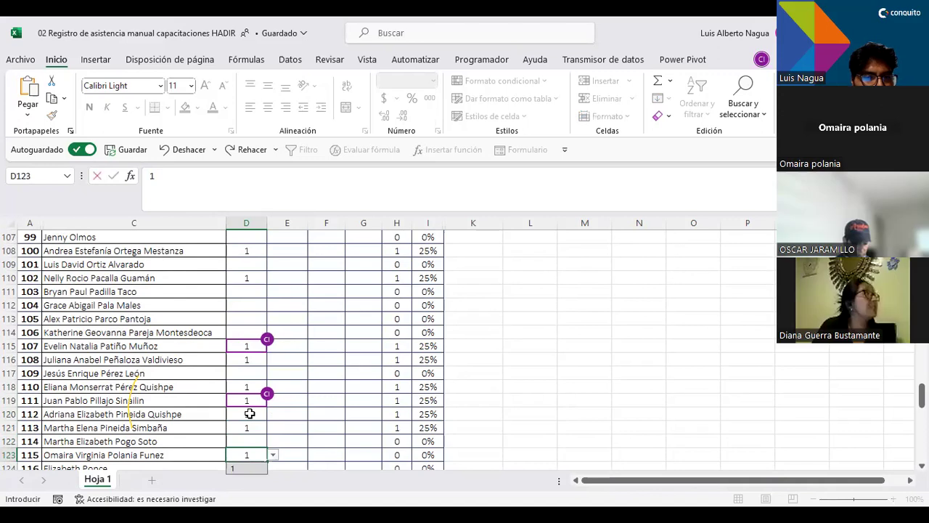
key("Return")
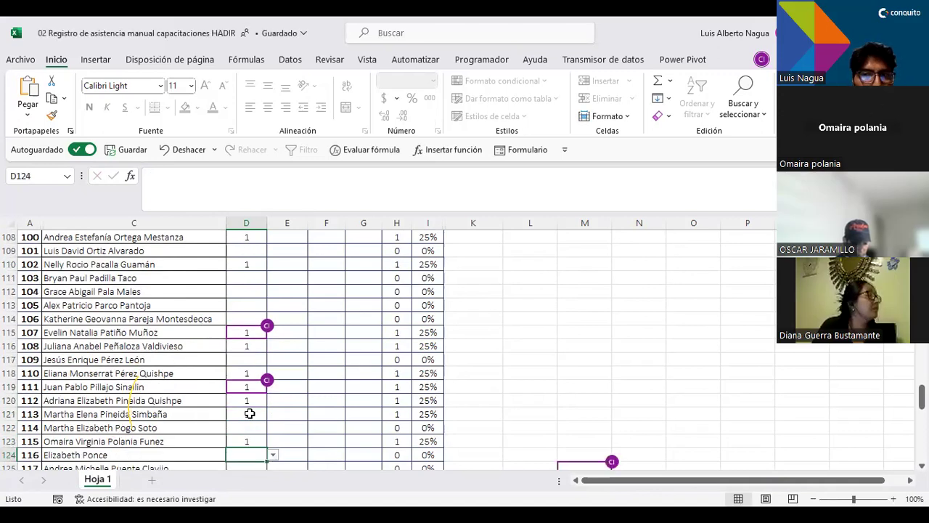
key("Down")
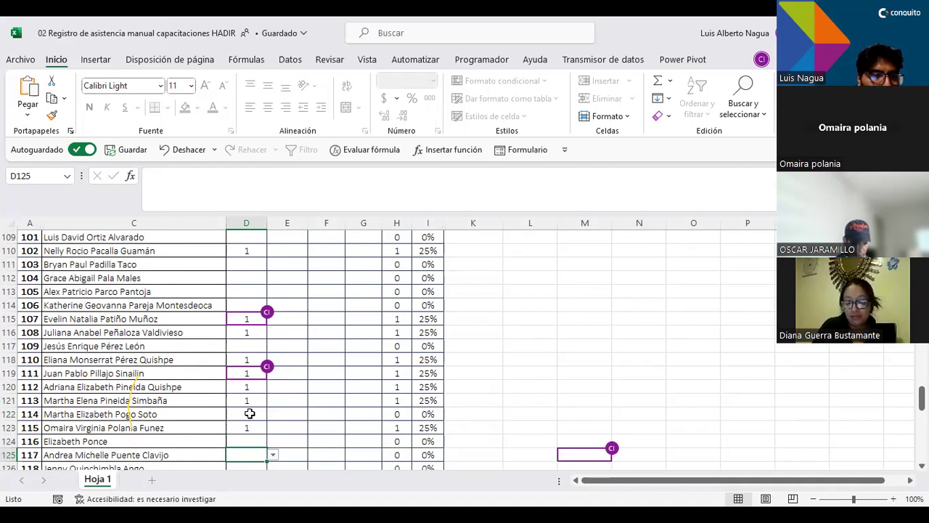
key("Down")
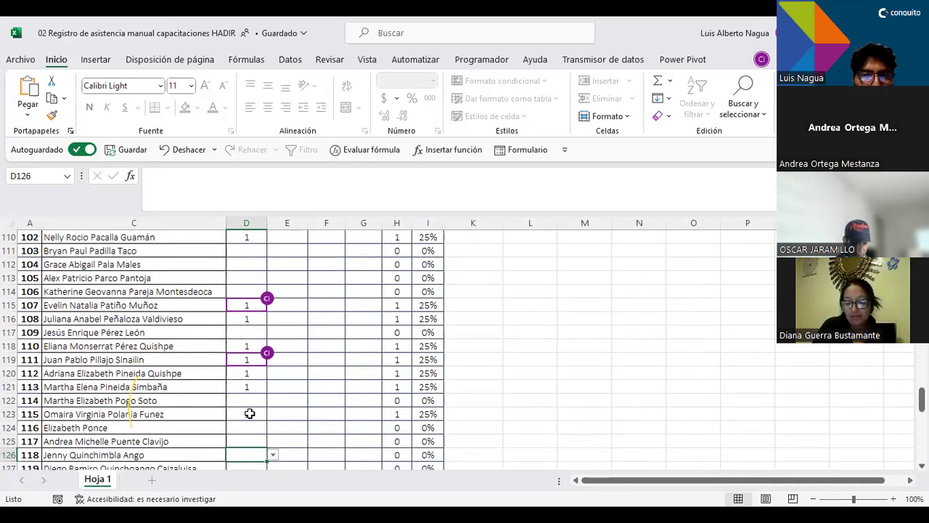
key("Up")
key("Up")
type("1")
key("Return")
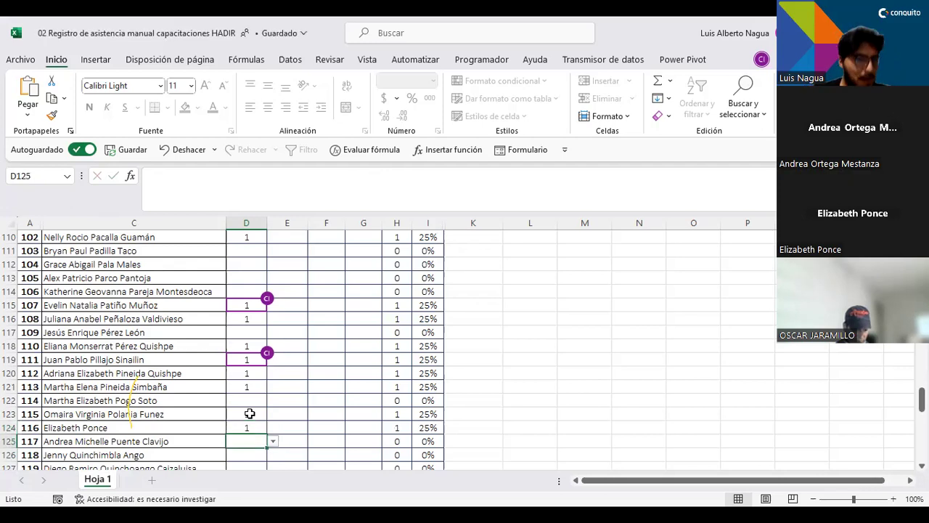
- Skip row 125 and enter 1 in D127 and D133, passing absent row 134
key("Return")
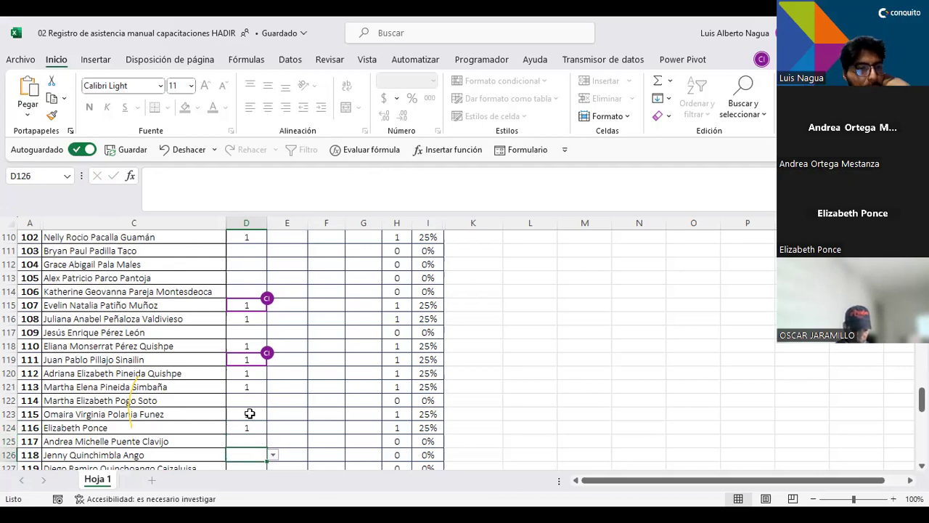
key("Return")
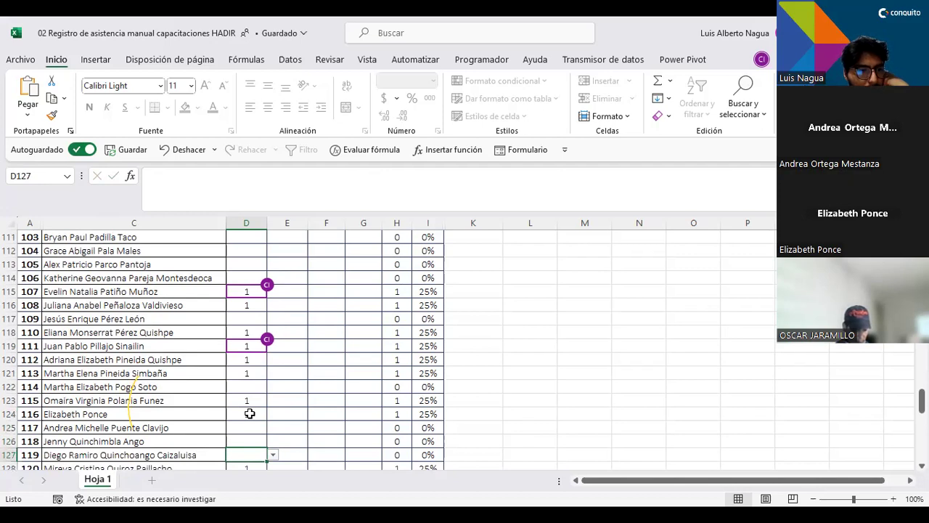
scroll(249, 413, "down", 1)
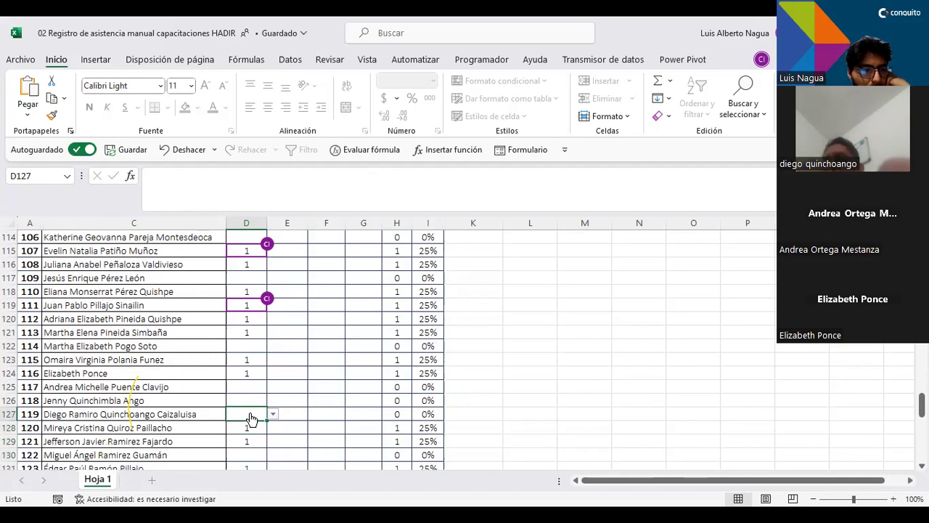
type("1")
key("Return")
key("Return")
key("Return")
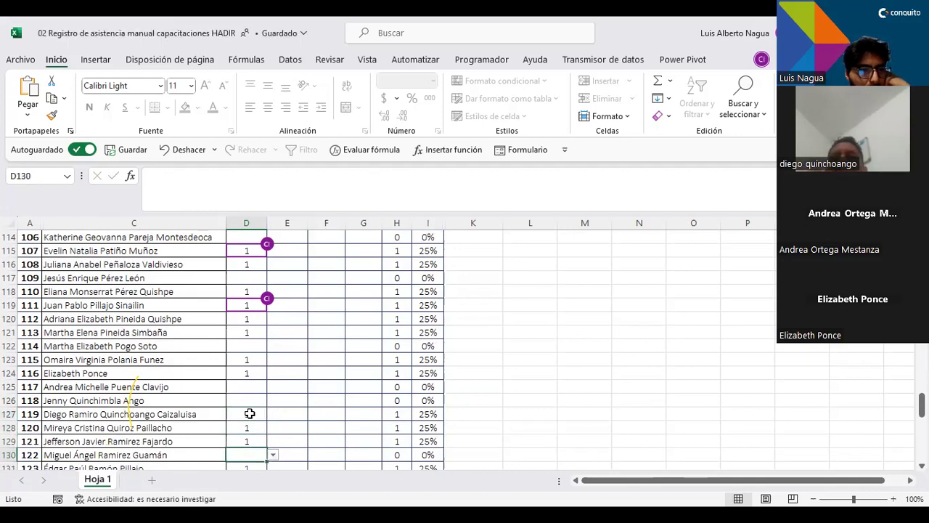
key("Return")
key("Return")
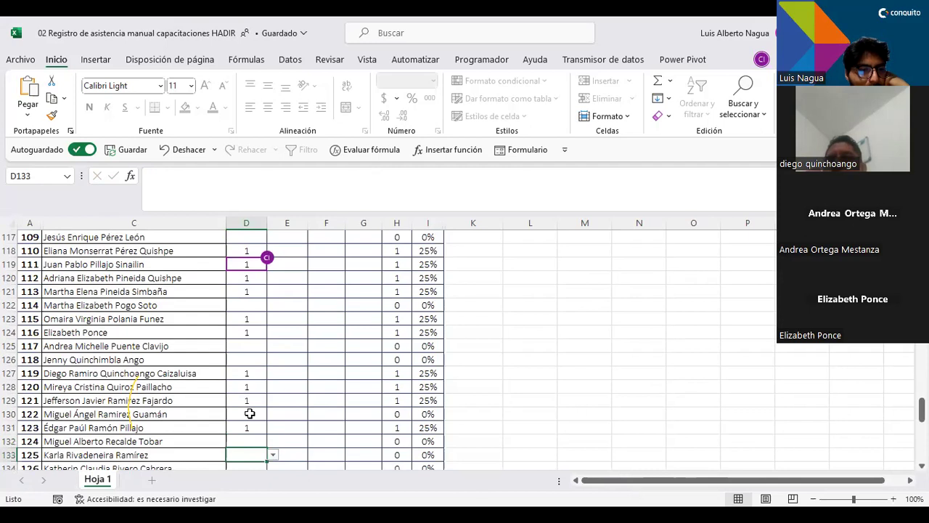
scroll(249, 413, "down", 1)
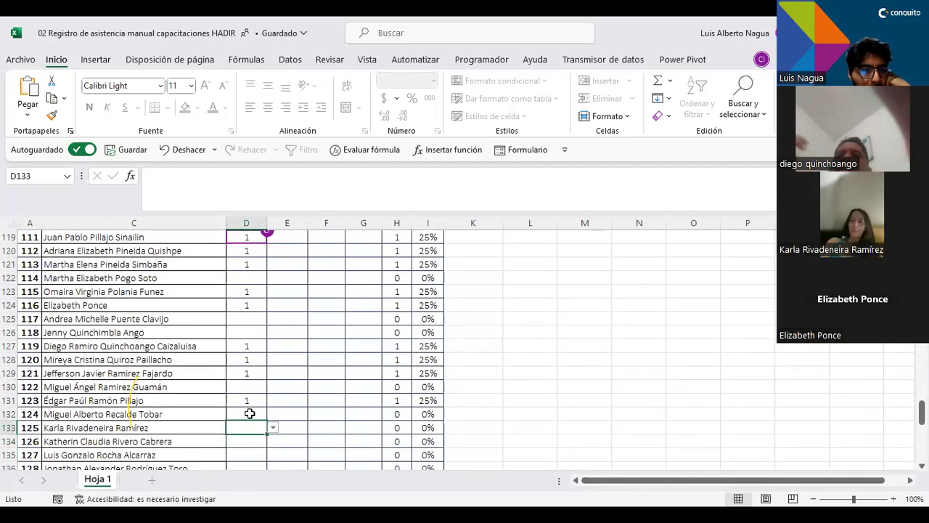
type("1")
key("Return")
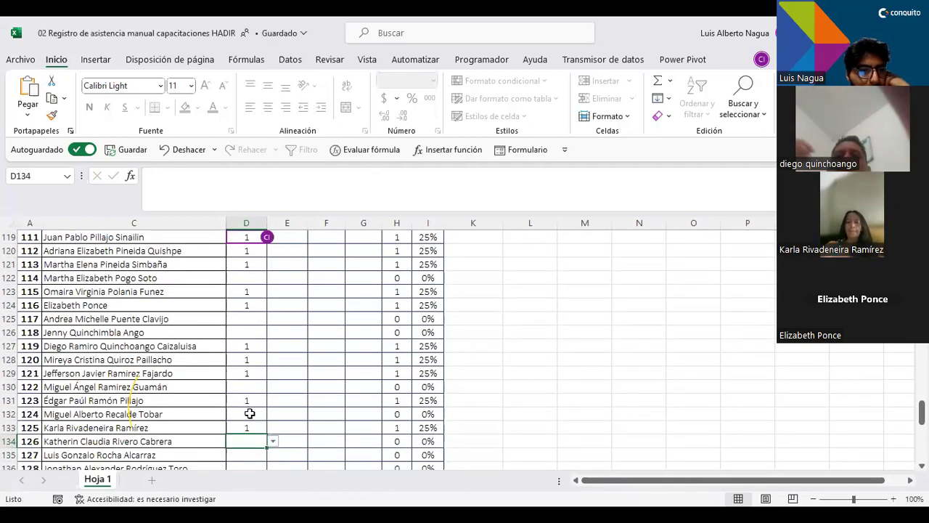
key("Return")
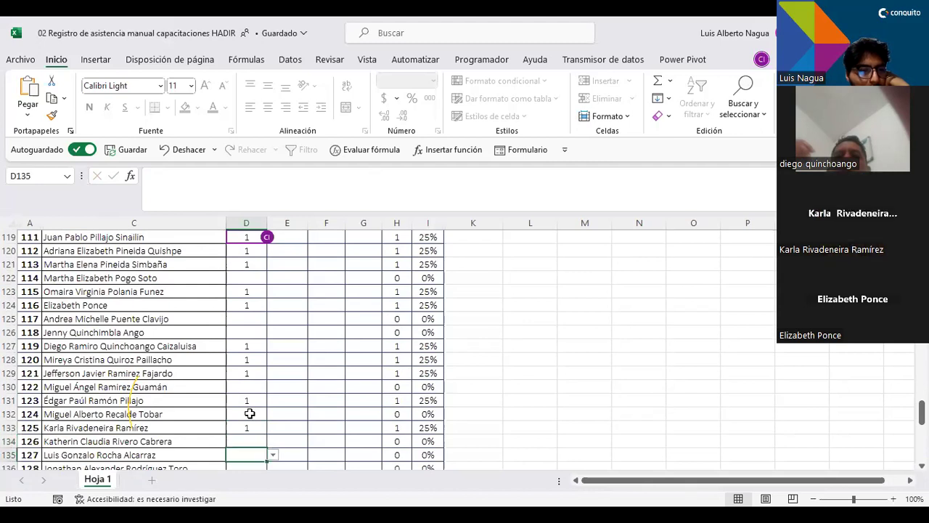
scroll(250, 413, "down", 1)
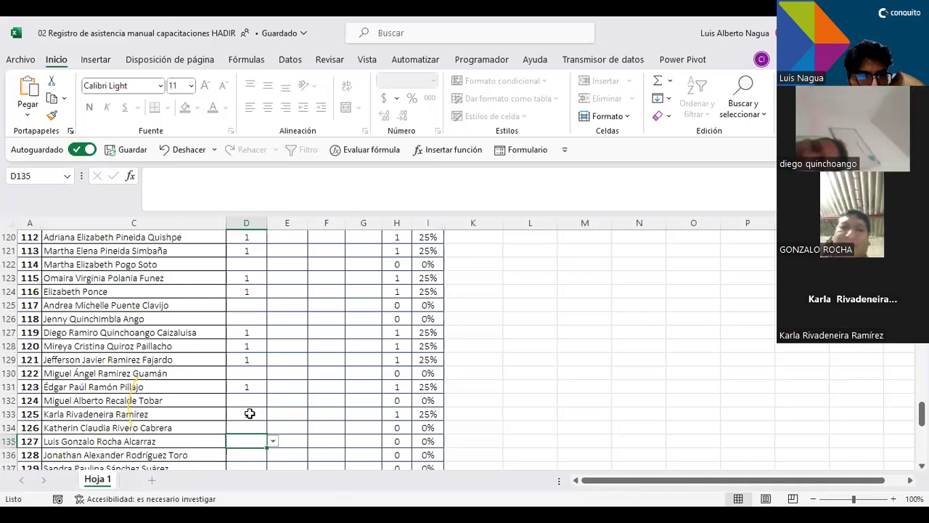
- Enter 1 in D135, then skip the absent participants down through row 147
type("1")
key("Return")
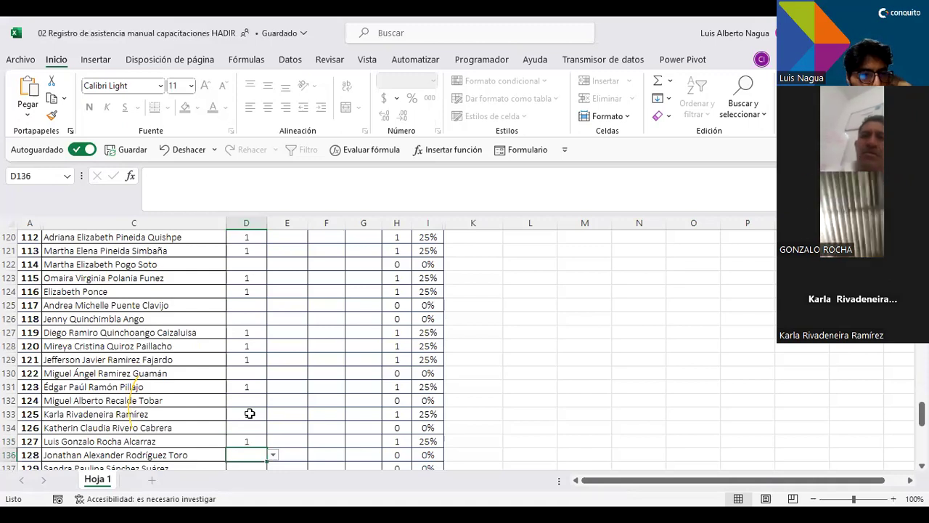
key("Return")
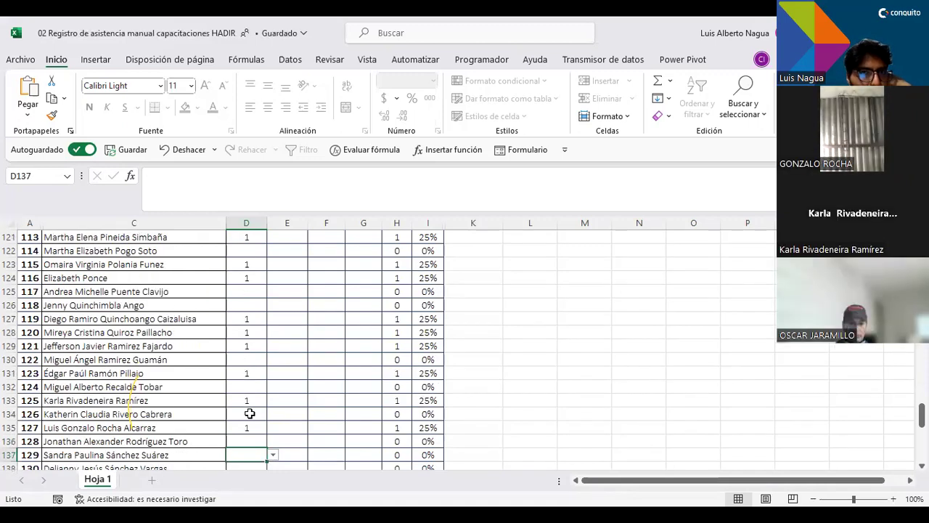
key("Return")
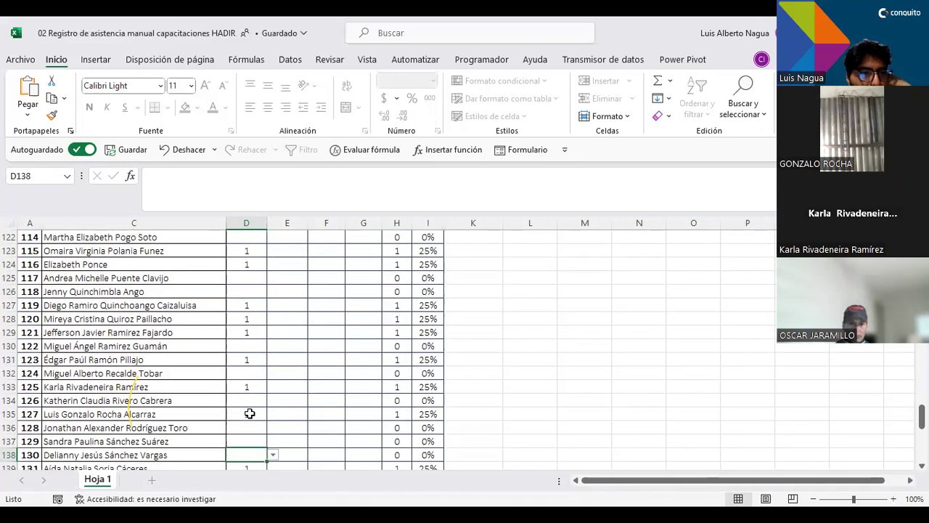
key("Return")
key("Return")
key("Return")
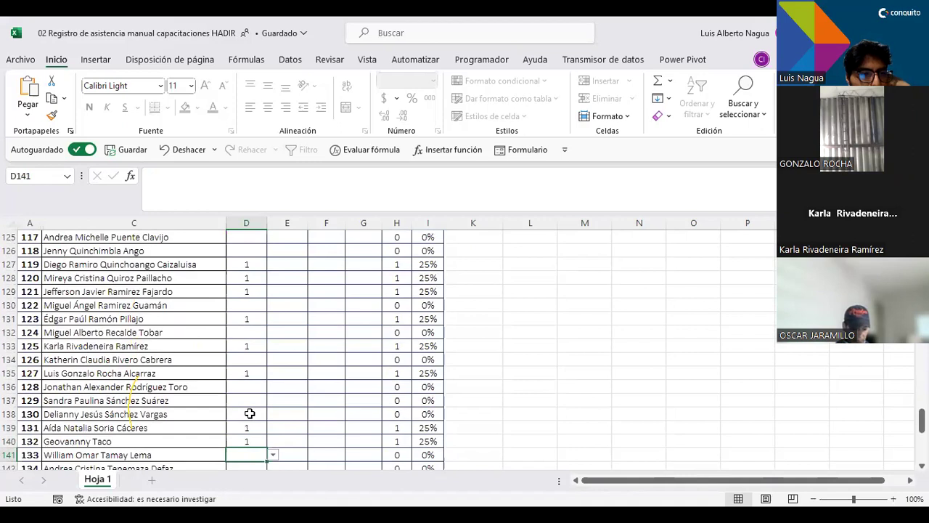
key("Return")
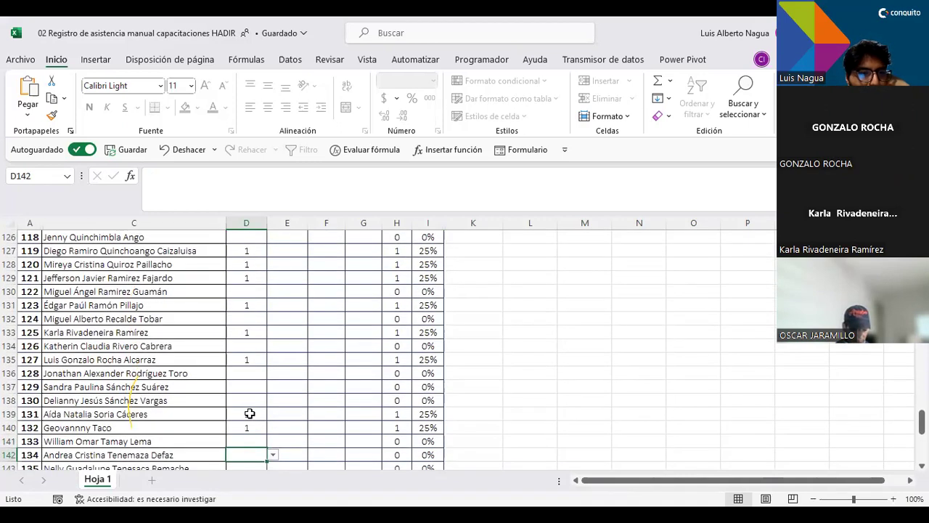
key("Return")
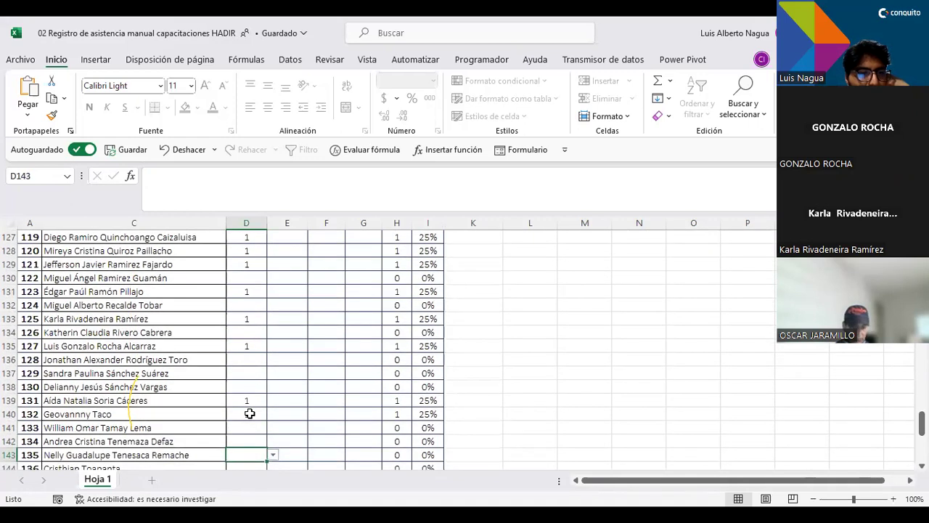
key("Return")
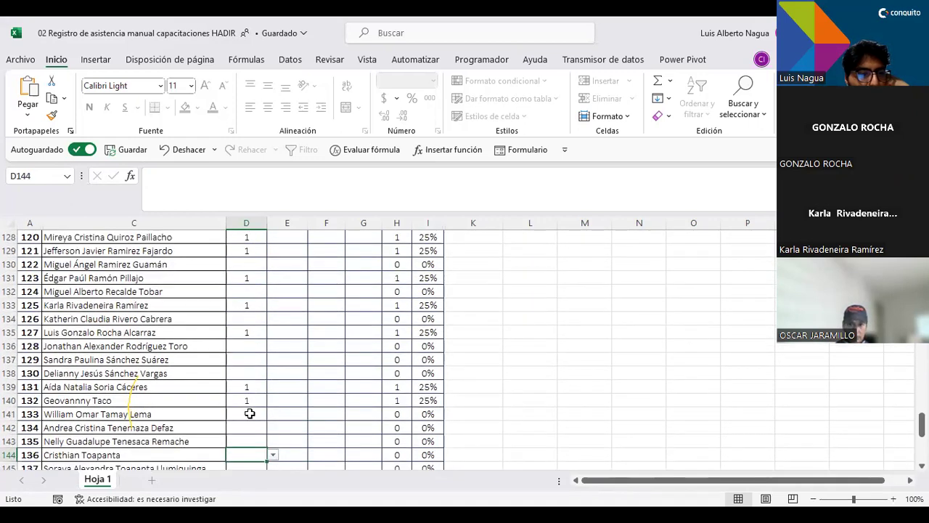
key("Return")
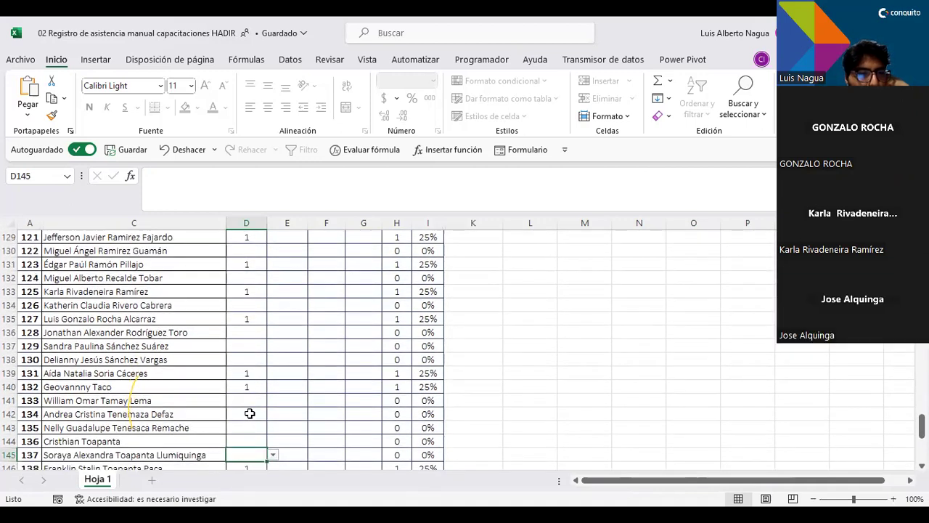
key("Return")
key("Return")
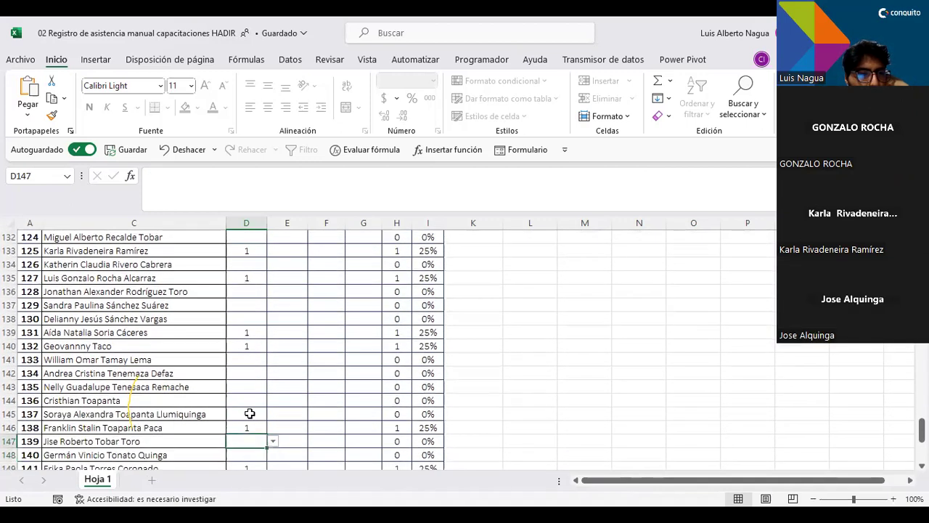
key("Return")
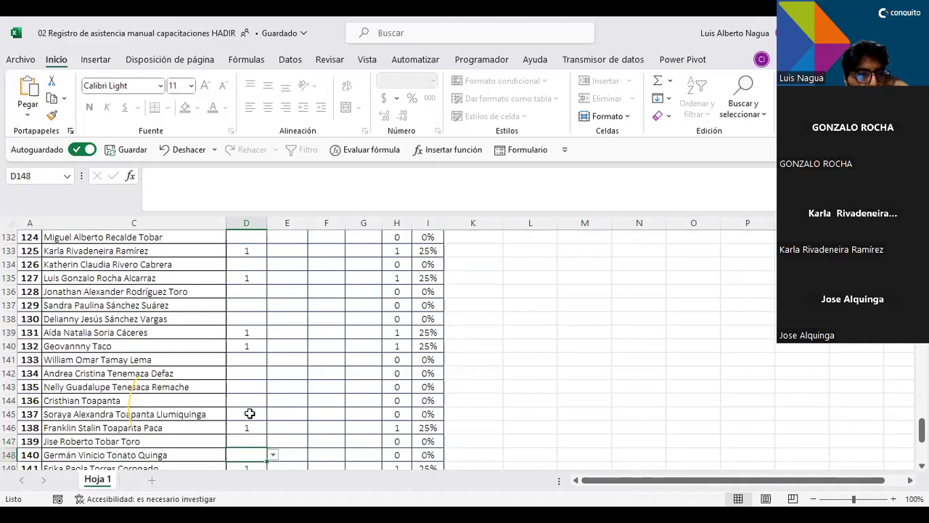
key("Return")
key("Return")
key("Return")
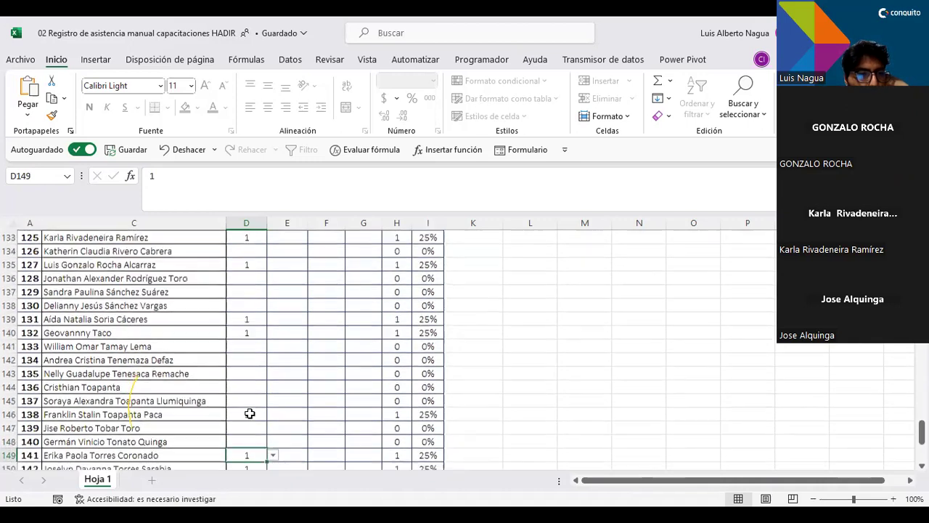
- Enter 1 in D148, then step down column D past the last participant row 161
key("Up")
key("Up")
key("Up")
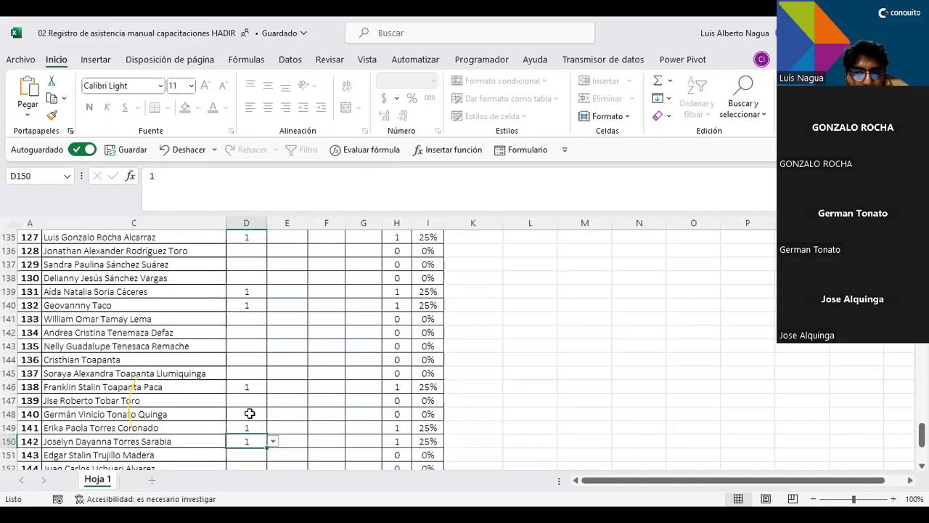
type("1")
key("Return")
key("Return")
key("Return")
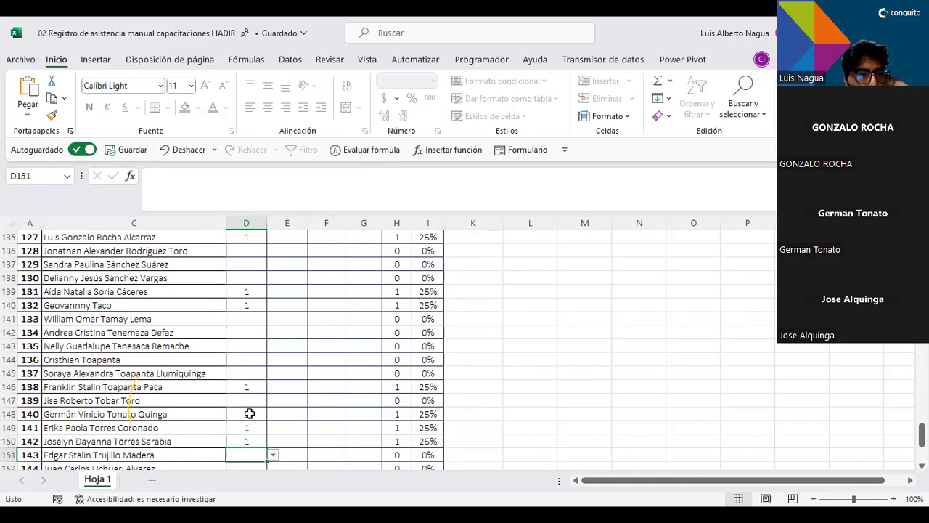
key("Return")
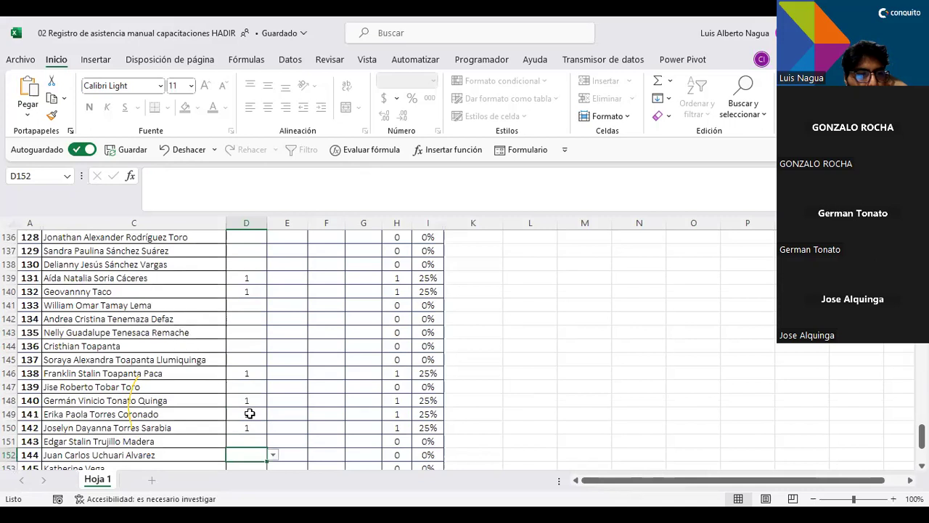
key("Return")
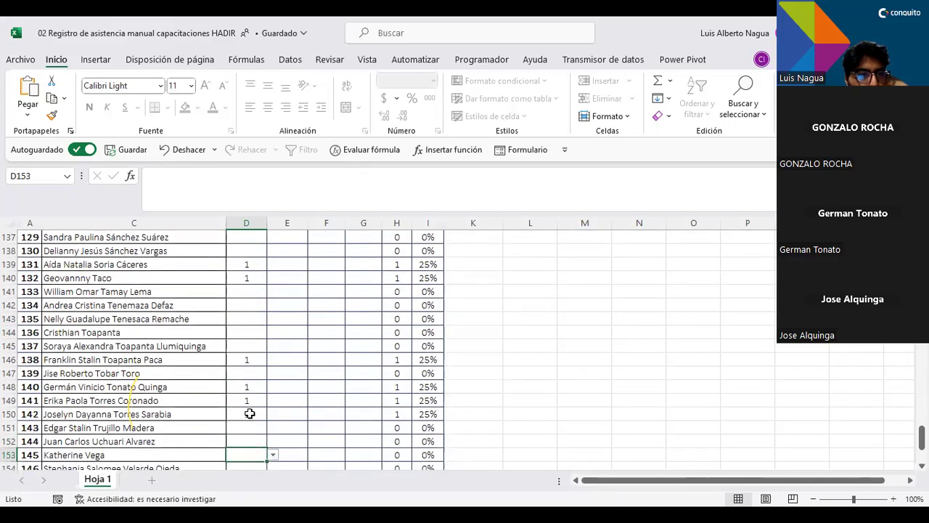
key("Return")
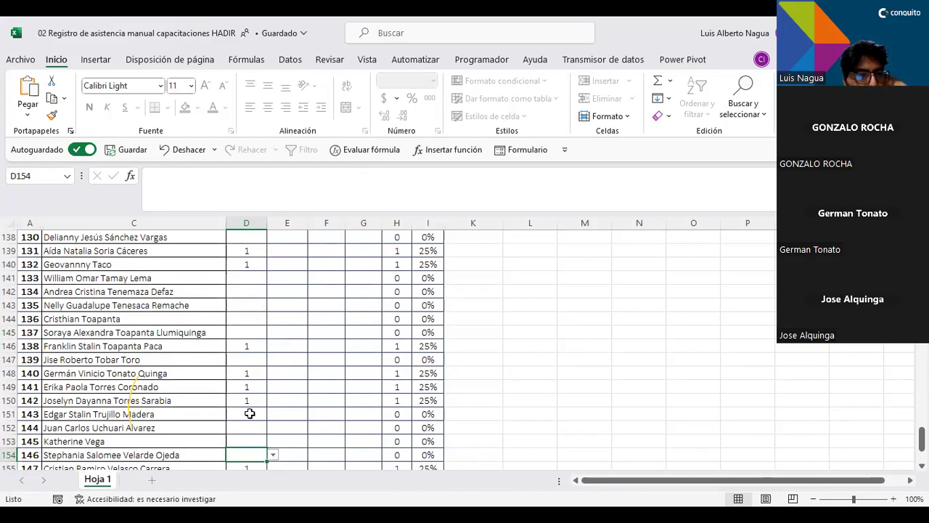
key("Return")
key("Return")
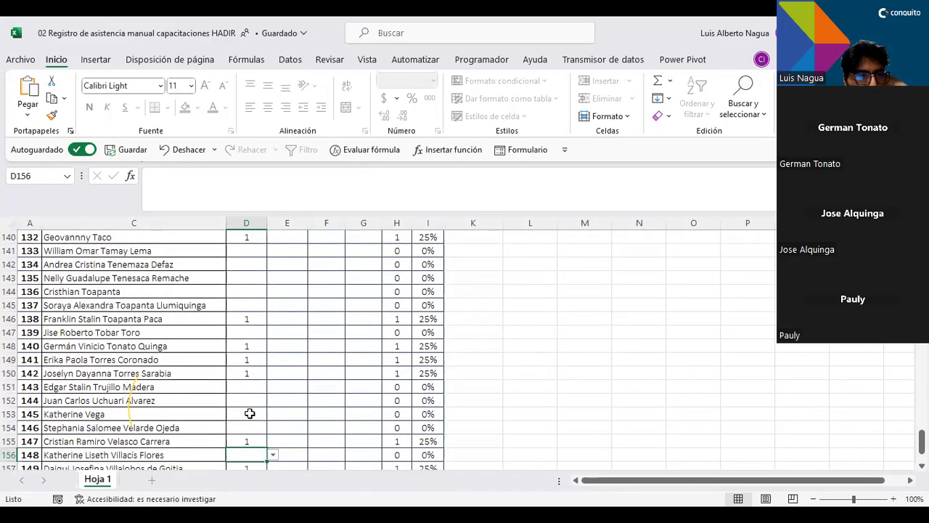
key("Return")
key("Return")
key("Return")
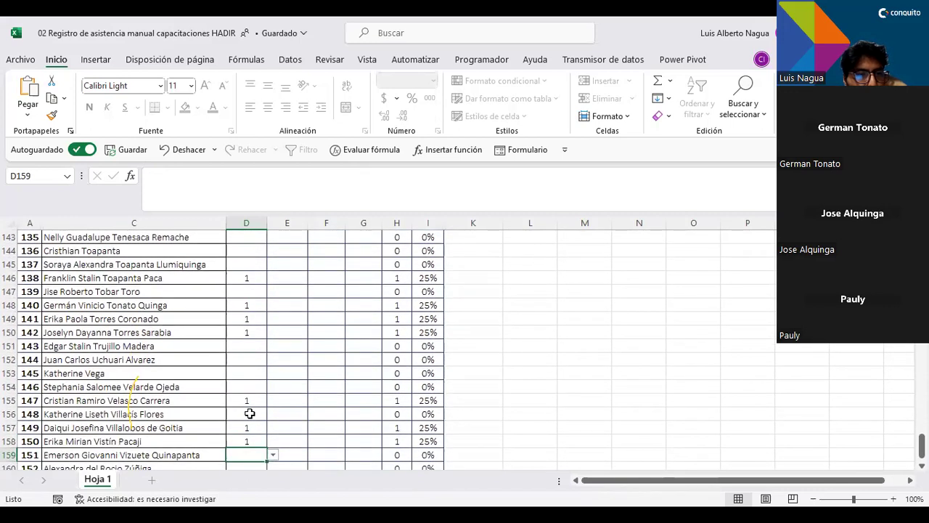
key("Return")
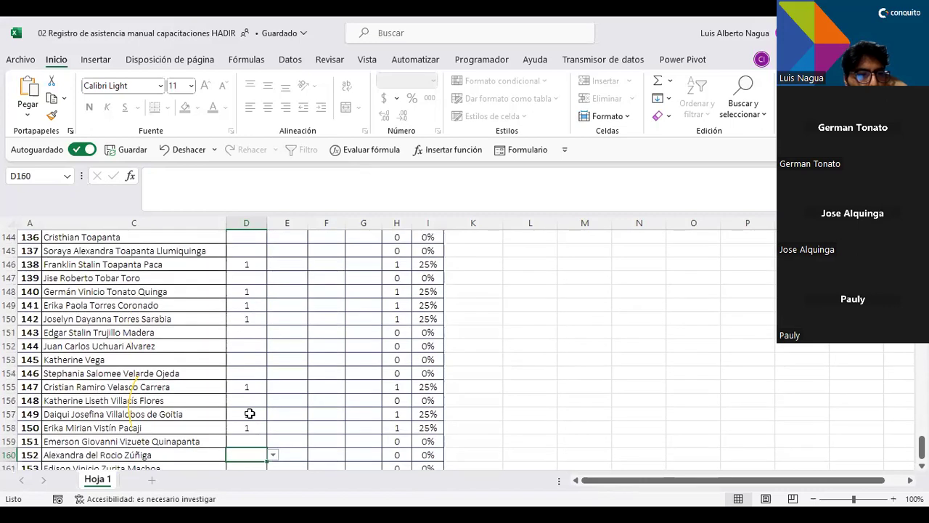
key("Return")
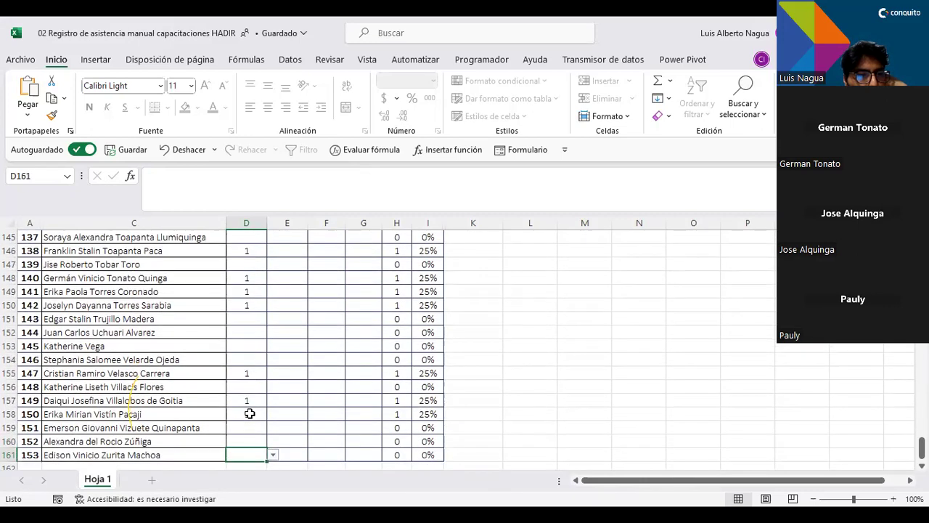
key("Return")
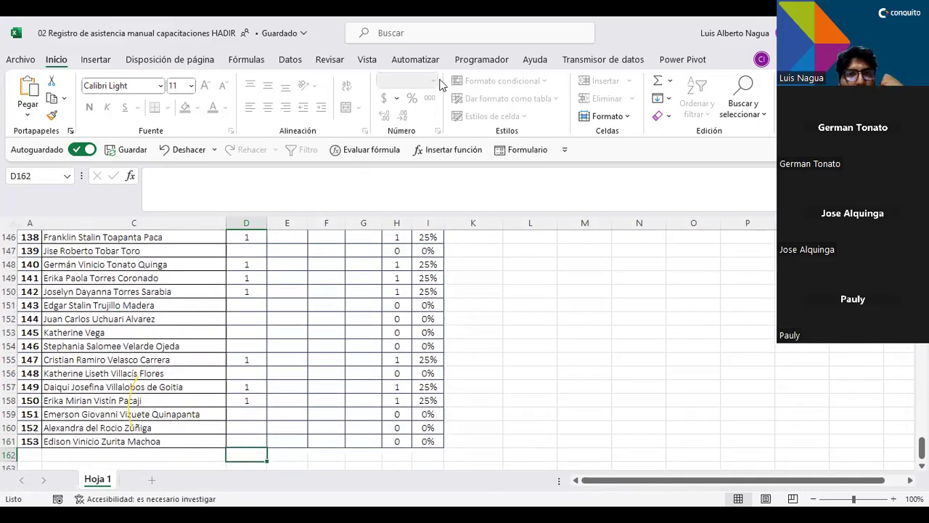
- Refocus the attendance sheet and open Buscar y reemplazar with Ctrl+B
key("alt+Tab")
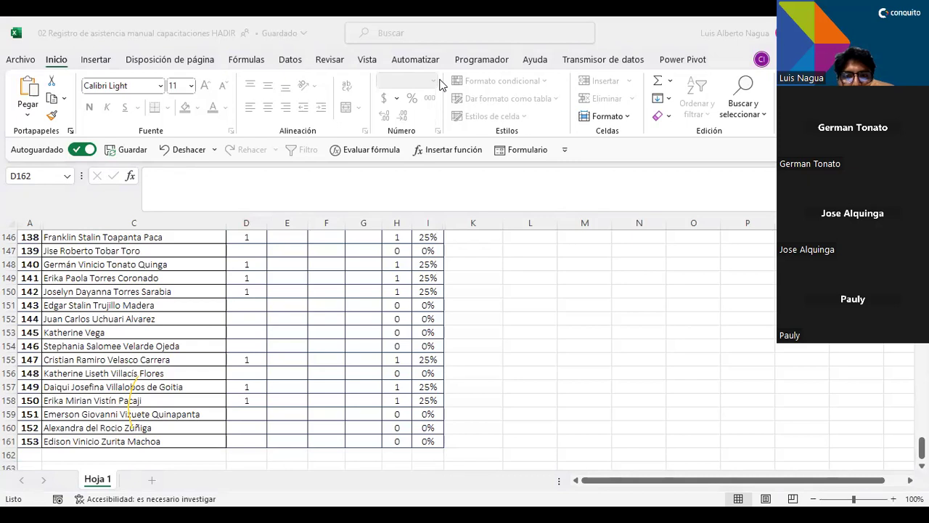
left_click(467, 358)
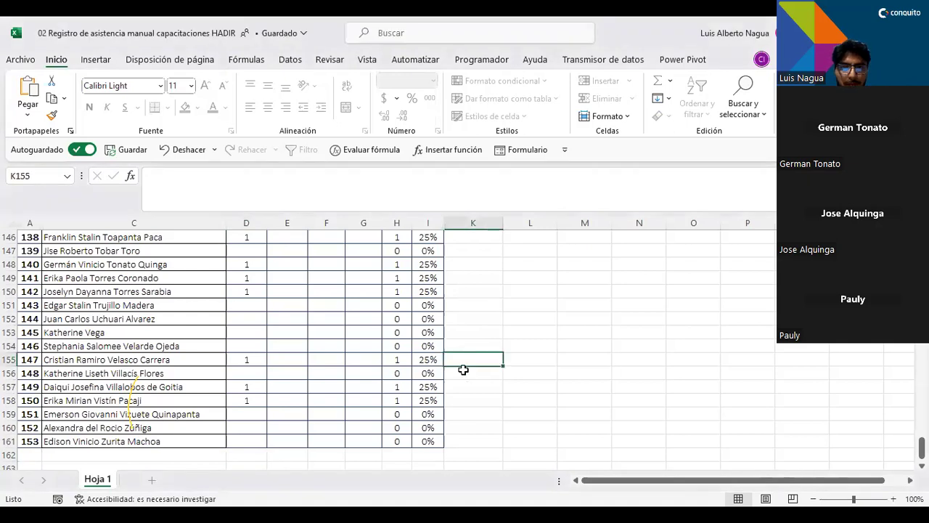
key("ctrl+b")
- Search the register for three participants' surnames, stepping through each one's matches
type("Lema")
key("Return")
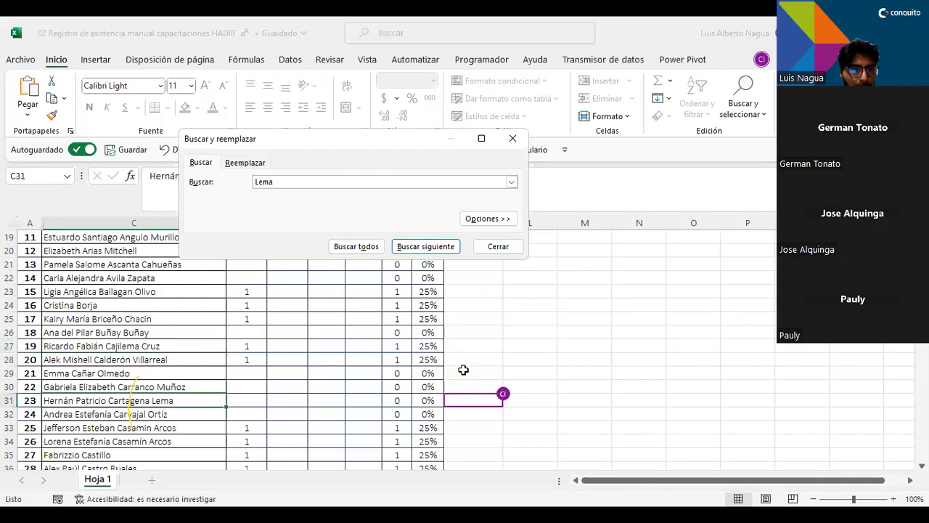
key("Return")
key("BackSpace")
key("BackSpace")
key("BackSpace")
key("BackSpace")
type("Cruz")
key("Return")
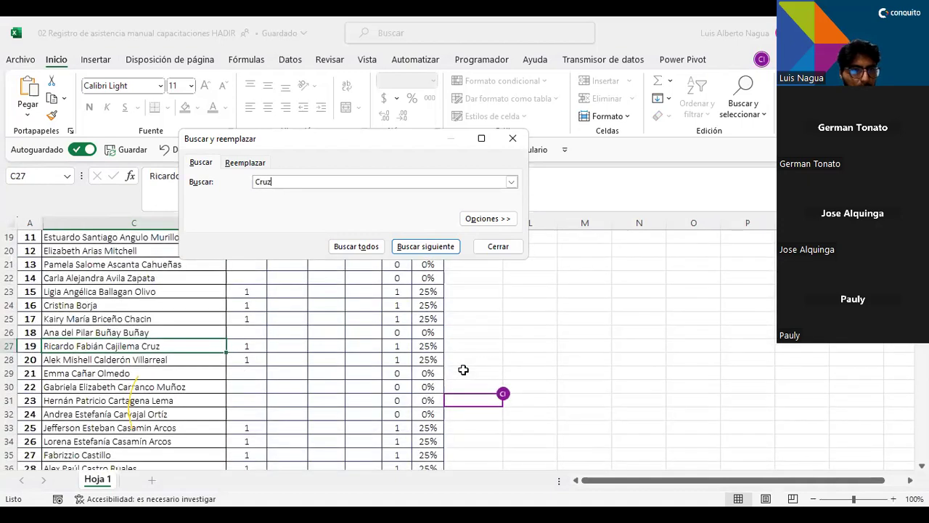
key("Return")
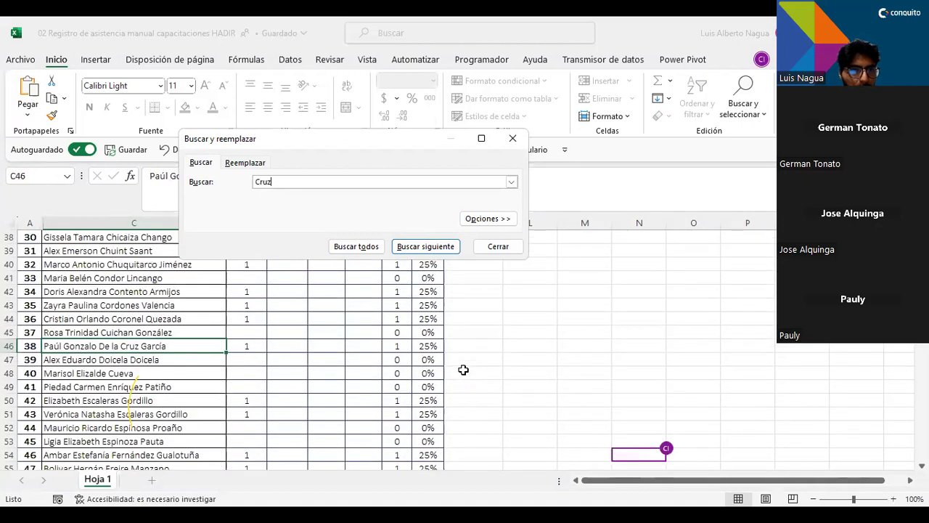
key("BackSpace")
key("BackSpace")
key("BackSpace")
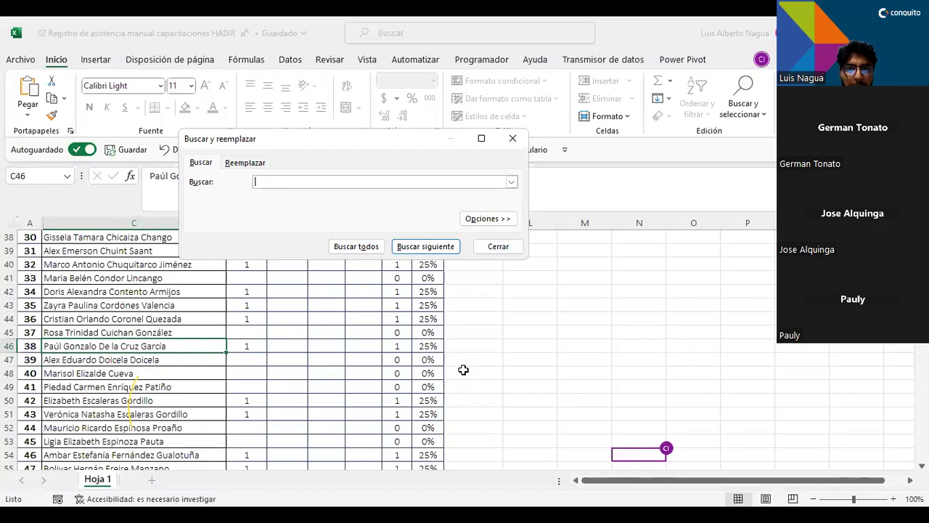
type("llerena")
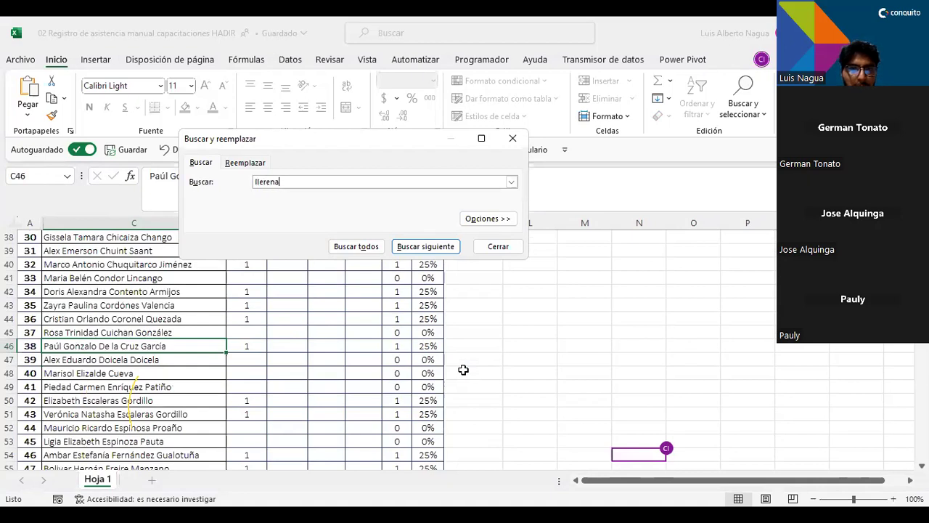
key("Return")
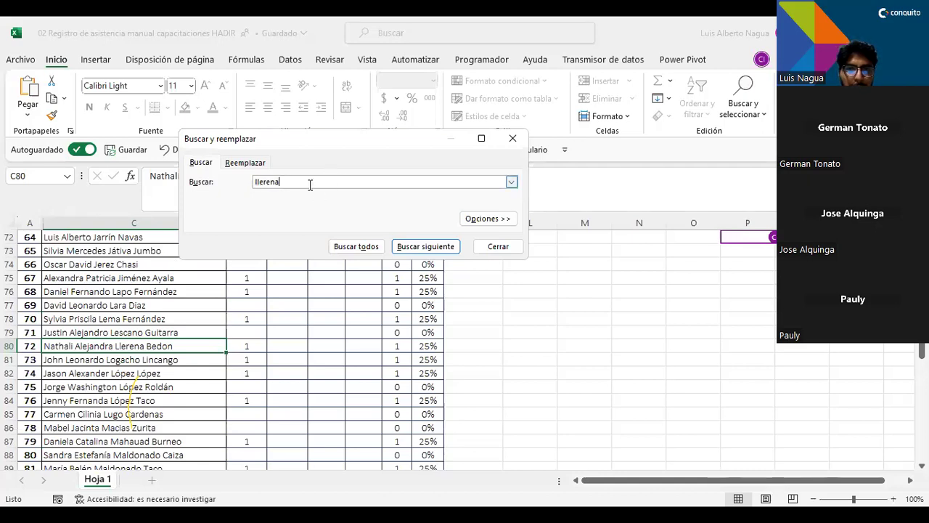
- Search for a participant's first name, dismiss the not-found message, then search another surname
type("le")
key("BackSpace")
key("BackSpace")
key("BackSpace")
key("BackSpace")
key("BackSpace")
key("BackSpace")
key("BackSpace")
key("BackSpace")
key("BackSpace")
type("Edwin")
key("Return")
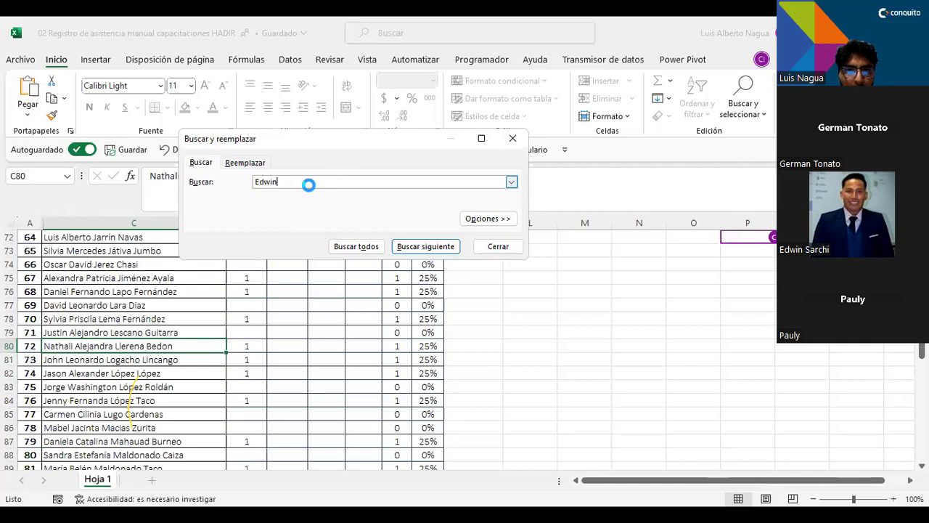
key("Return")
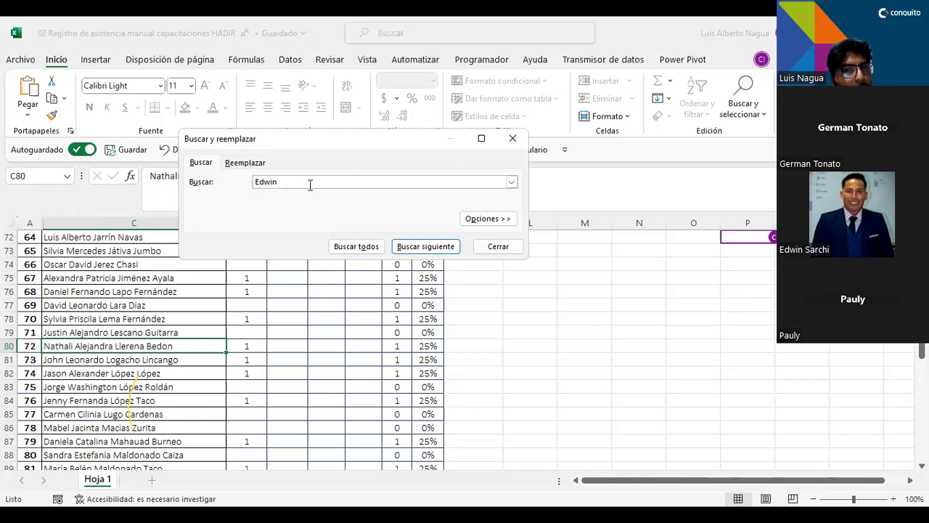
key("BackSpace")
key("BackSpace")
key("BackSpace")
key("BackSpace")
key("BackSpace")
type("Sarchi")
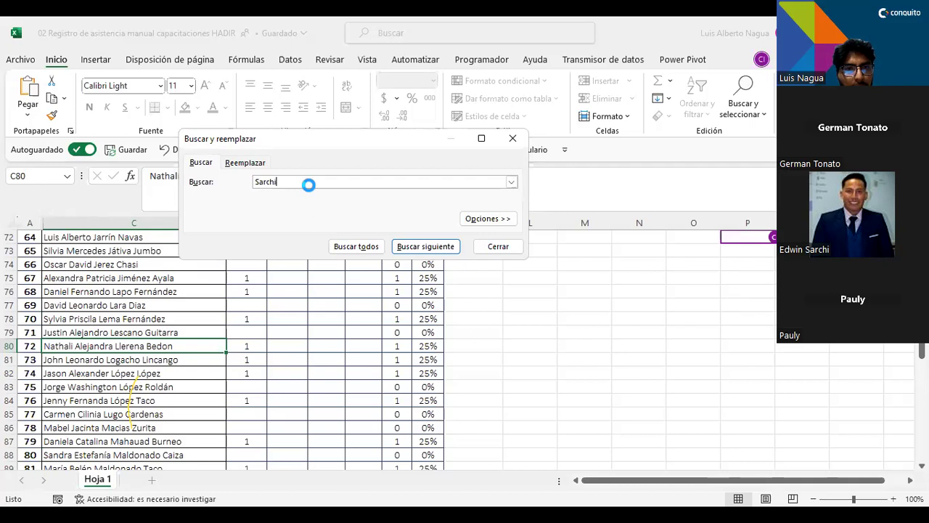
key("Return")
key("Return")
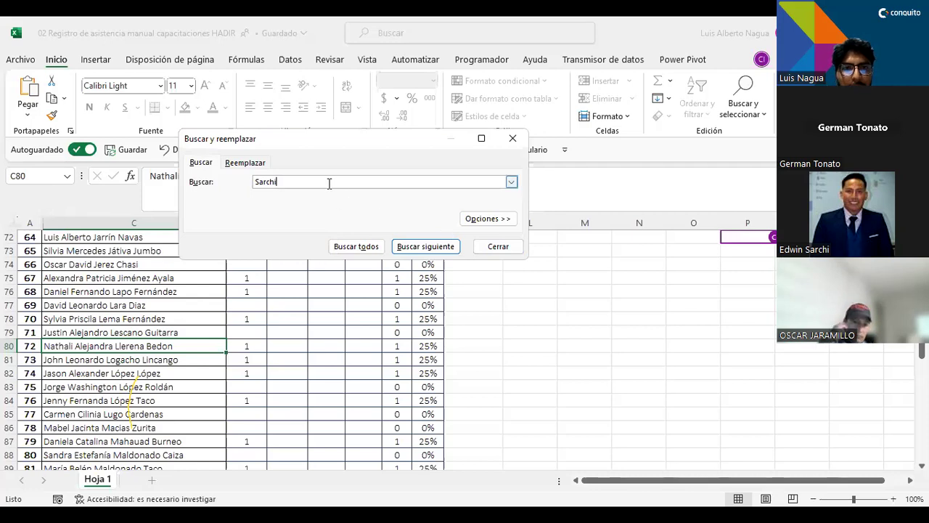
- Search two more surnames and a first name, ending on the participant in row 137
type("Alquinga")
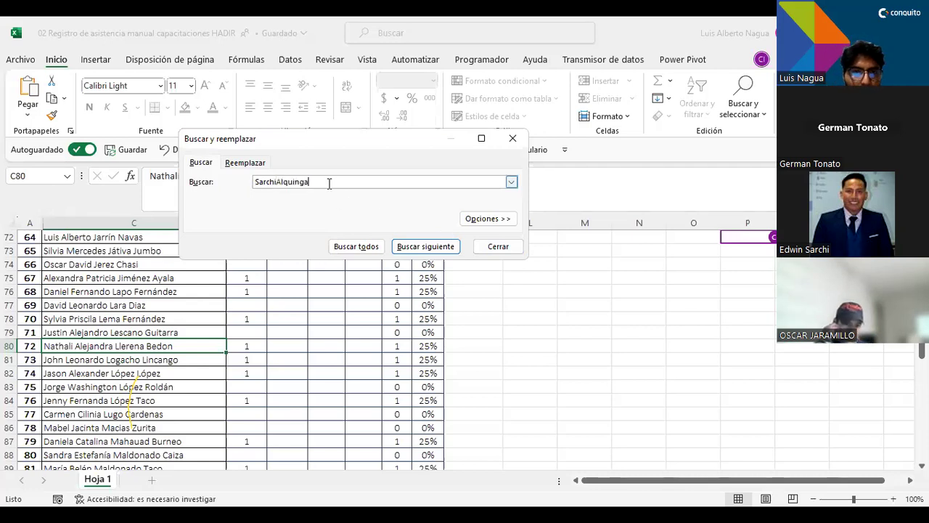
key("BackSpace")
key("BackSpace")
key("BackSpace")
key("BackSpace")
key("BackSpace")
key("BackSpace")
key("BackSpace")
key("BackSpace")
key("BackSpace")
key("BackSpace")
key("BackSpace")
type("Alquinga")
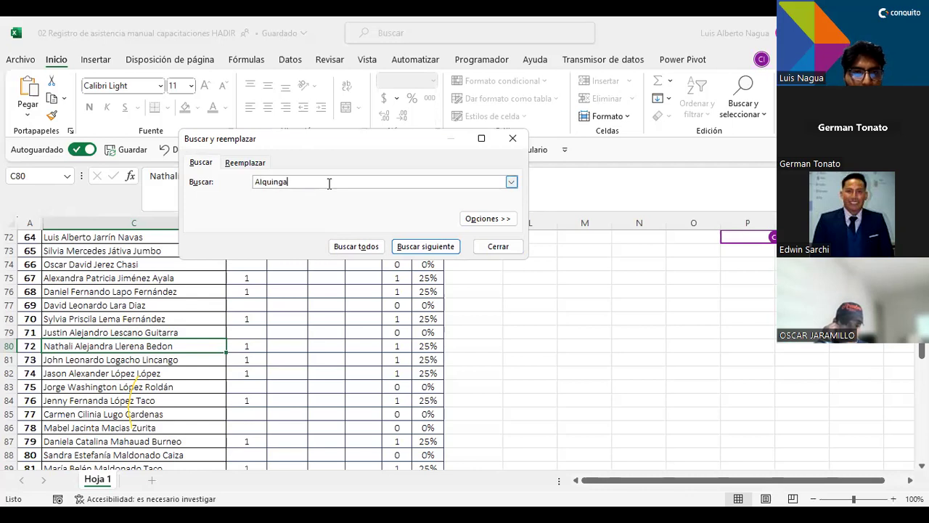
key("Return")
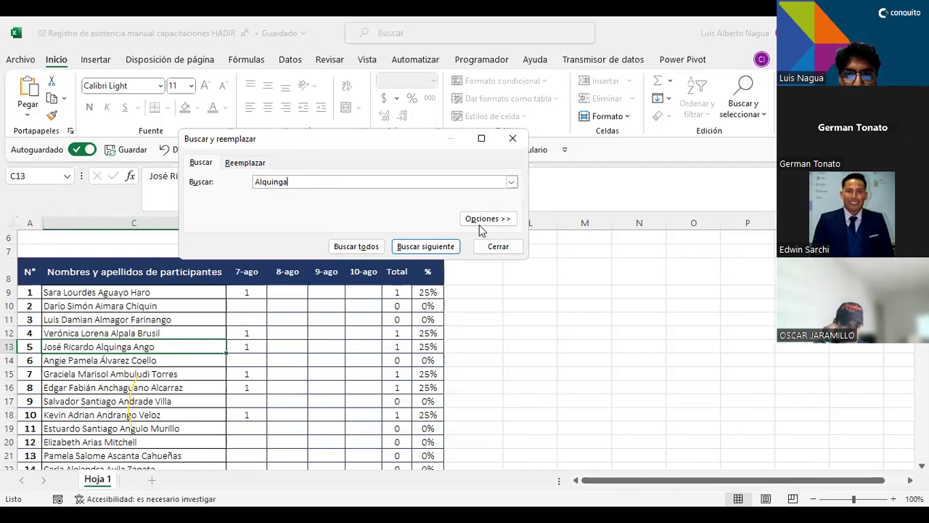
key("BackSpace")
key("BackSpace")
key("BackSpace")
key("BackSpace")
key("BackSpace")
key("BackSpace")
key("BackSpace")
key("BackSpace")
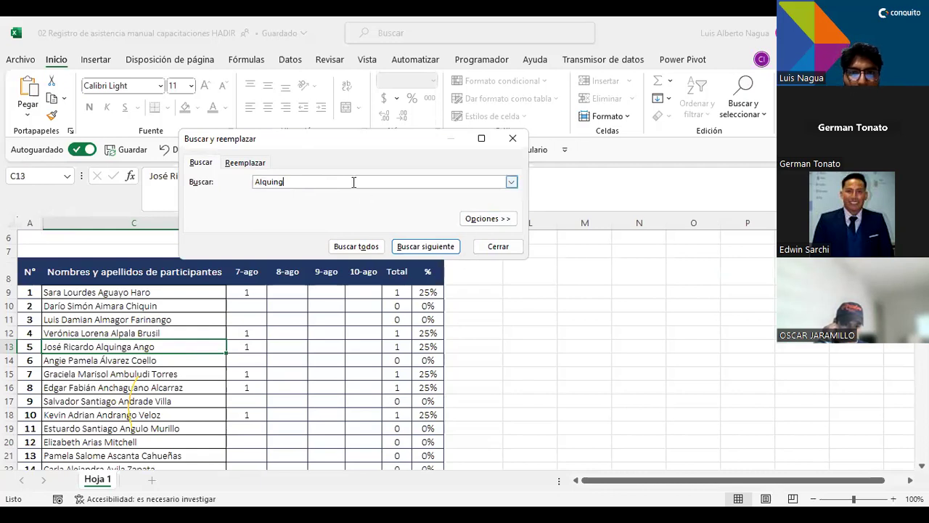
type("Caji")
key("Return")
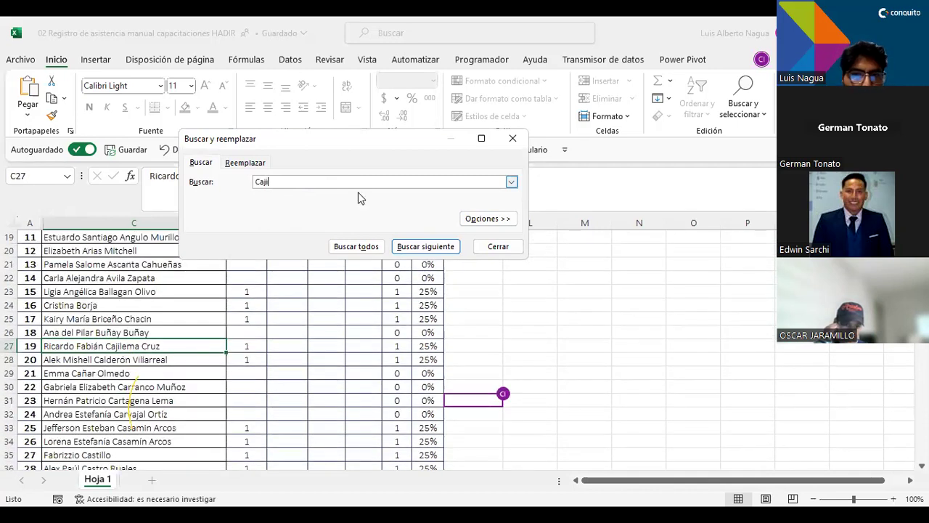
left_click(428, 249)
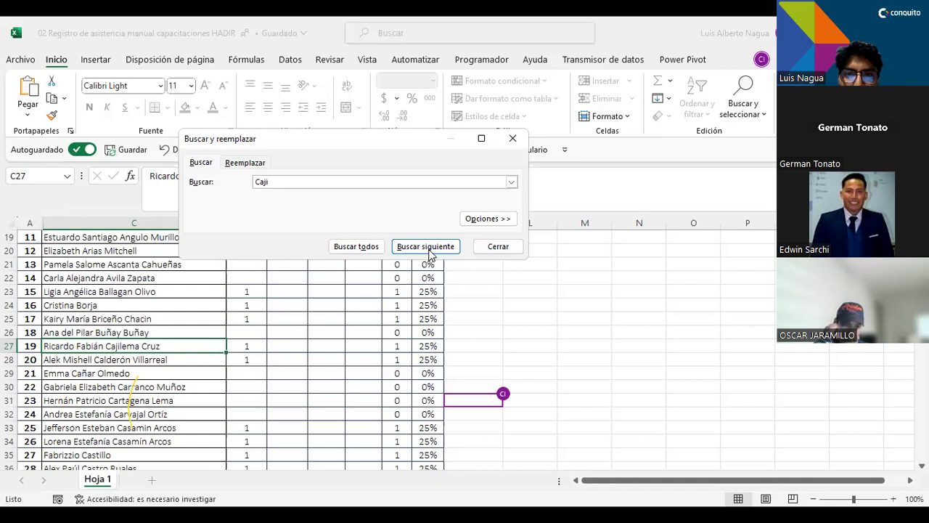
key("BackSpace")
key("BackSpace")
key("BackSpace")
type("Sandra")
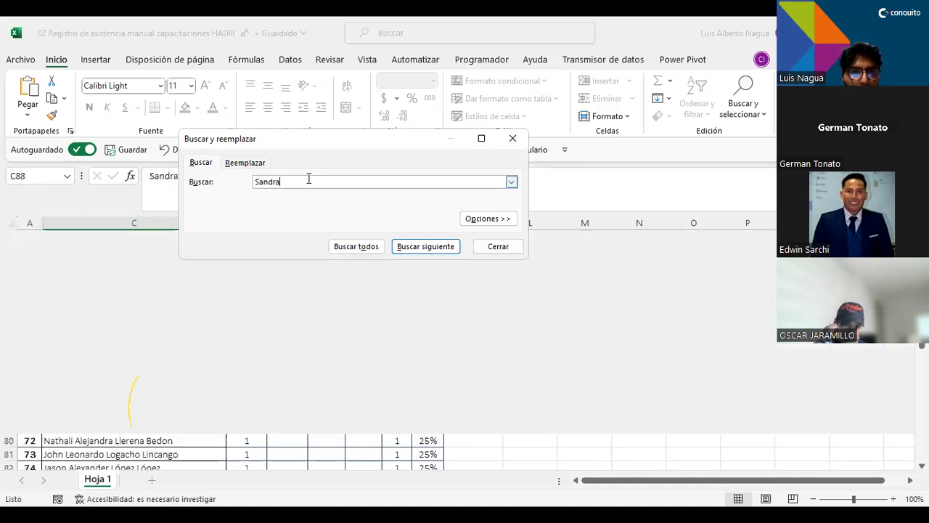
key("Return")
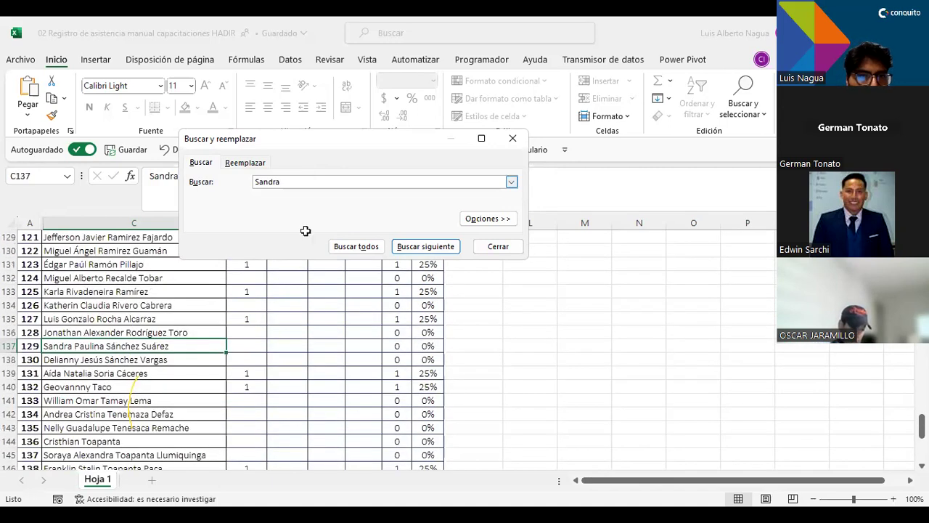
- Mark D137 present with 1 from its dropdown, then search another surname through all matches
left_click(259, 346)
left_click(273, 346)
left_click(251, 358)
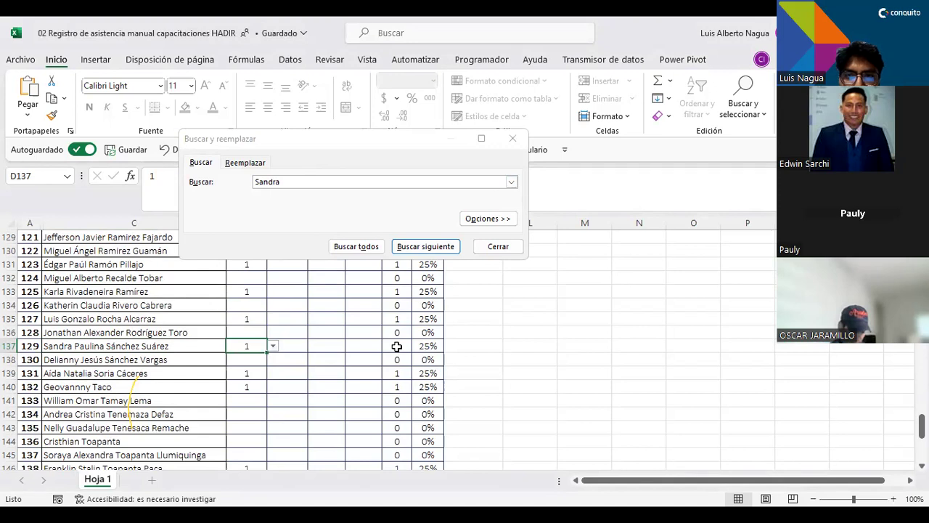
left_click(311, 183)
double_click(311, 182)
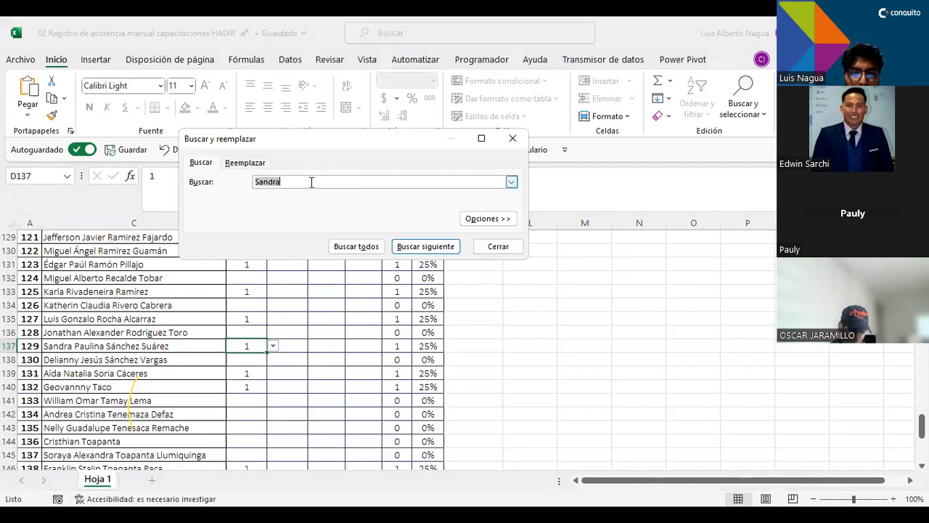
type("Jaramillo")
key("Return")
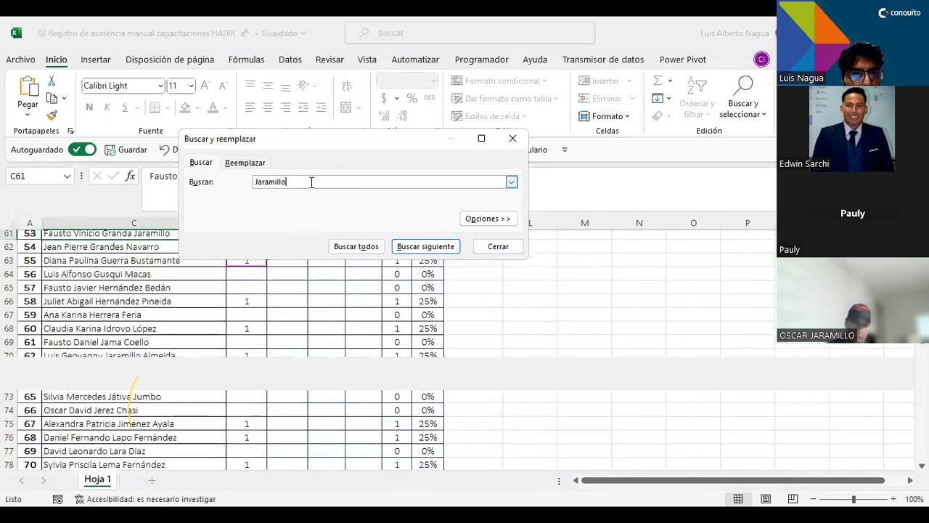
key("Return")
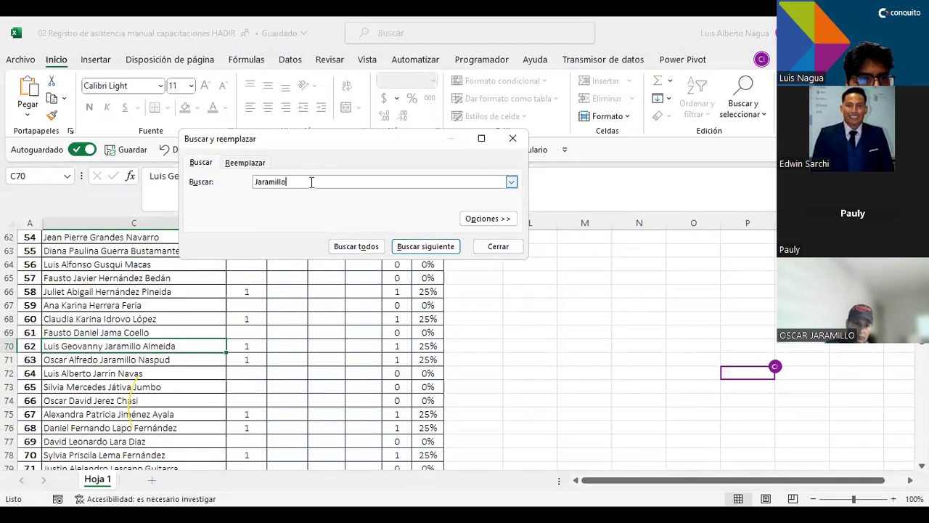
key("Return")
key("Return")
key("Return")
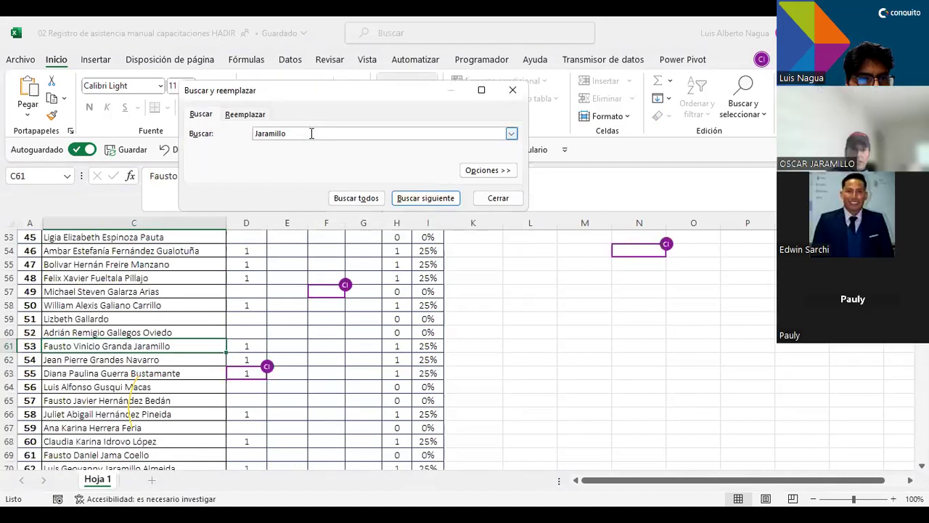
key("Return")
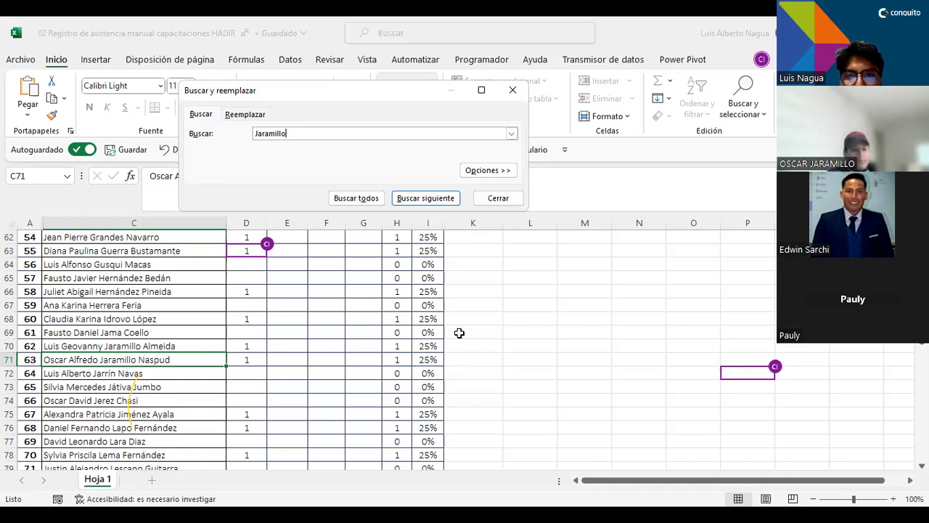
- Search two more participants' surnames, ending on the participant in row 52
double_click(346, 132)
left_click(347, 133)
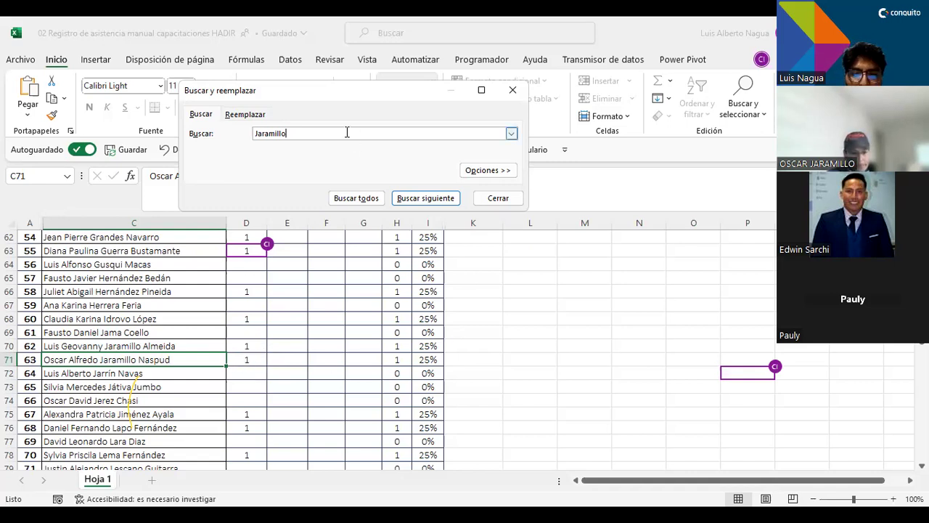
key("BackSpace")
key("BackSpace")
key("BackSpace")
key("BackSpace")
type("ponce")
key("Return")
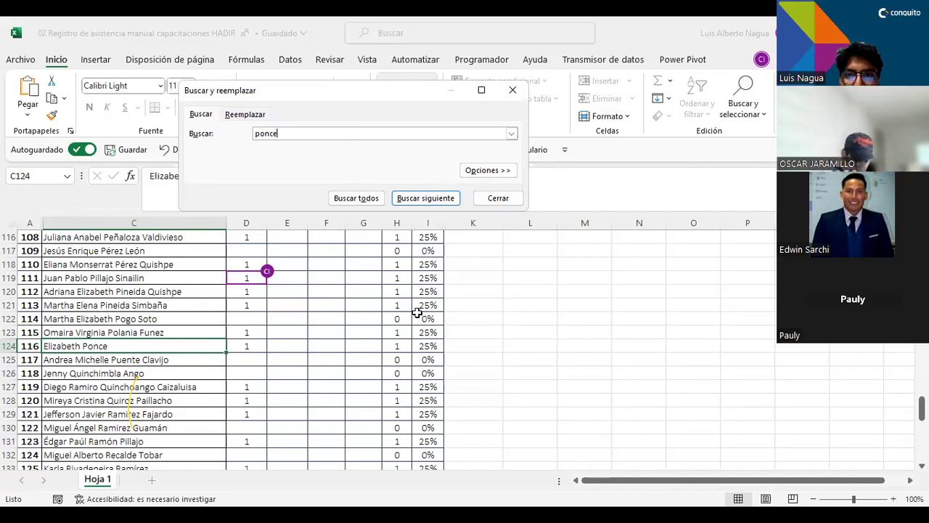
double_click(305, 133)
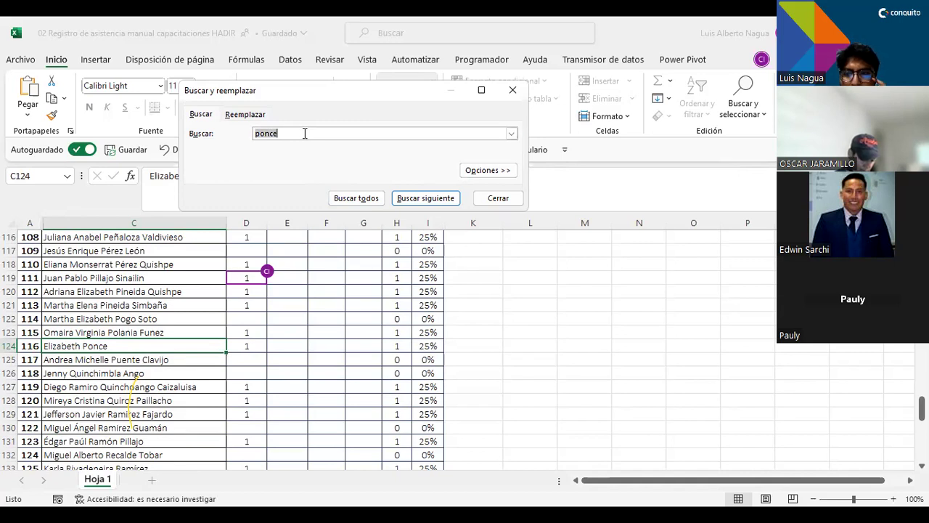
key("Return")
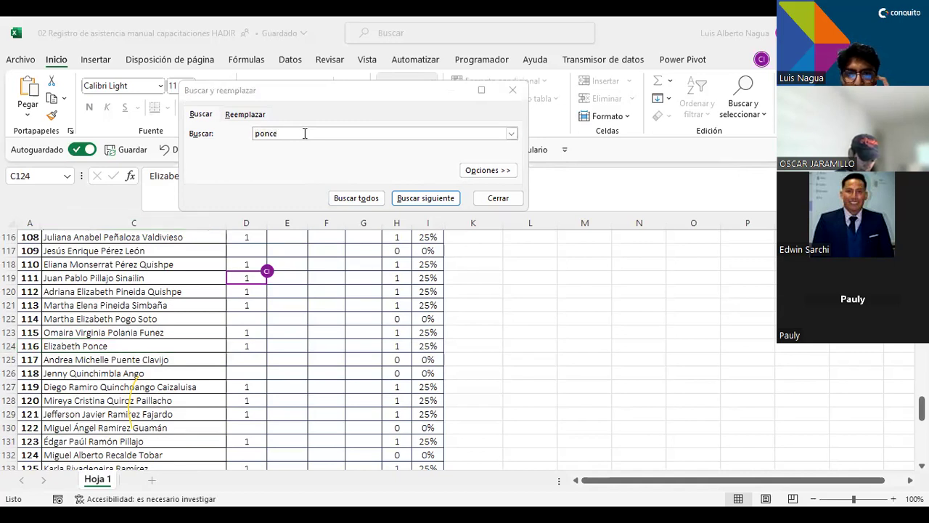
left_click(405, 198)
double_click(305, 133)
type("Espinosa")
key("Return")
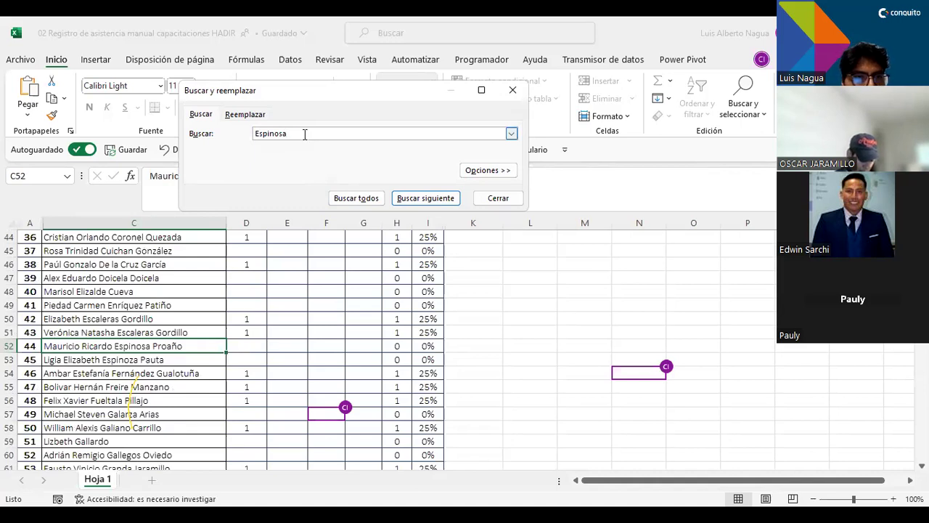
- Pick 1 in D52's dropdown to mark participant 44 present, then enter another surname to search
left_click(244, 346)
left_click(273, 347)
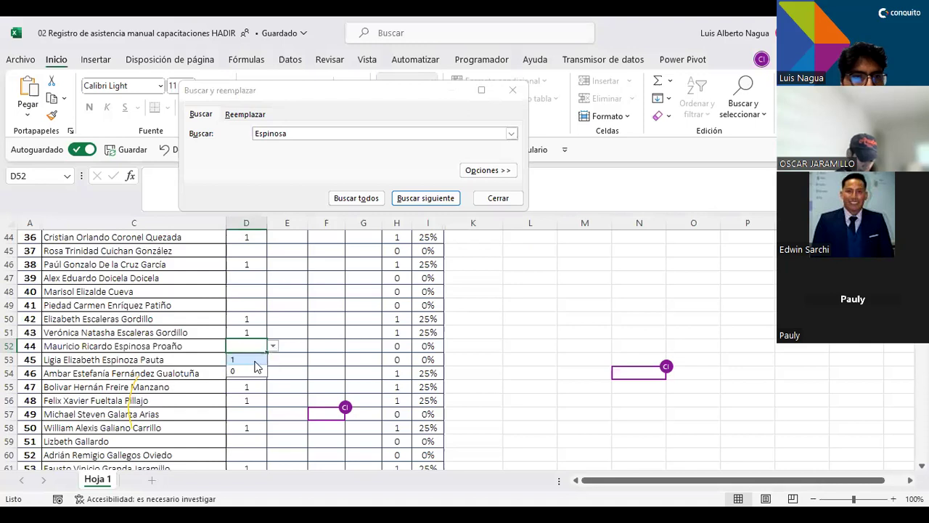
left_click(247, 357)
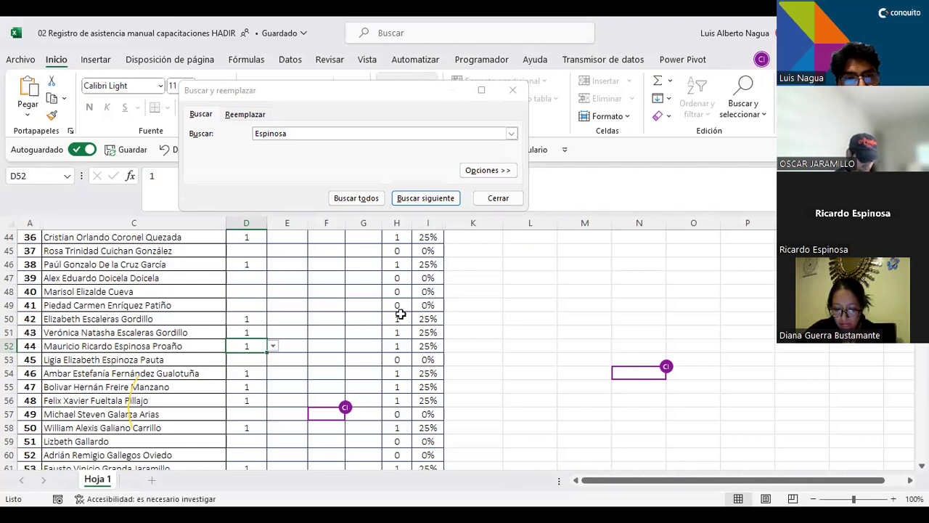
left_click(297, 358)
left_click(249, 348)
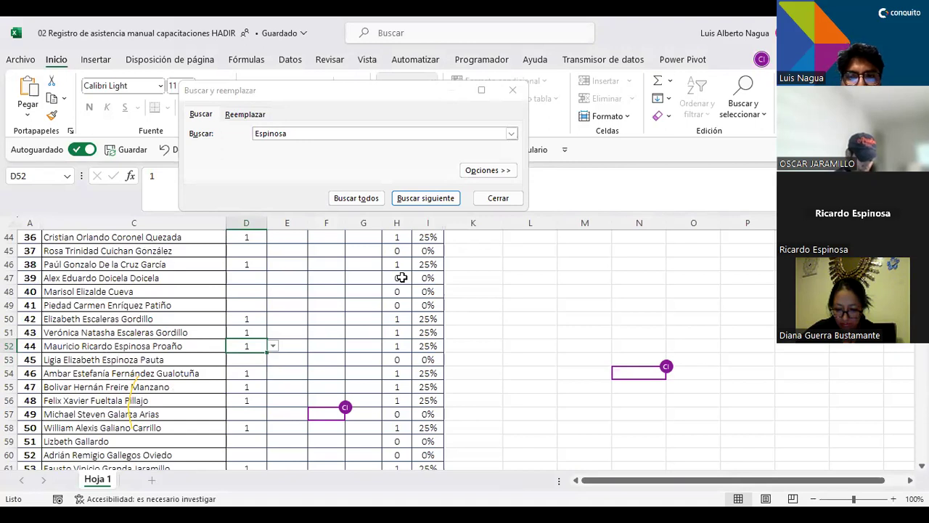
double_click(313, 133)
type("Vallejo")
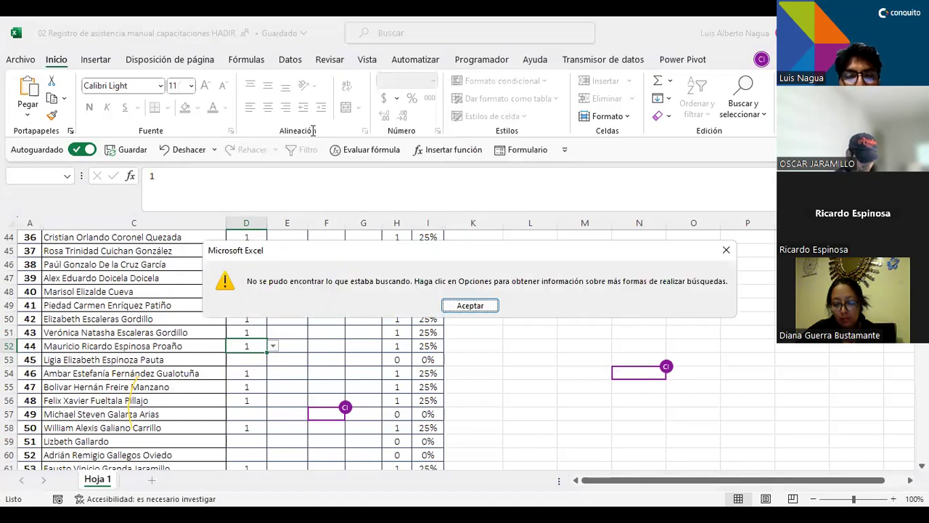
- Search the register for another participant's first name to find their entry
key("Return")
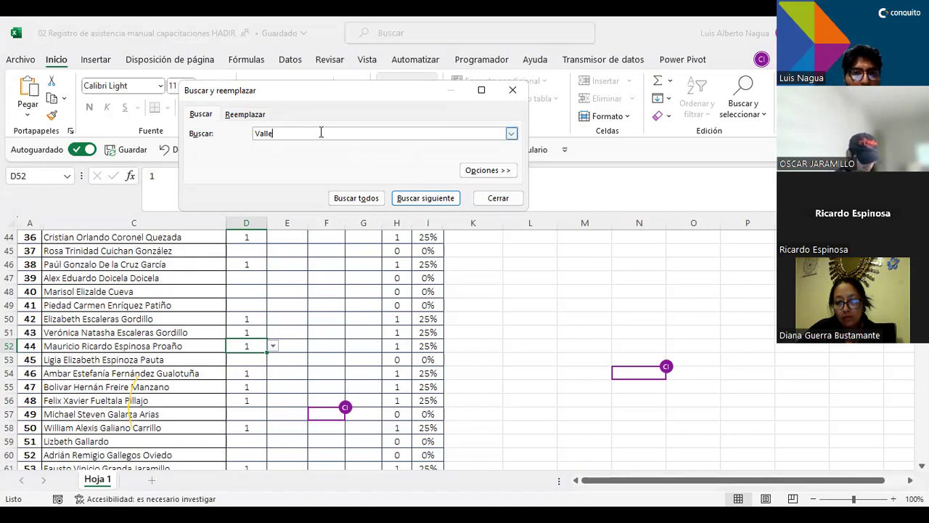
key("BackSpace")
key("BackSpace")
type("SAn")
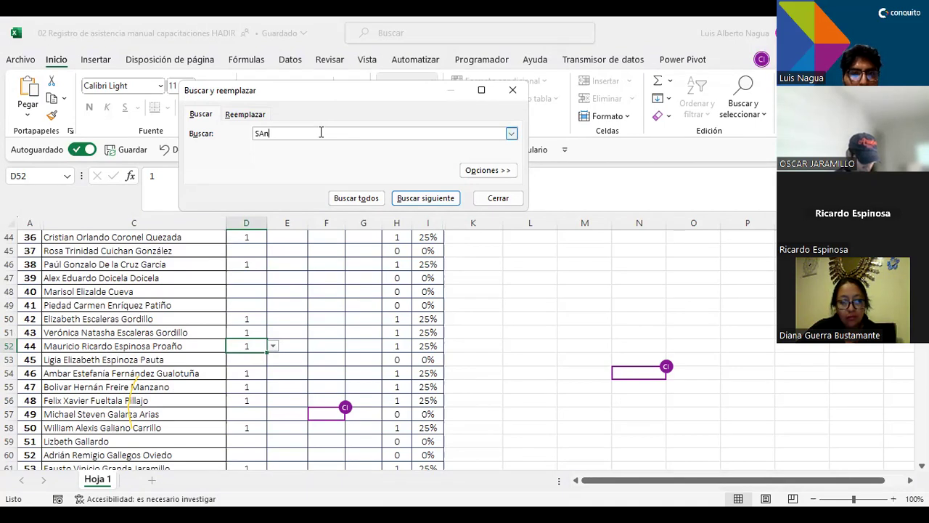
type("dra")
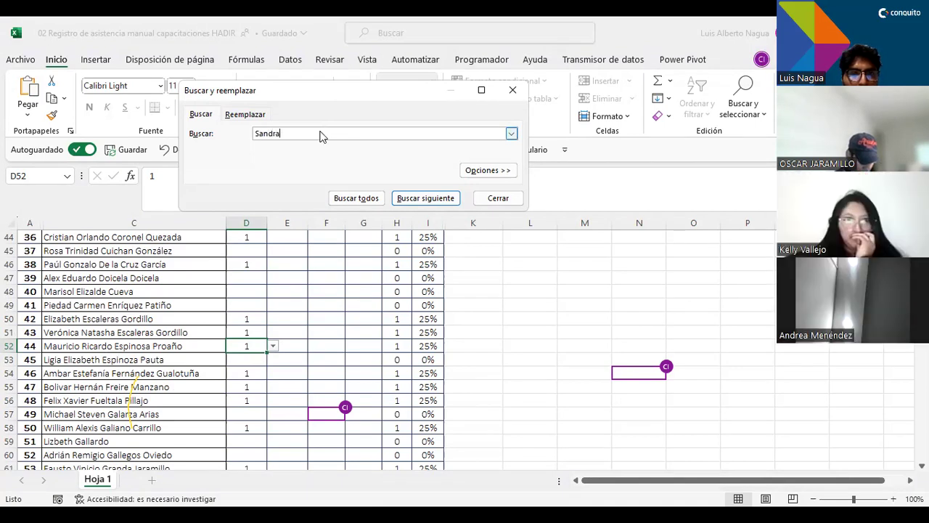
key("Return")
key("Return")
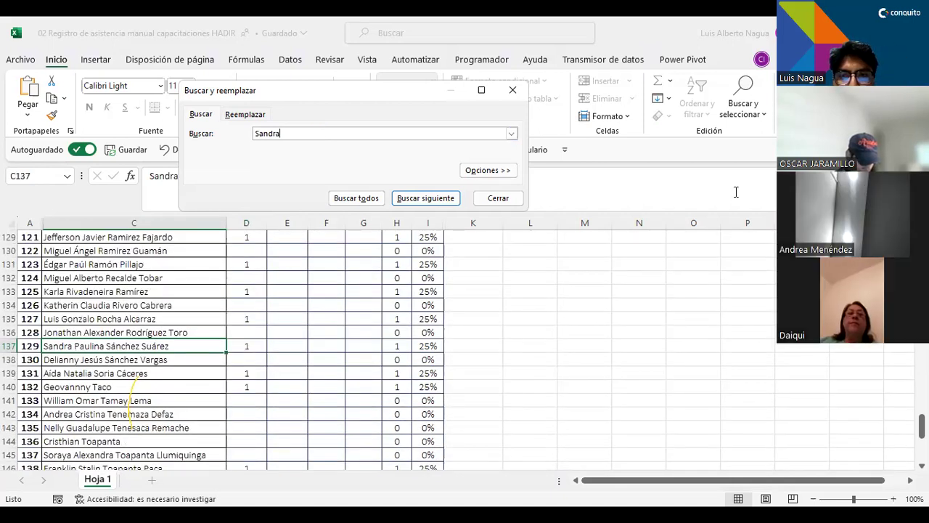
- Step through every match for a further participant's first name, then close Buscar y reemplazar
double_click(323, 137)
type("R")
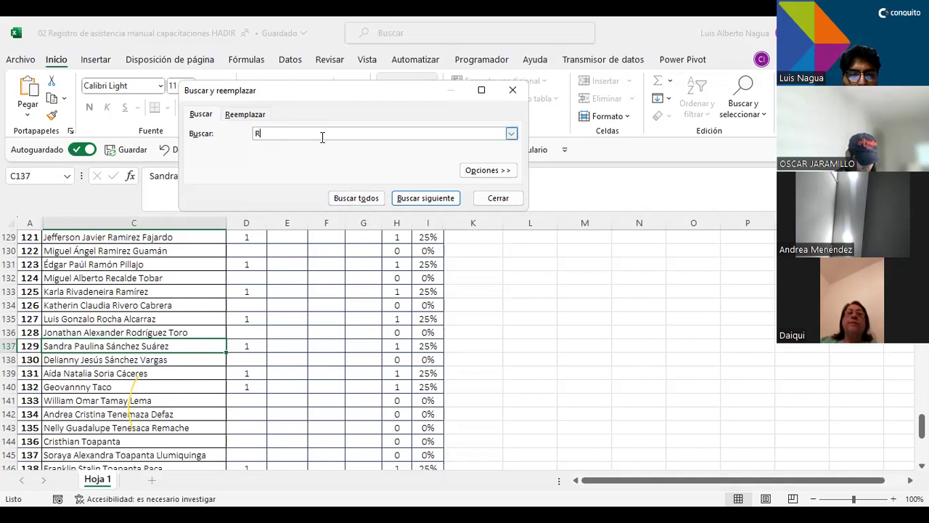
type("icardo")
key("Return")
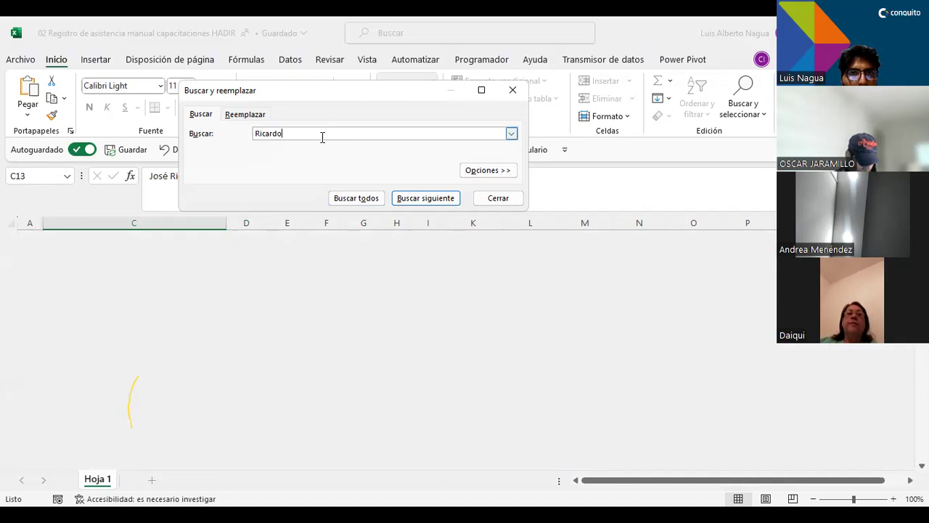
key("Return")
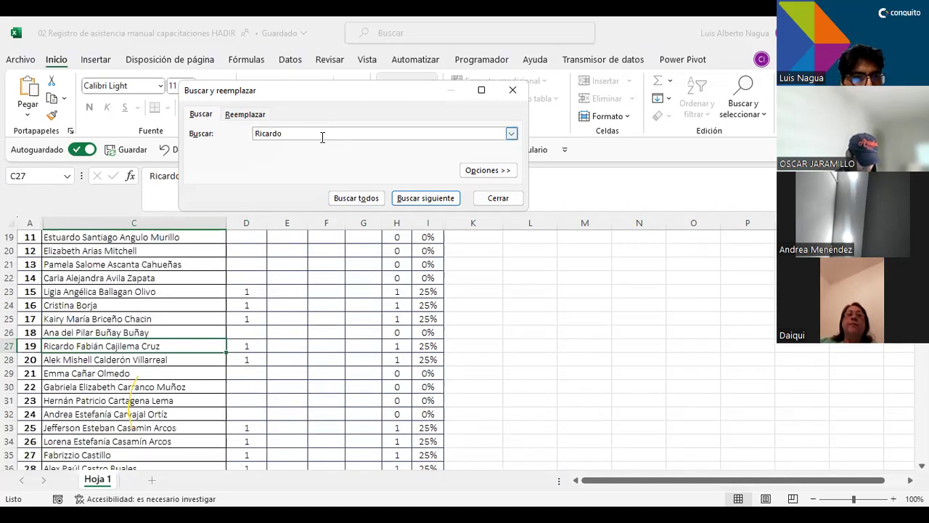
key("Return")
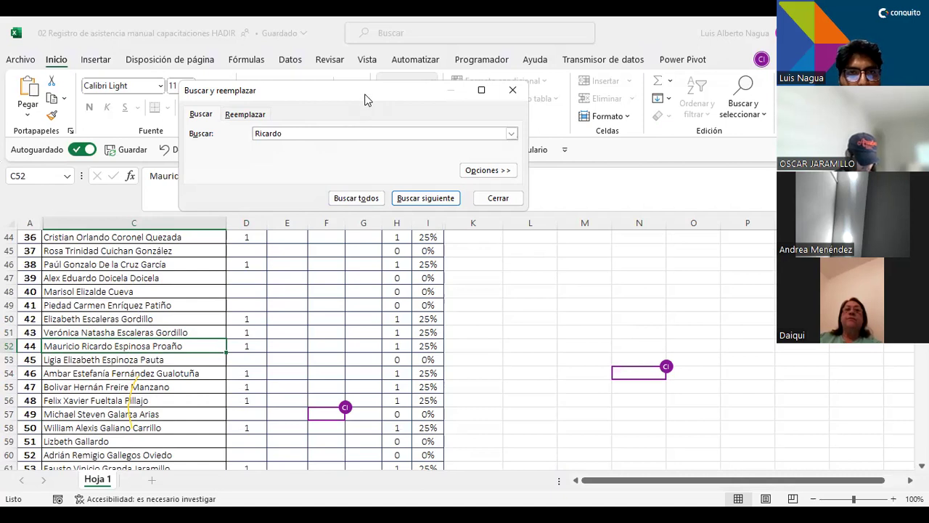
left_click_drag(365, 97, 299, 97)
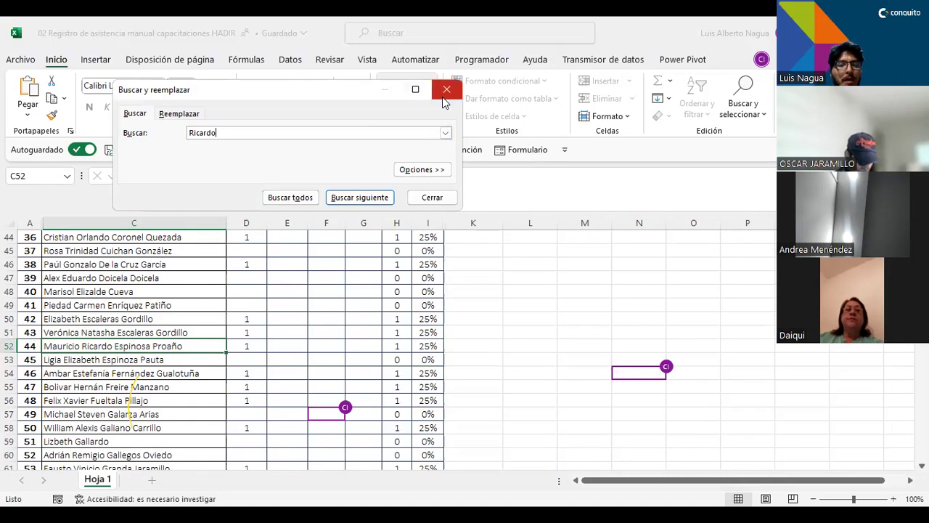
left_click(446, 90)
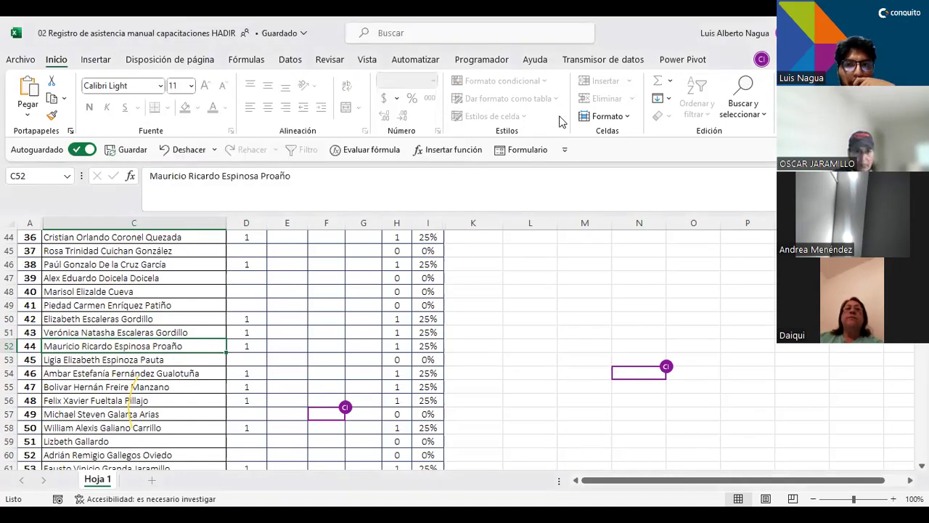